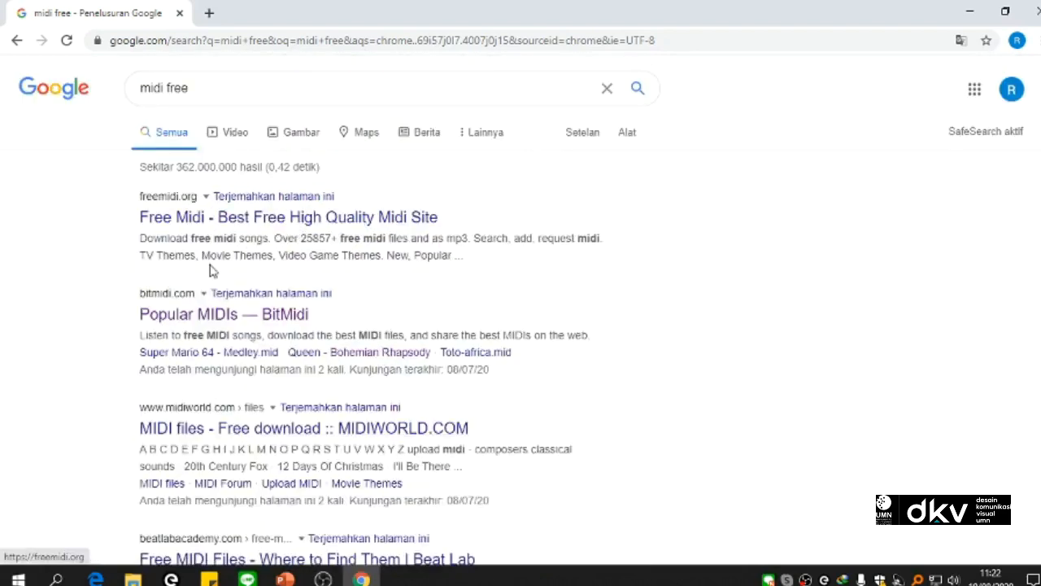
Step: Open the BitMidi site from the search results and download Queen - Bohemian Rhapsody.mid from its popular MIDIs
left_click(223, 320)
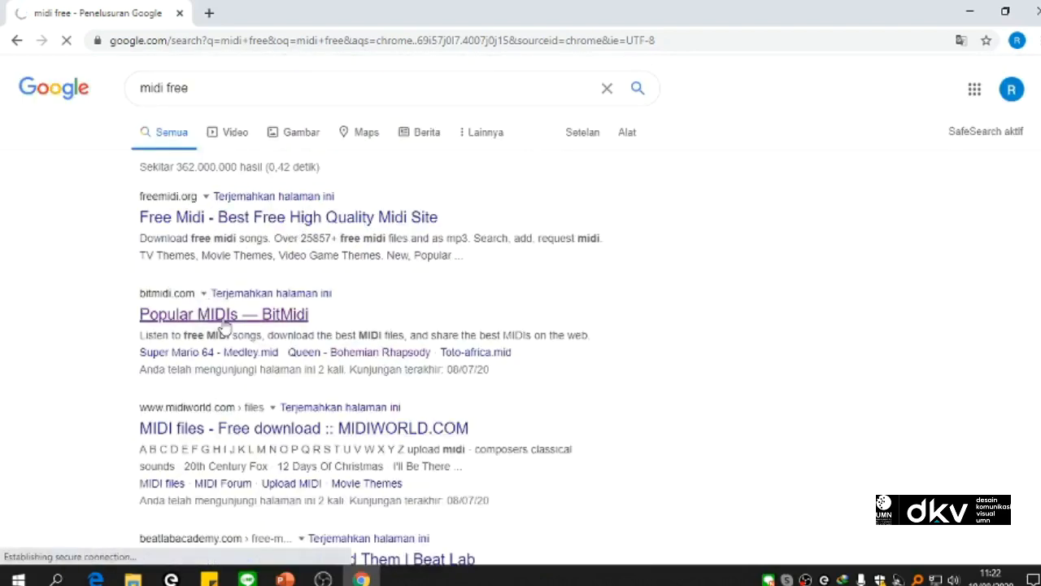
scroll(581, 440, "down", 3)
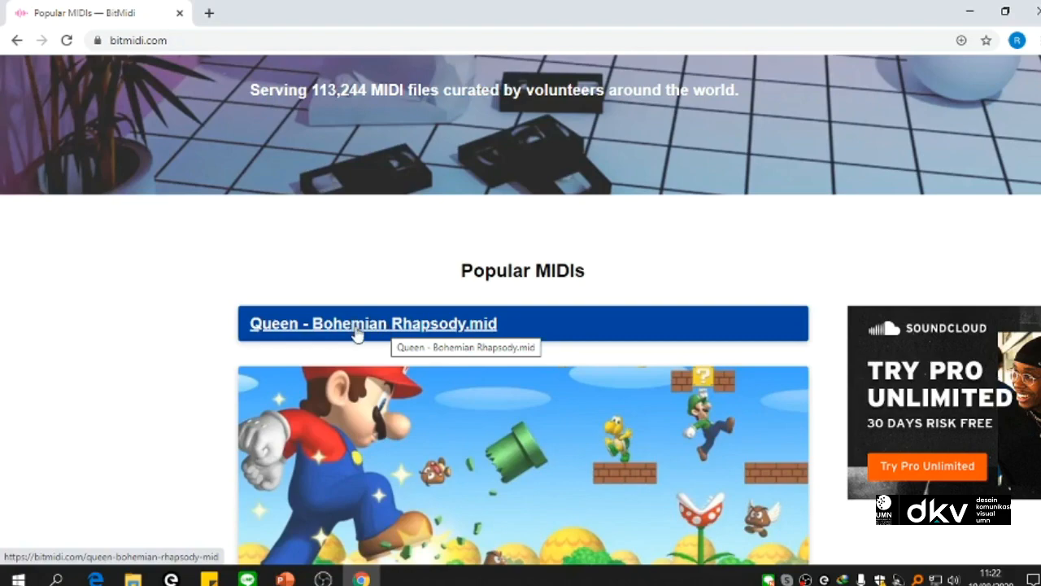
scroll(371, 374, "down", 2)
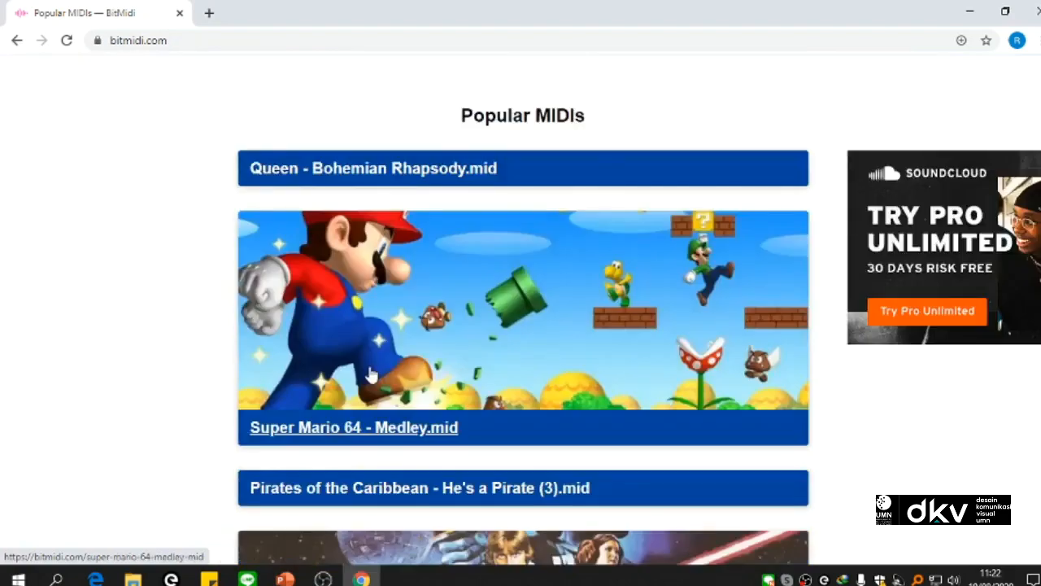
scroll(370, 374, "up", 2)
scroll(399, 341, "down", 6)
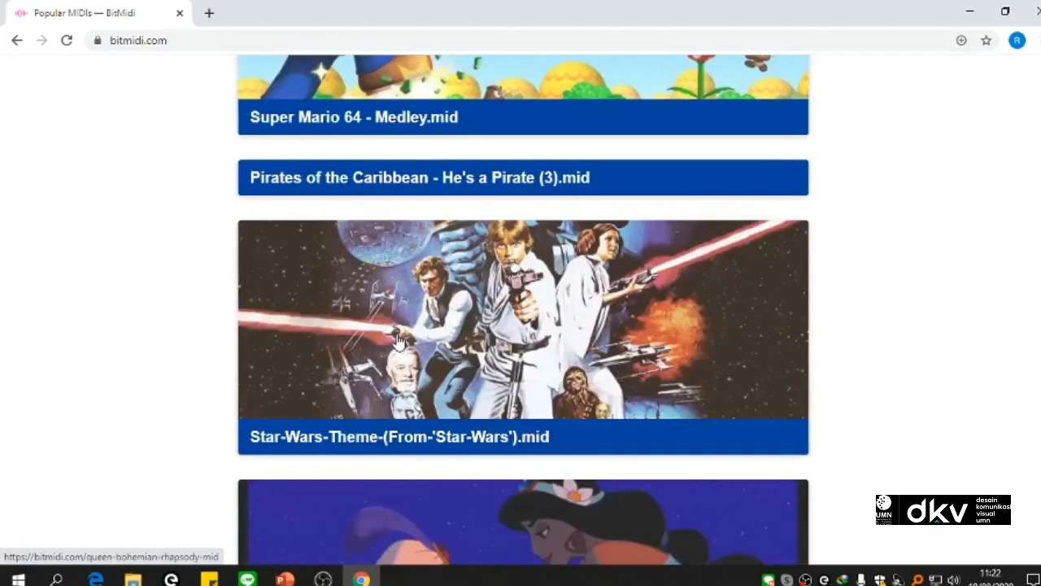
scroll(391, 326, "up", 5)
left_click(365, 252)
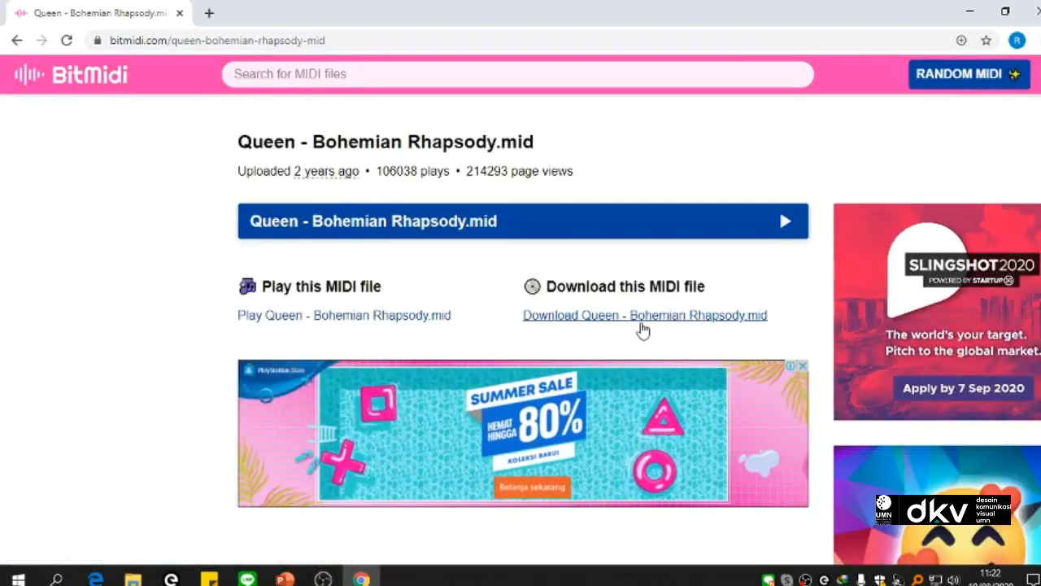
left_click(635, 319)
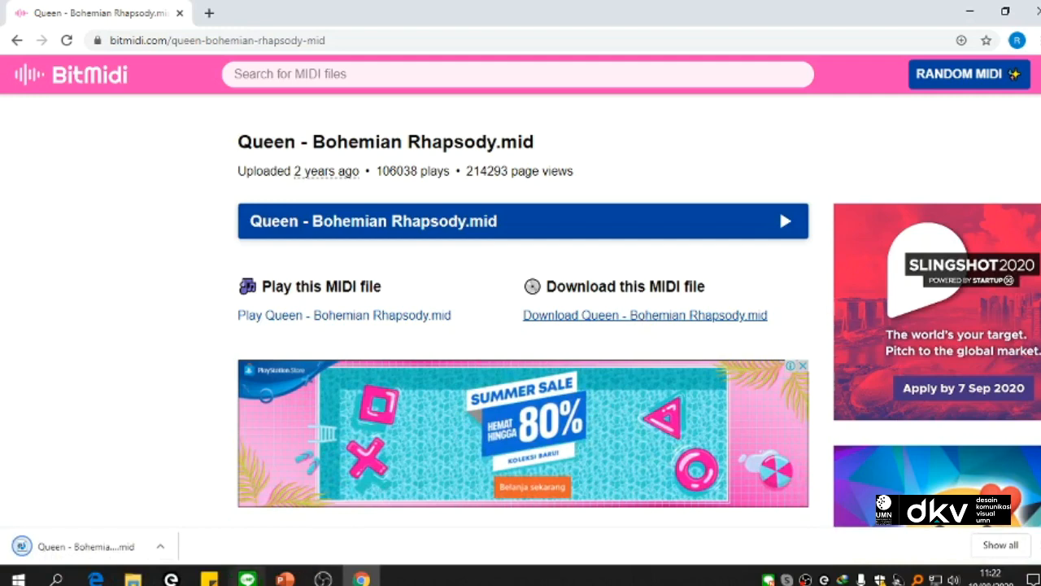
Step: Switch to Studio One 5 by launching it from the system's top apps
left_click(56, 576)
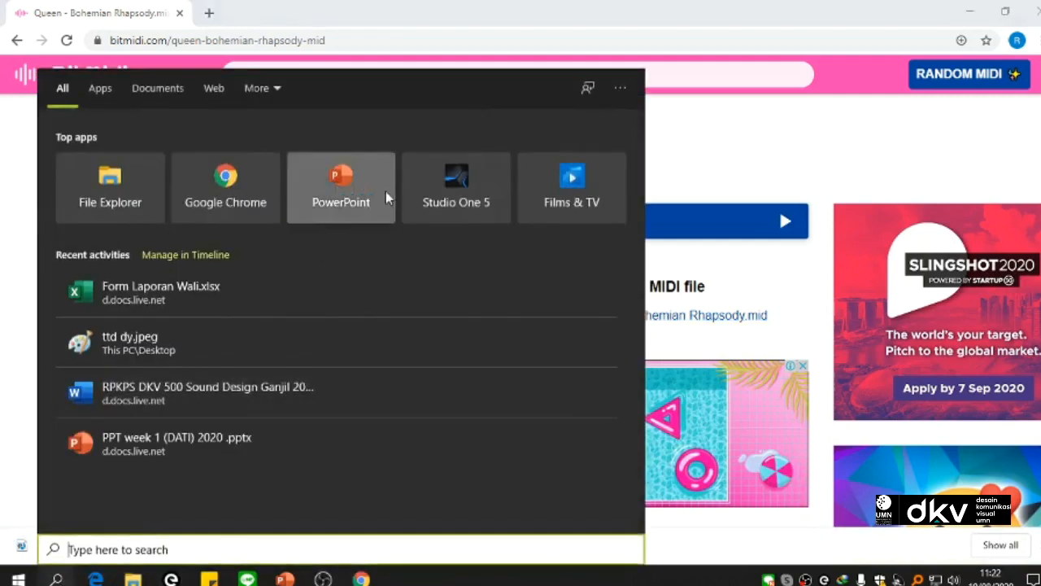
right_click(436, 174)
left_click(504, 186)
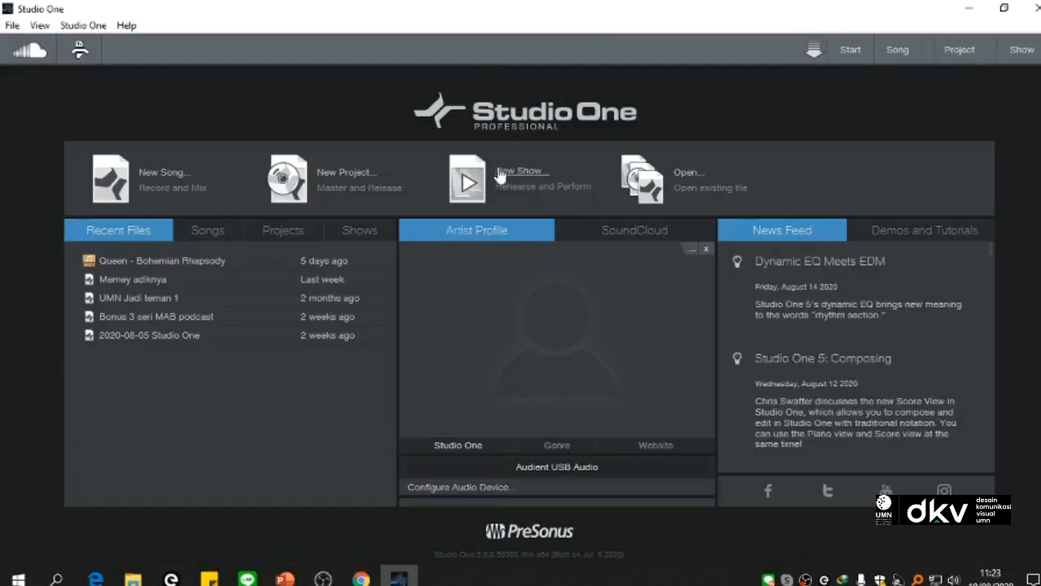
Step: Start a new song and title it with the student's name and number followed by "_mapping1"
left_click(154, 170)
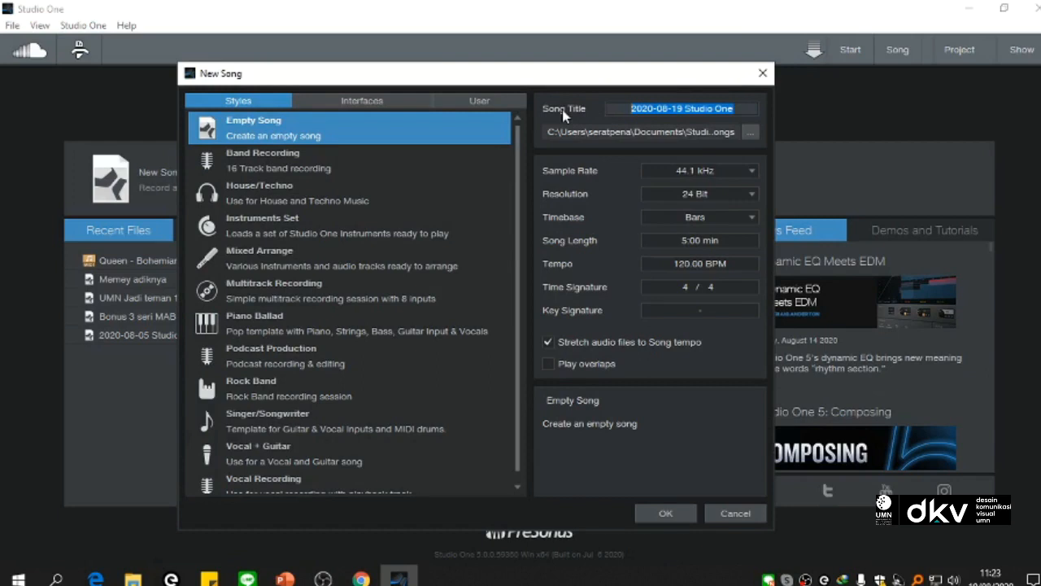
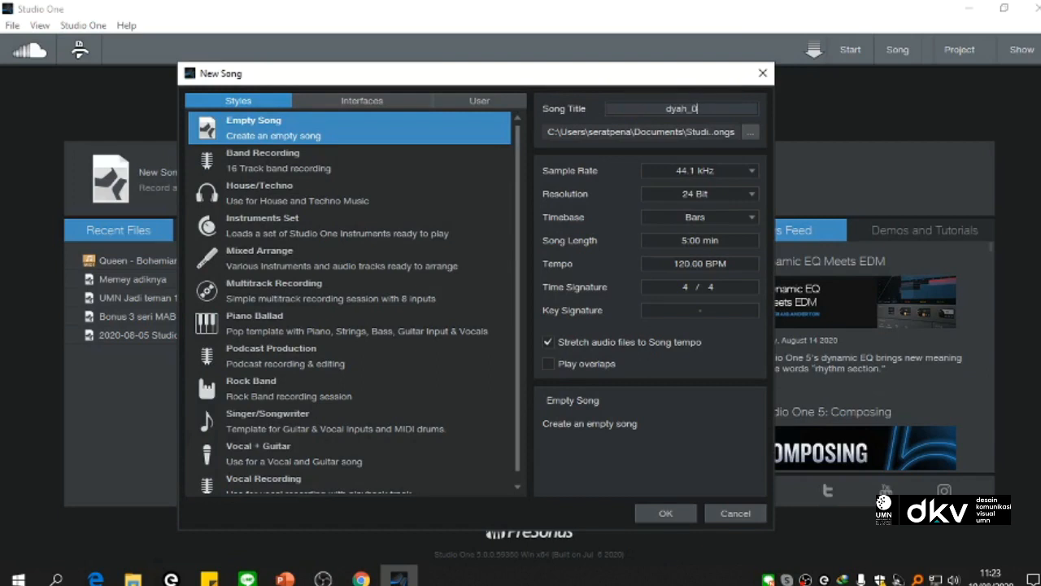
type("_n")
type("apping")
type(" 1")
key("BackSpace")
key("BackSpace")
type("1")
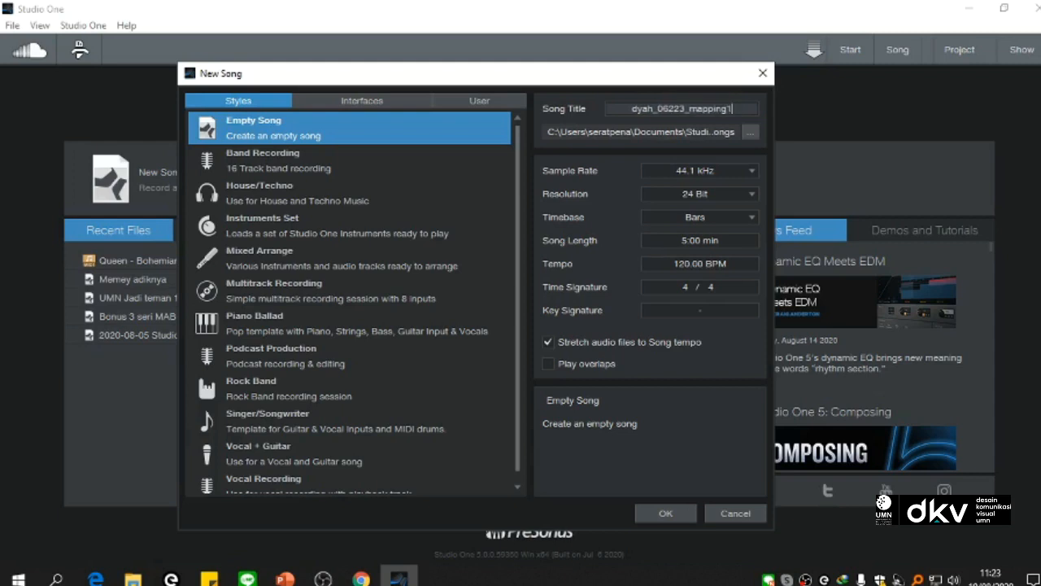
Step: Create a folder named BUAT CONTOH on the Desktop while choosing the new song's location
left_click(749, 132)
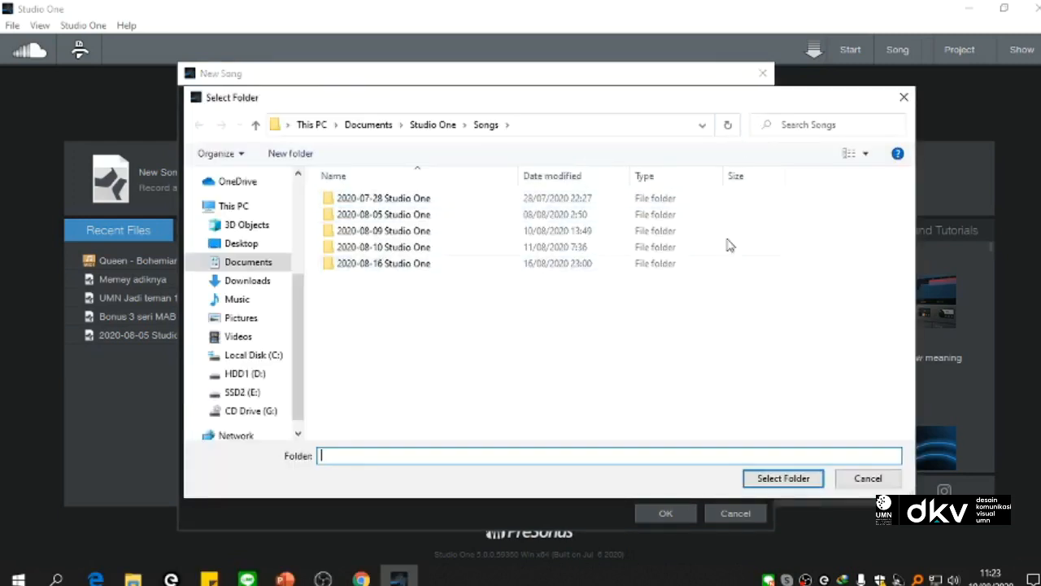
left_click(902, 99)
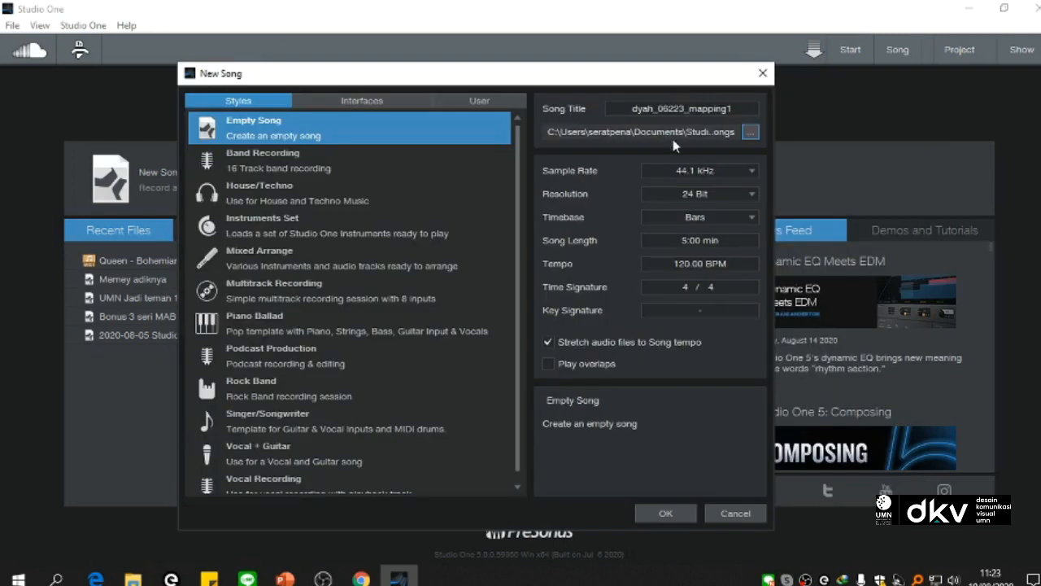
left_click(749, 132)
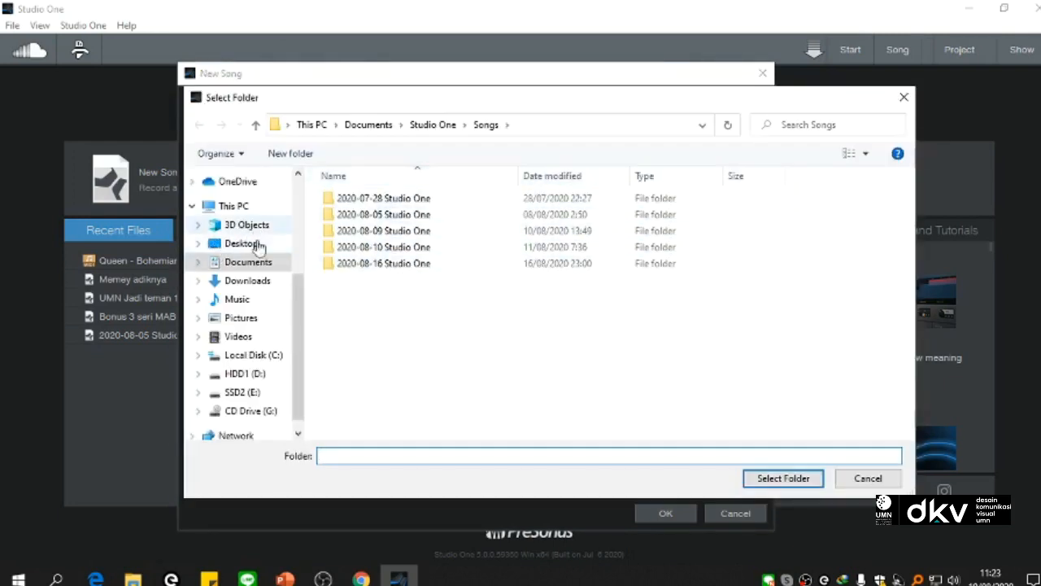
left_click(242, 245)
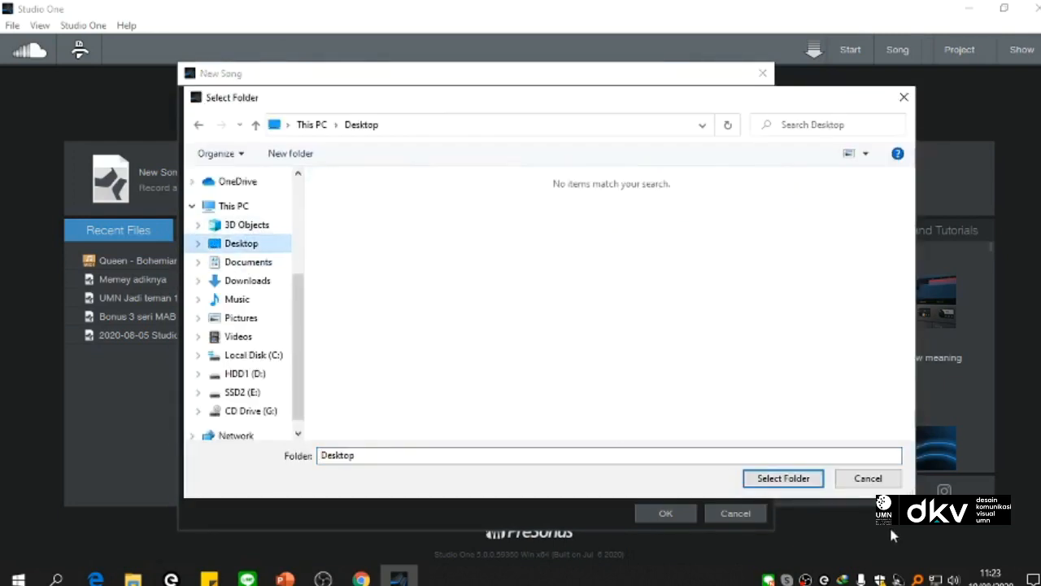
right_click(359, 262)
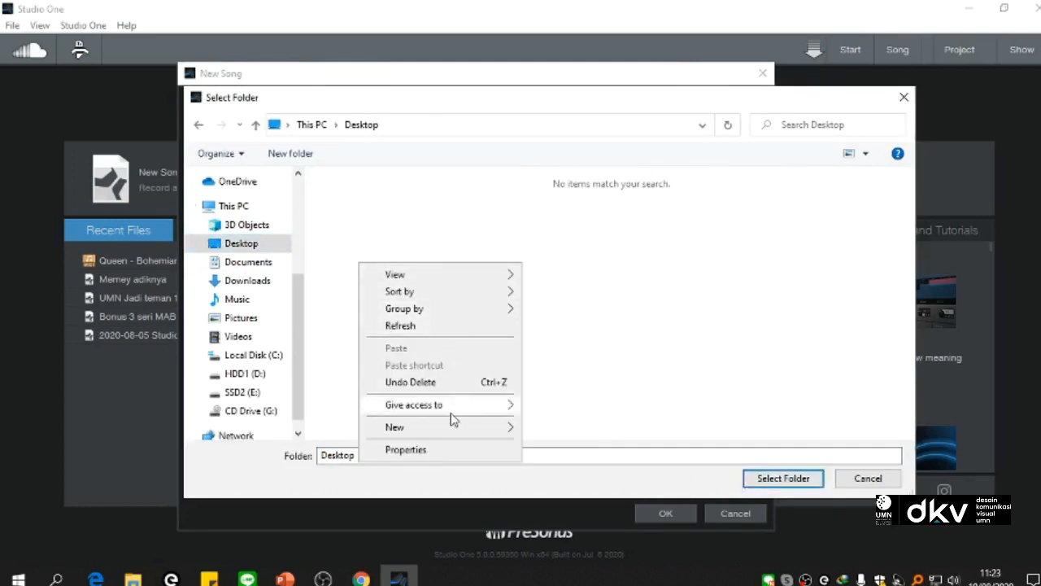
mouse_move(508, 431)
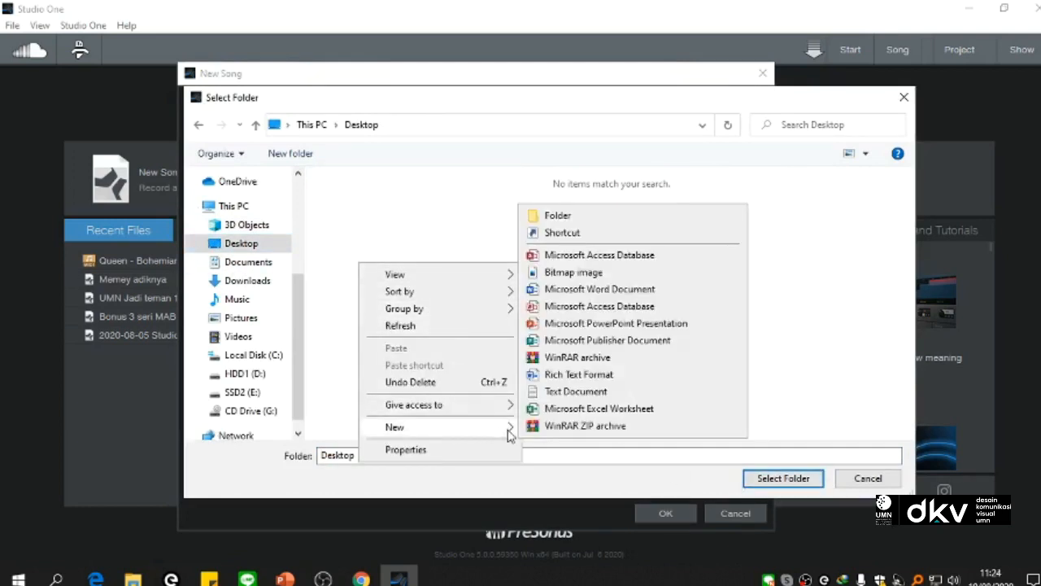
left_click(656, 218)
type("BUA")
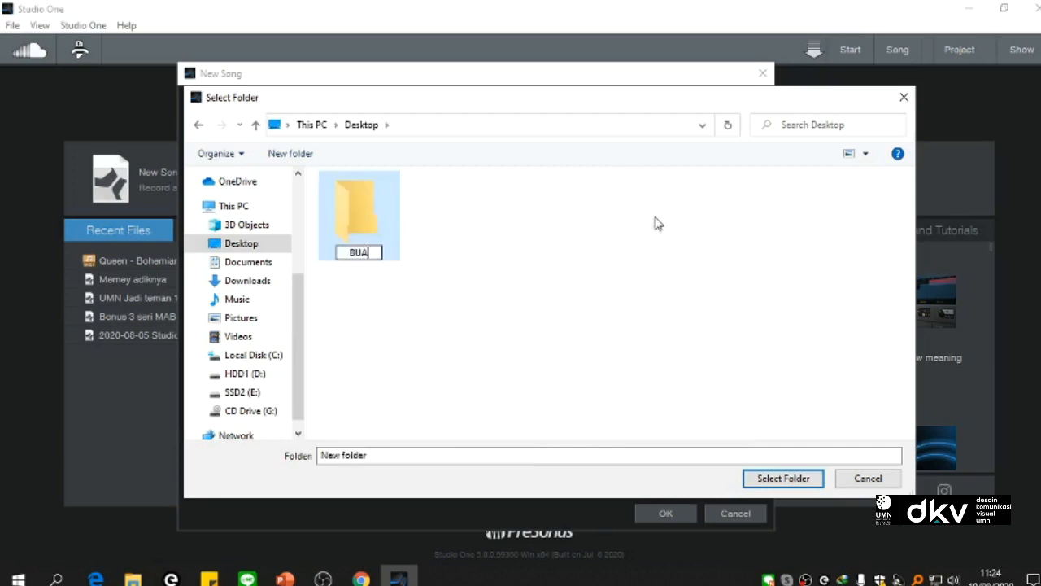
type("T CONTOH")
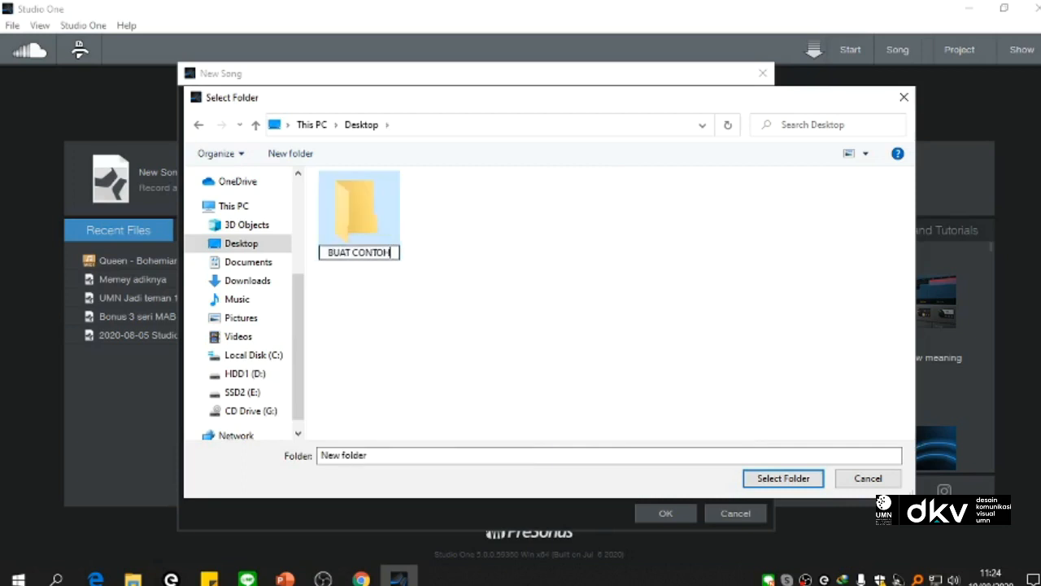
Step: Set the BUAT CONTOH folder as the save location and create the empty song
double_click(364, 231)
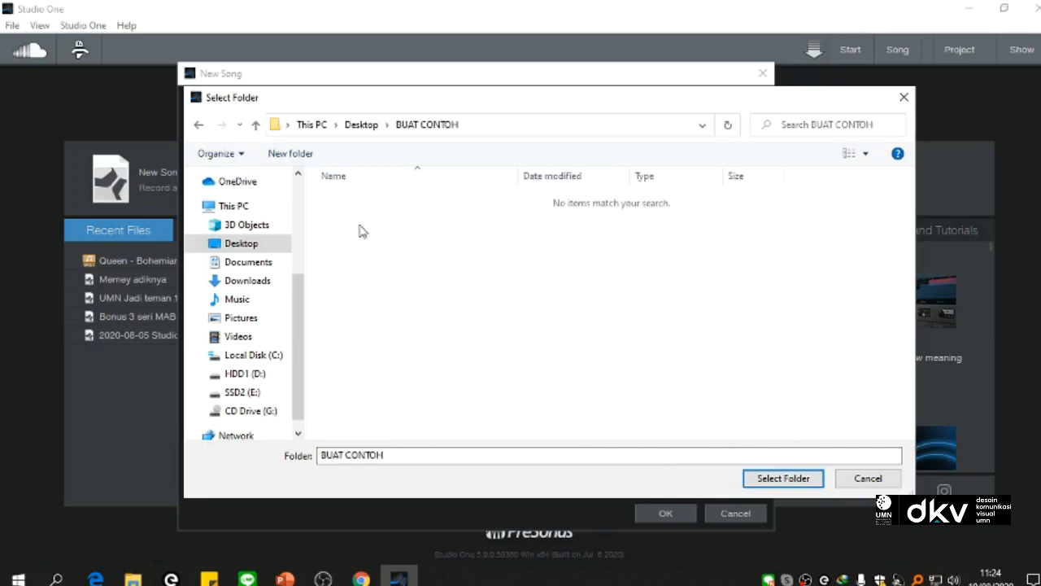
left_click(805, 485)
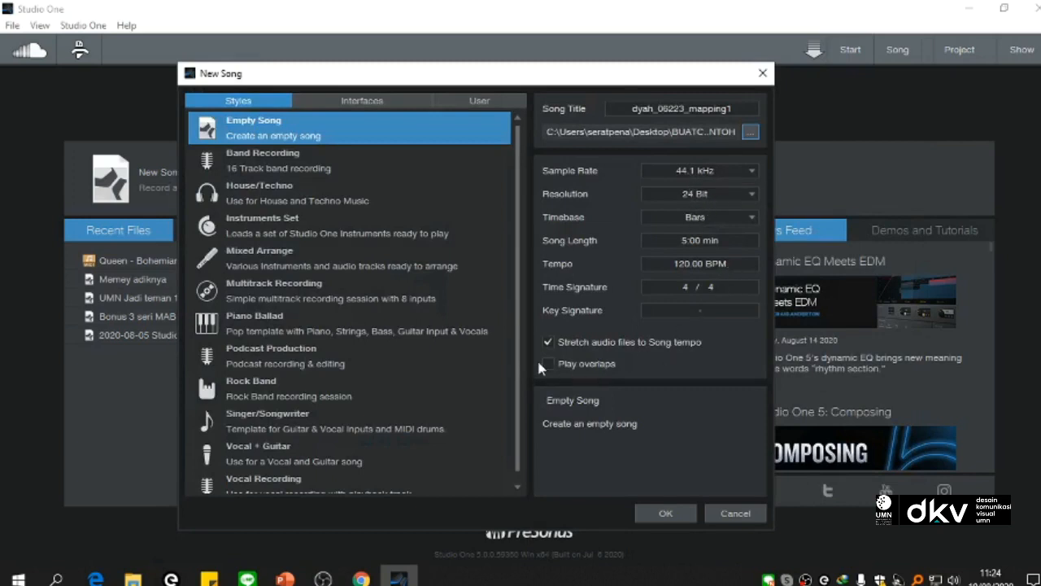
left_click(665, 513)
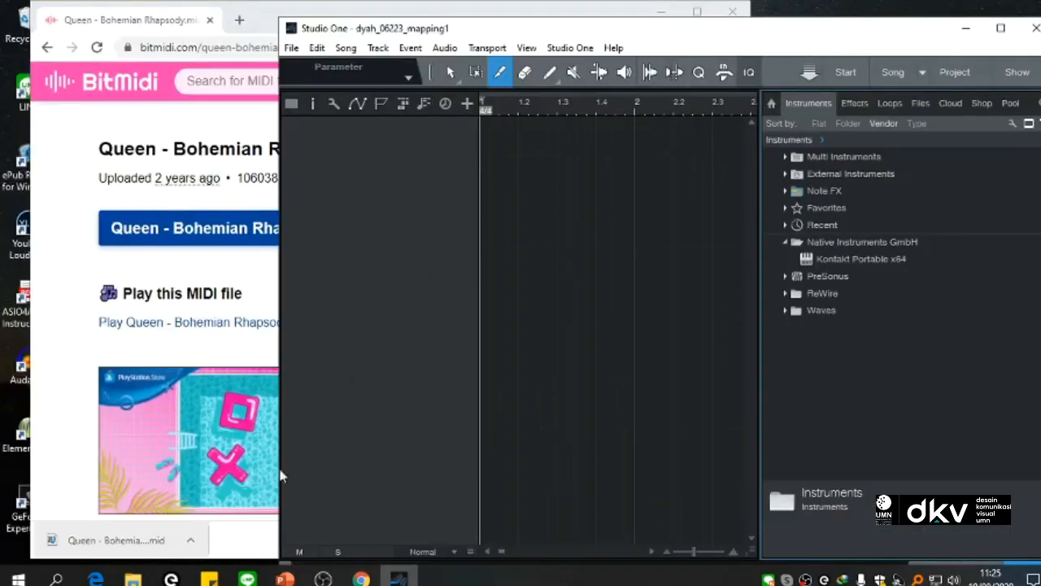
Step: Import the downloaded Bohemian Rhapsody MIDI file, accept loading General MIDI sounds, and maximize the Studio One window
left_click_drag(135, 544, 760, 332)
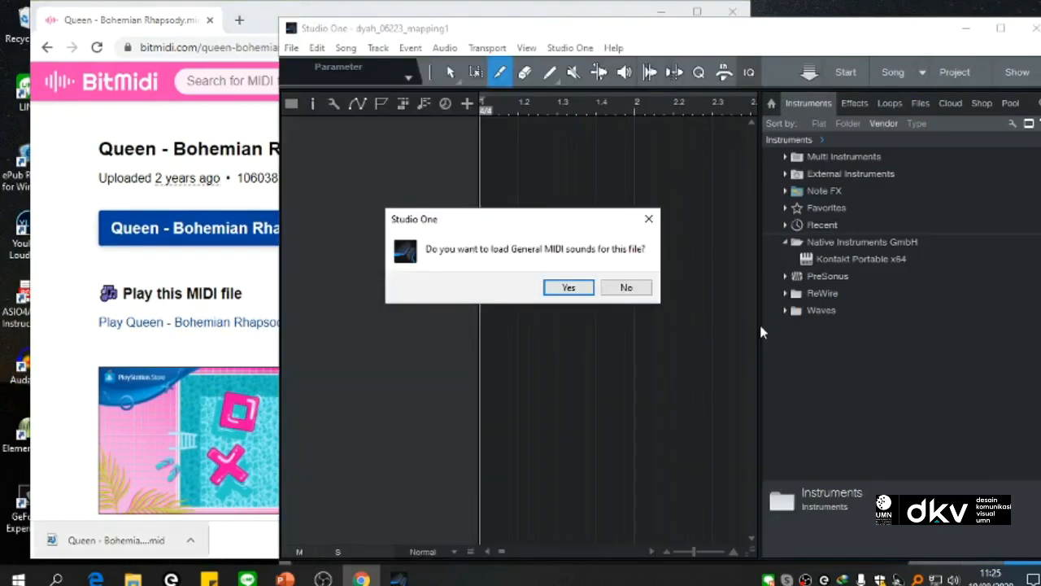
left_click(567, 290)
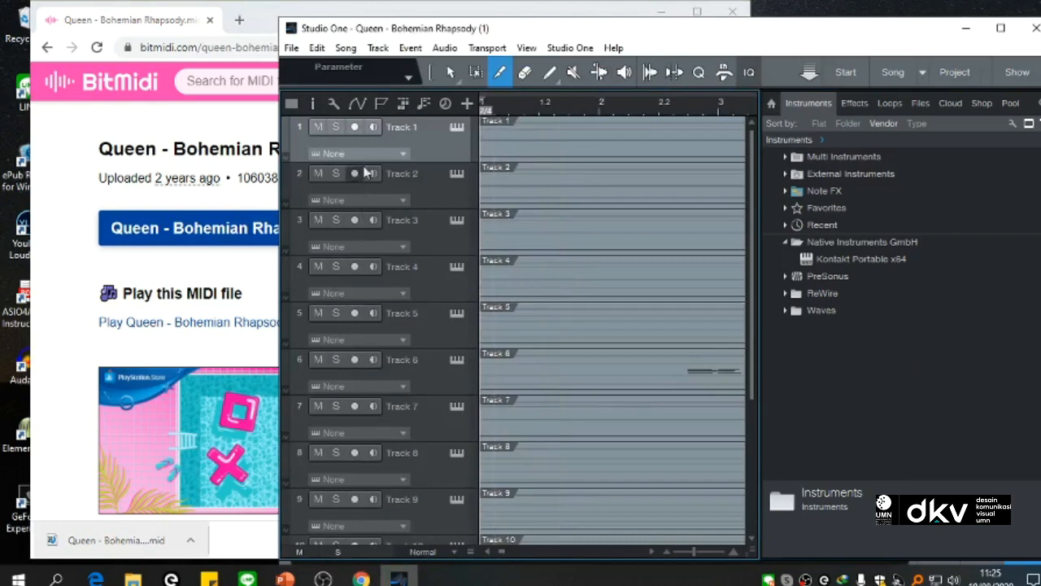
left_click(1001, 27)
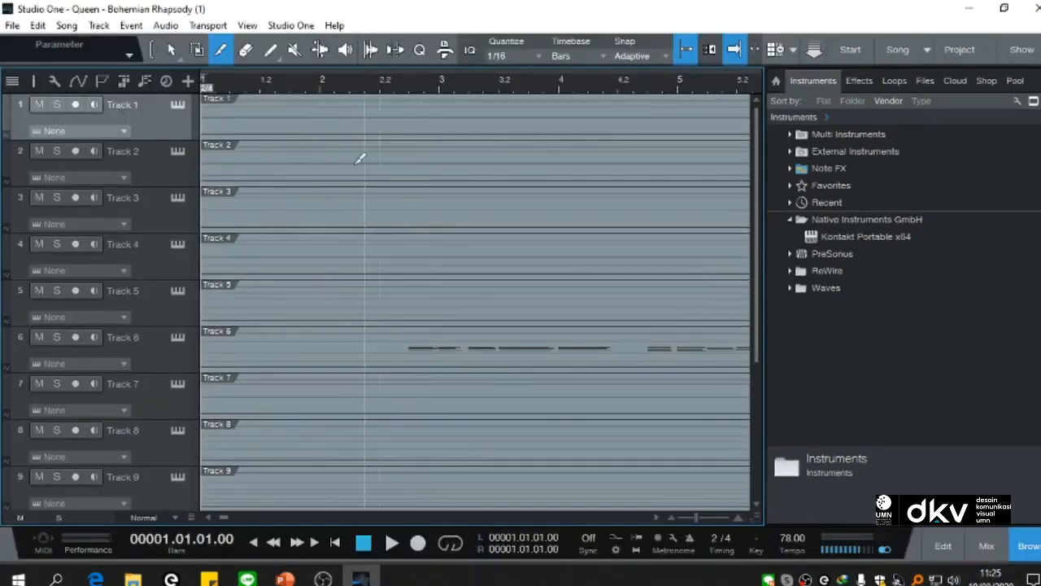
Step: Play the opening bars of the imported MIDI song and stop playback
left_click(390, 88)
key("space")
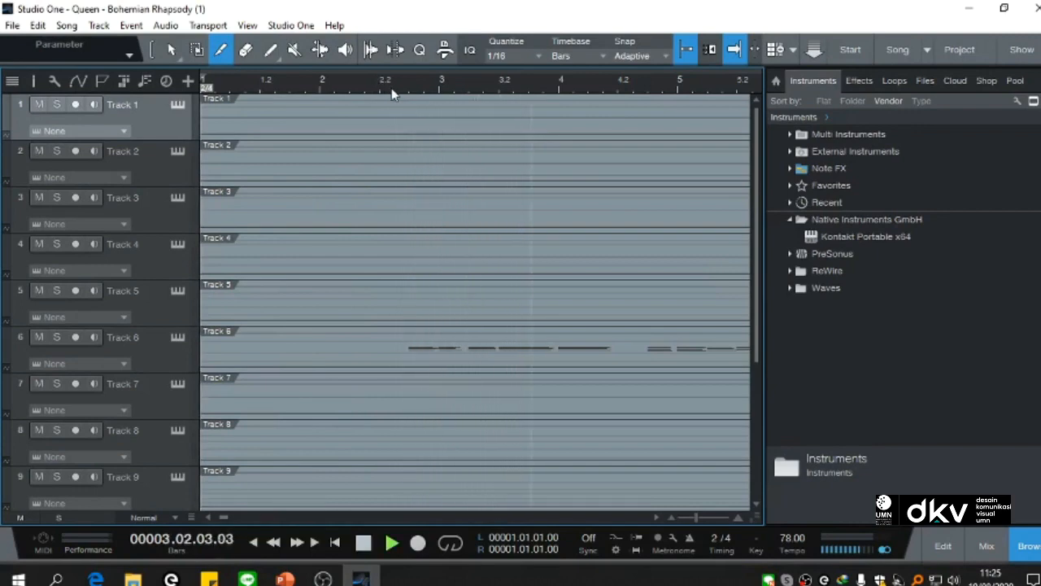
key("space")
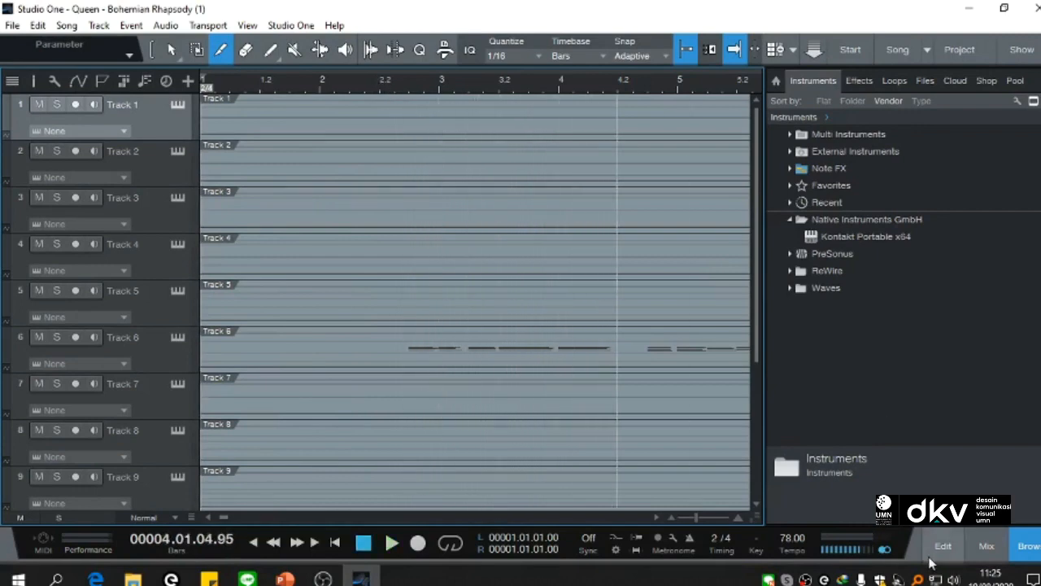
Step: Hide the instrument browser and place the playhead at the start of the first notes on Track 6
left_click(1029, 547)
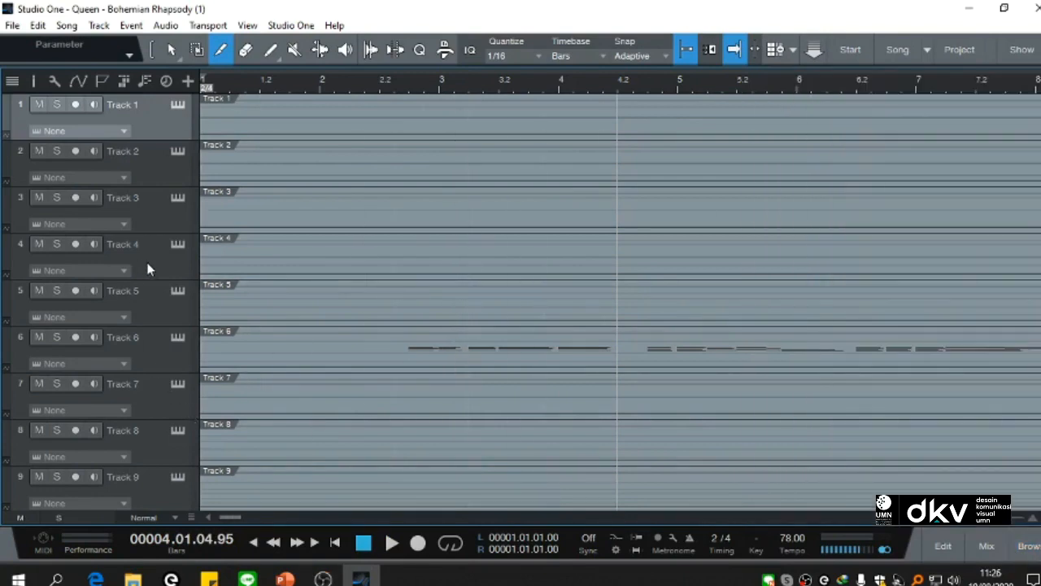
scroll(147, 269, "down", 5)
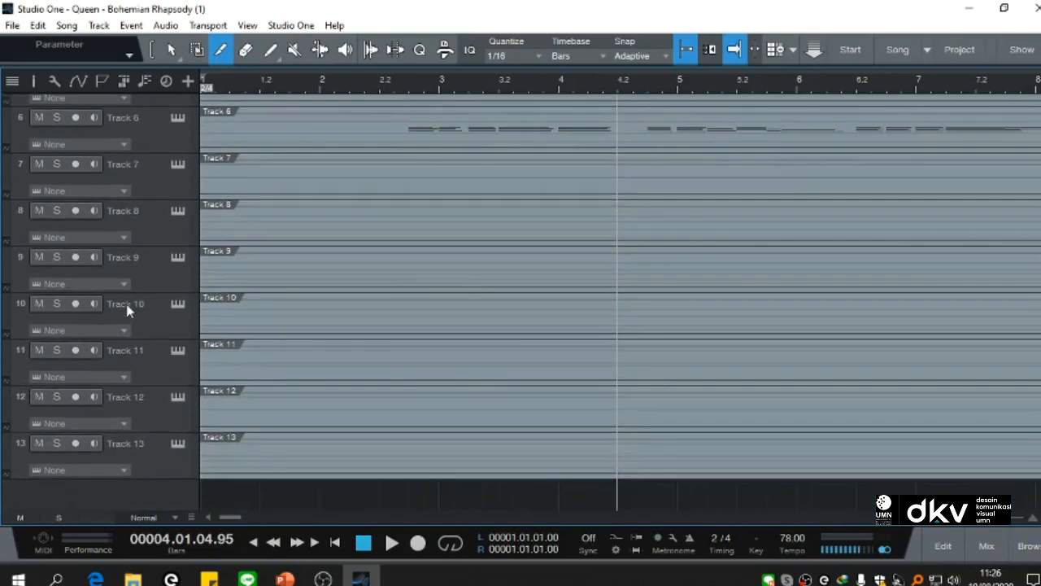
scroll(128, 310, "up", 5)
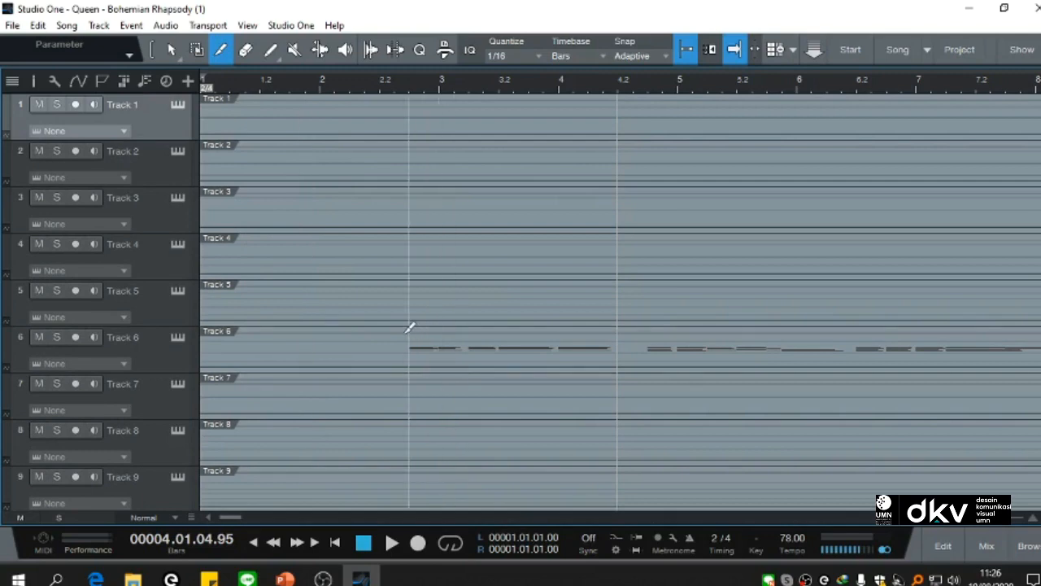
left_click(408, 84)
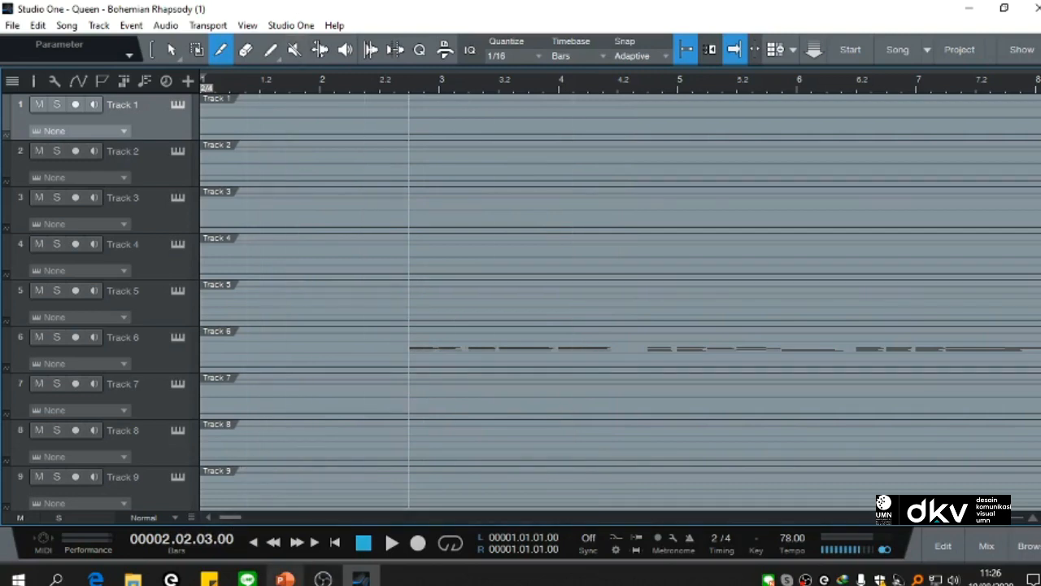
Step: Examine the track notes around bars 10 to 16, return to the song's start and show the instrument browser again
left_click_drag(232, 516, 262, 509)
scroll(364, 332, "down", 5)
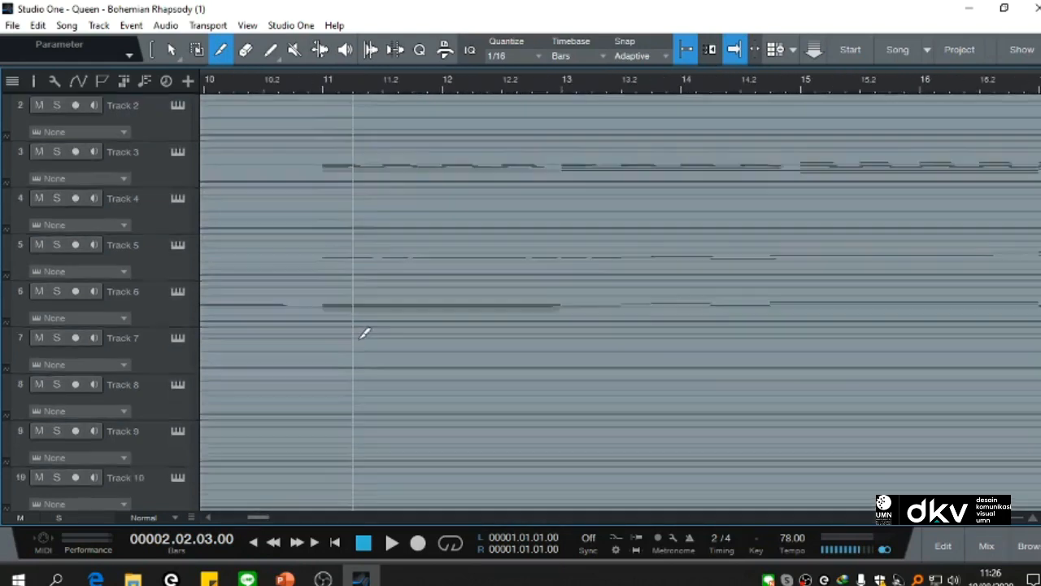
scroll(364, 332, "up", 5)
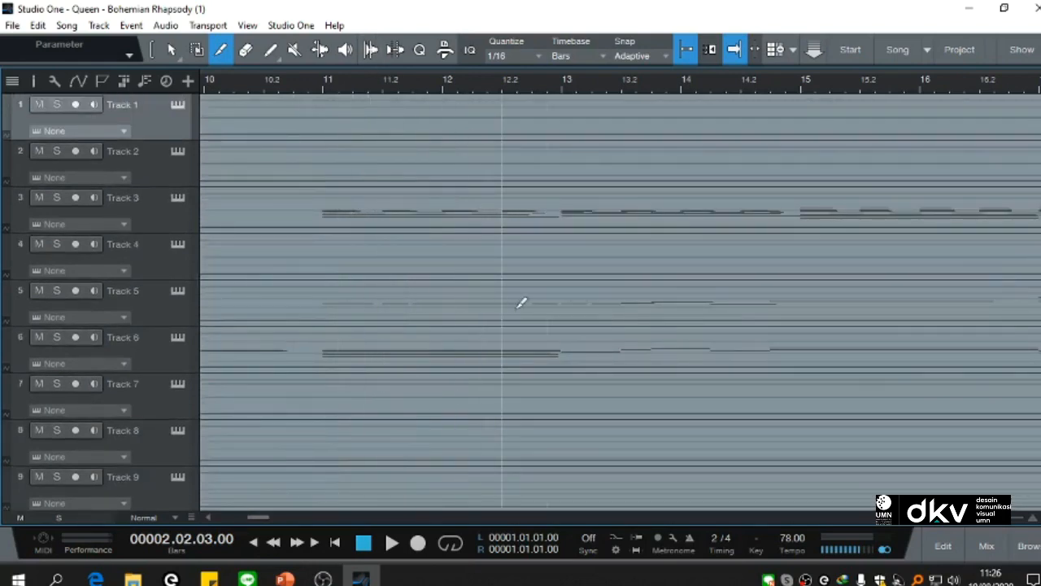
left_click_drag(256, 517, 175, 519)
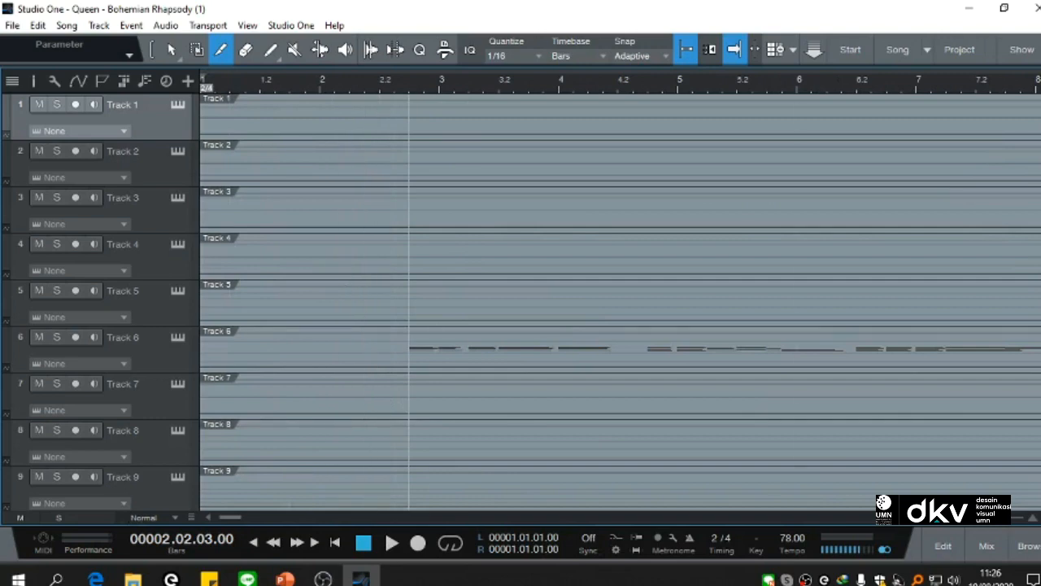
key("F5")
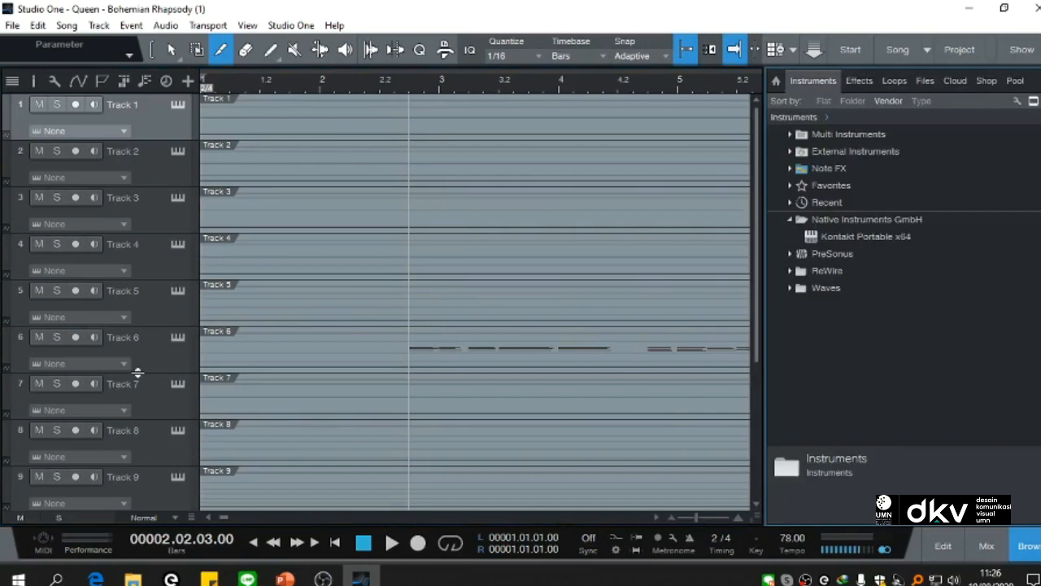
Step: Assign Kontakt Portable x64 to Track 6 and load Ragtime Piano from the Factory Library's Band acoustic pianos, closing the instrument window
left_click(156, 354)
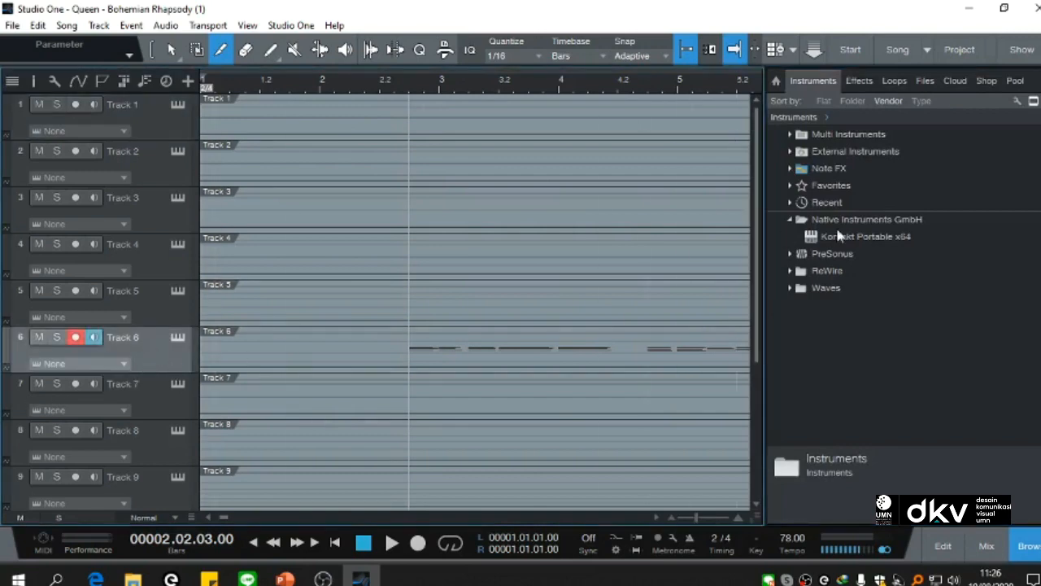
left_click_drag(875, 236, 144, 340)
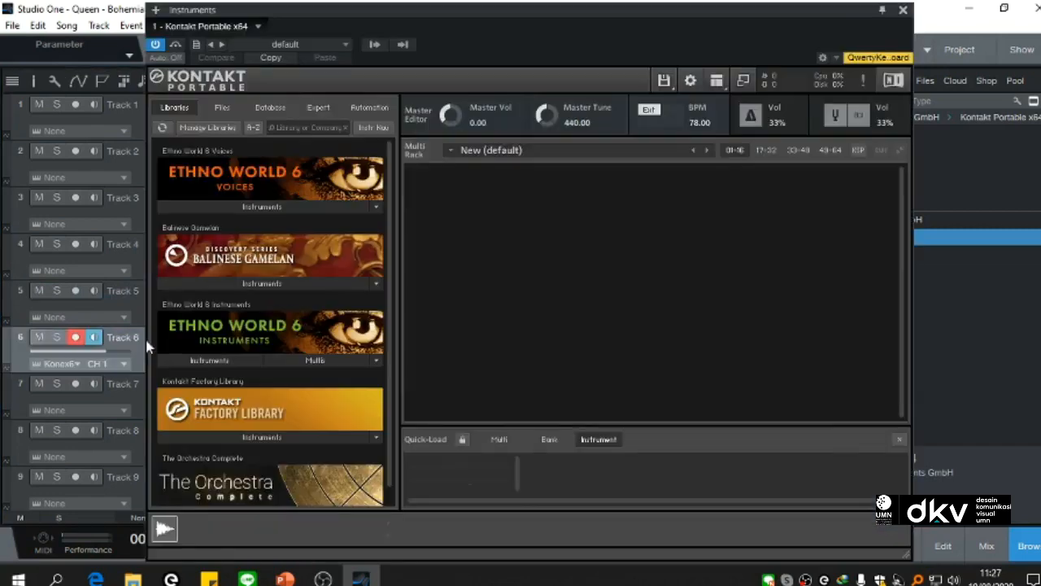
left_click(267, 436)
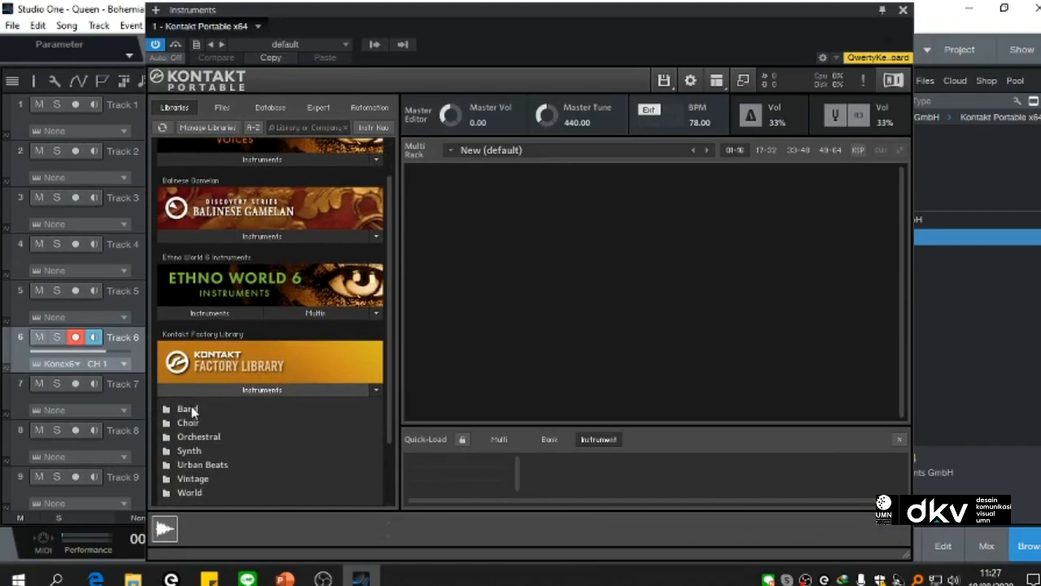
left_click(189, 411)
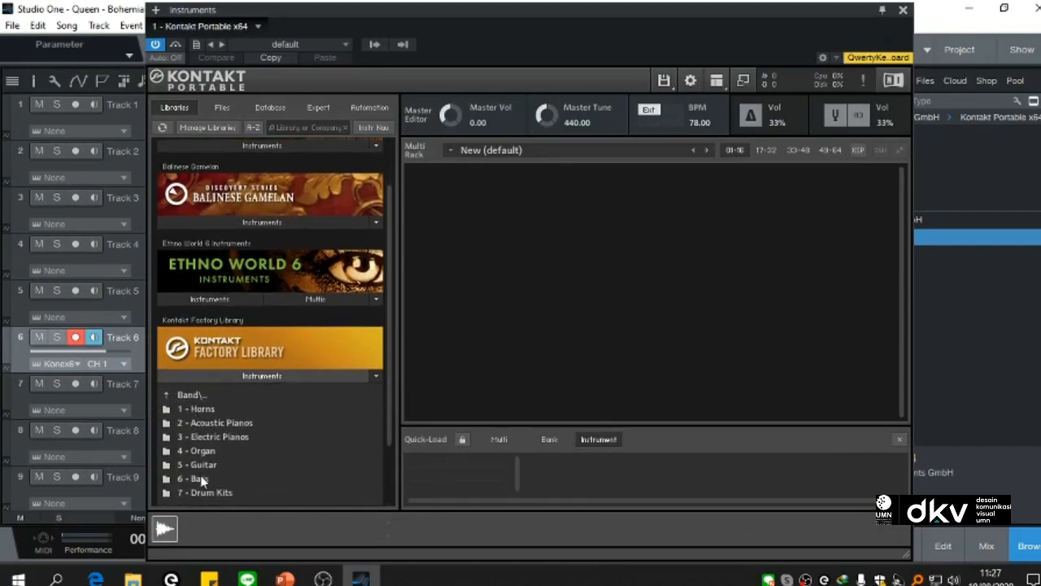
left_click(197, 421)
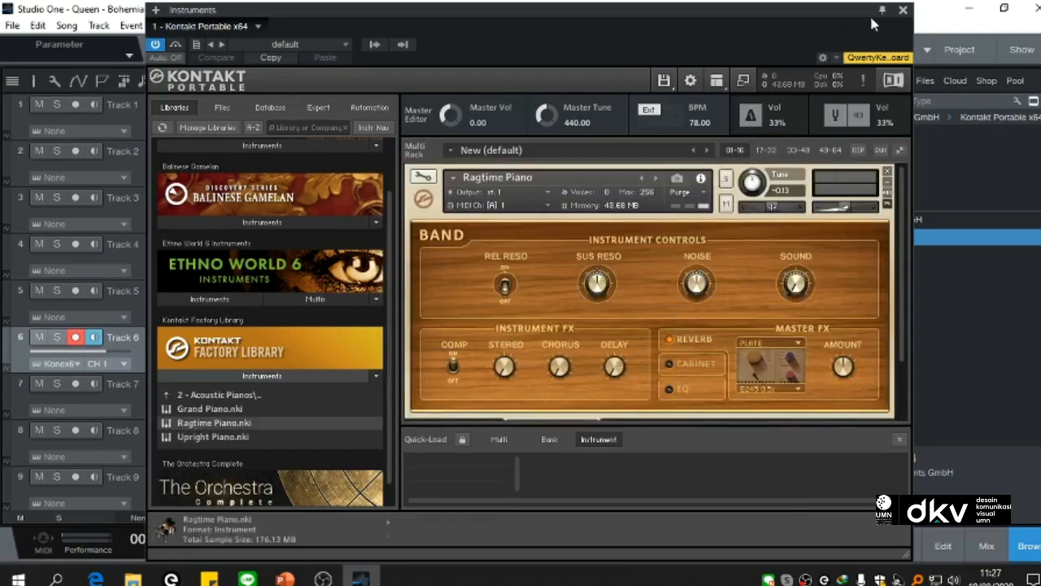
left_click(902, 12)
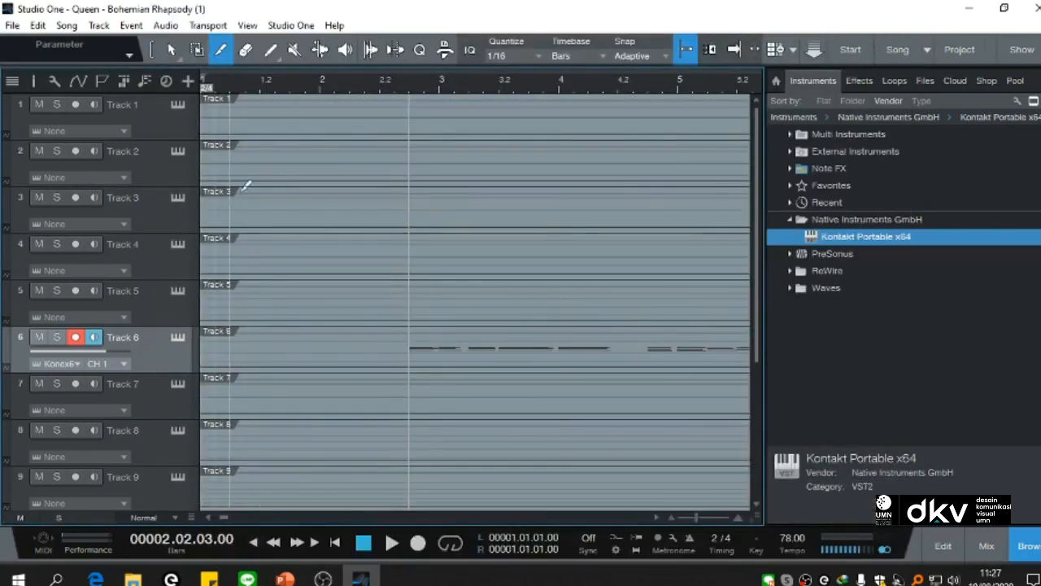
Step: Switch to the Arrow tool, open Track 6's notes in the note editor and hide the browser
left_click(172, 50)
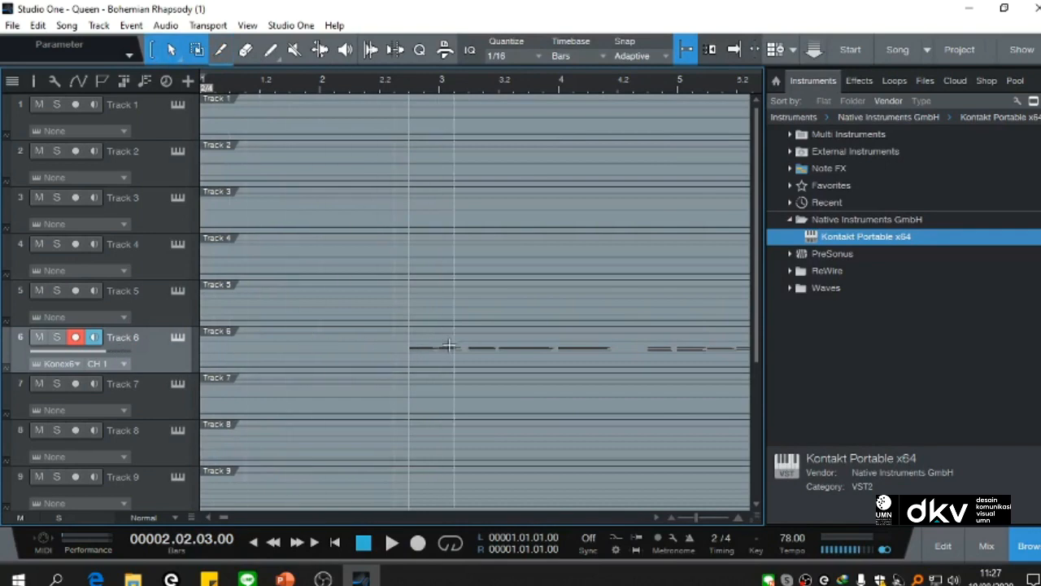
double_click(398, 356)
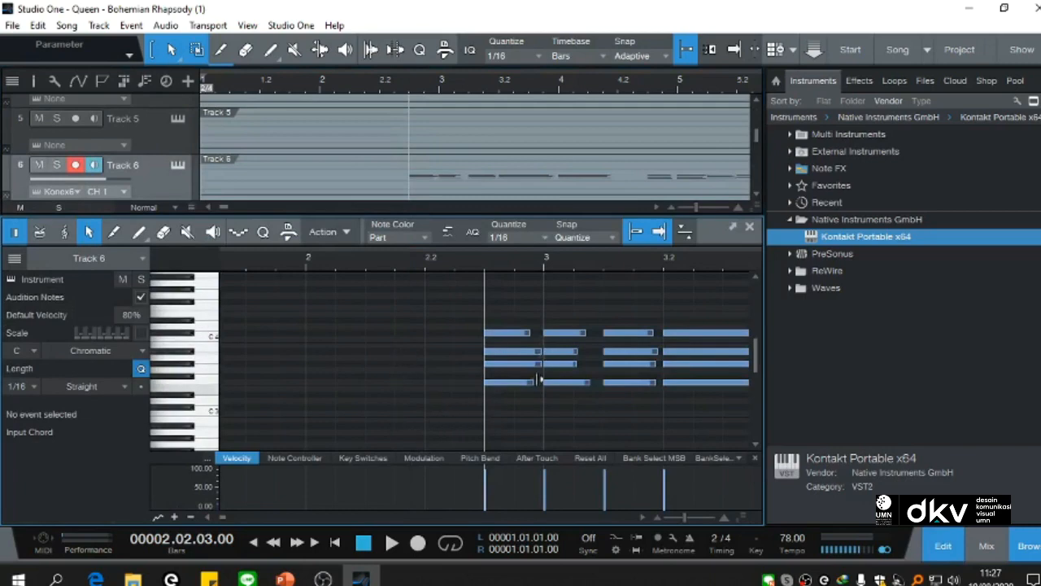
left_click(1029, 554)
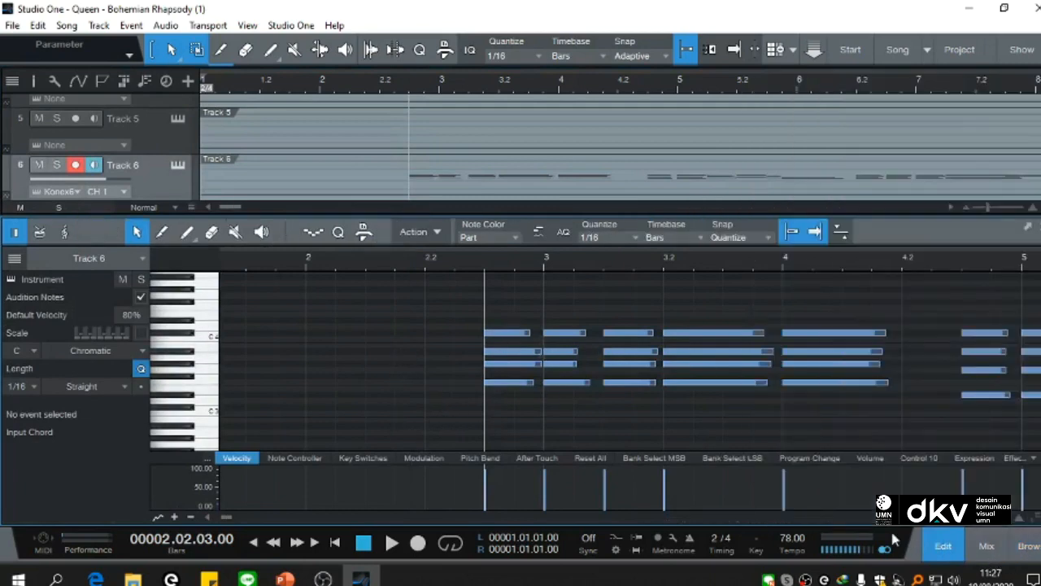
left_click(944, 546)
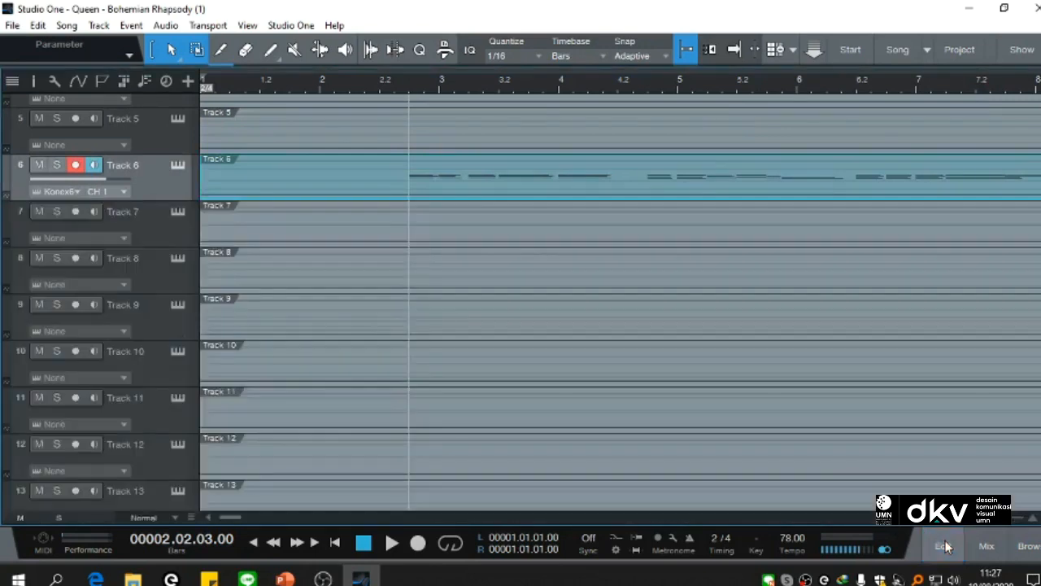
left_click(944, 546)
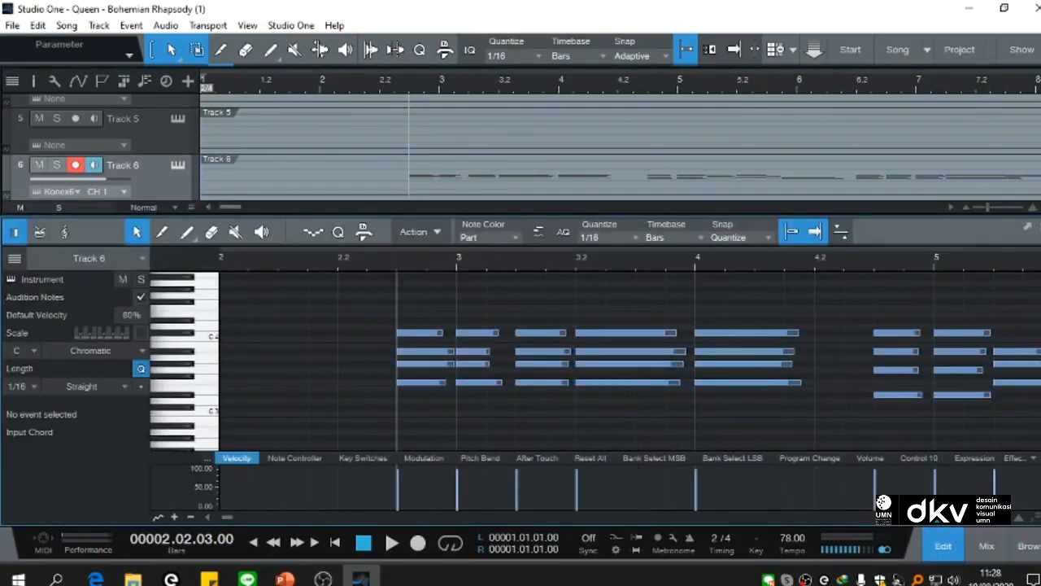
key("F2")
key("F2")
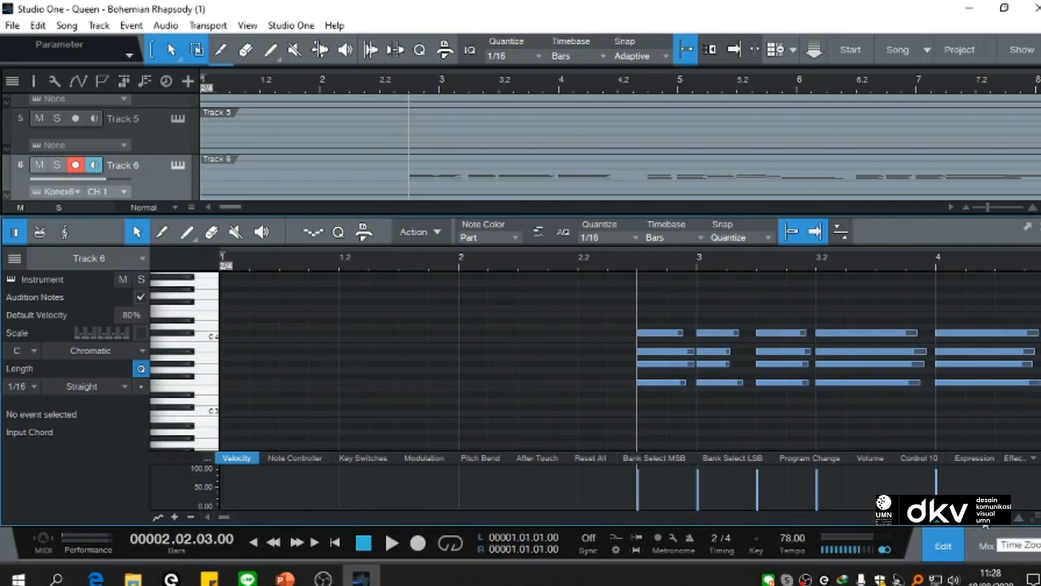
Step: Examine Track 6's notes across the song, inspect the lowest note at bar 11, and audition the C# 4 key
scroll(986, 526, "up", 4)
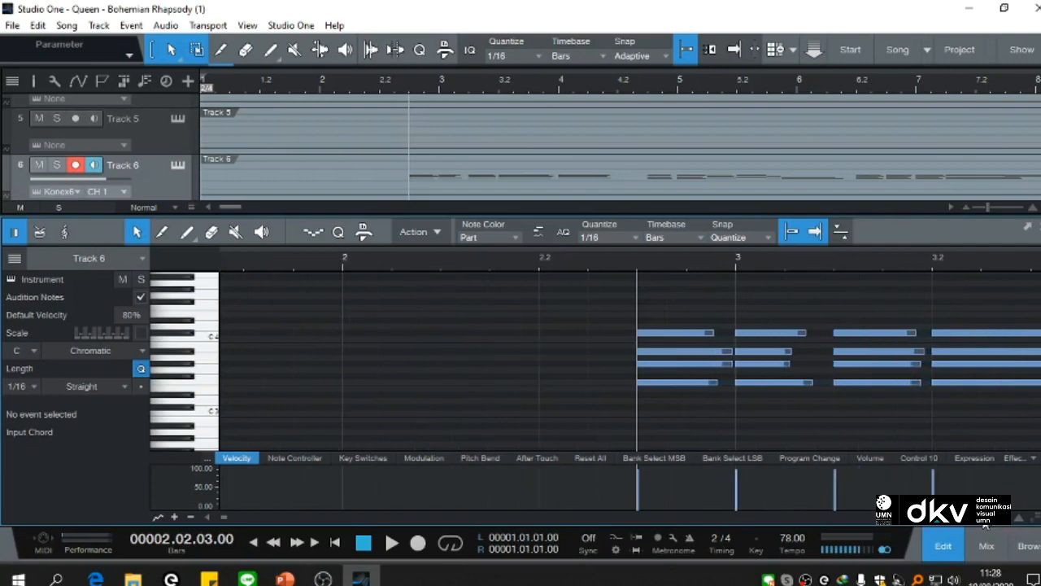
scroll(985, 526, "down", 10)
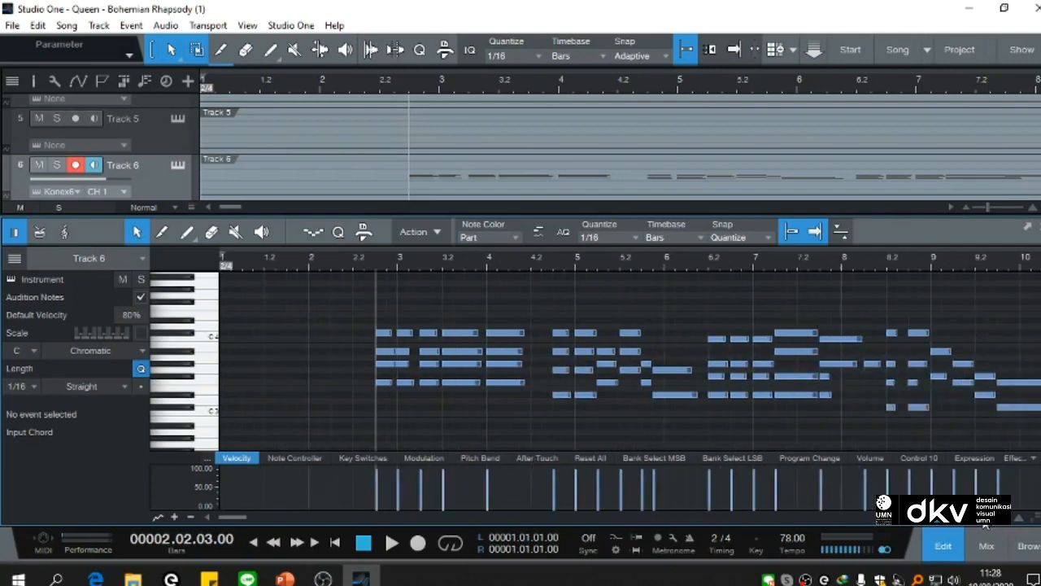
scroll(984, 526, "down", 8)
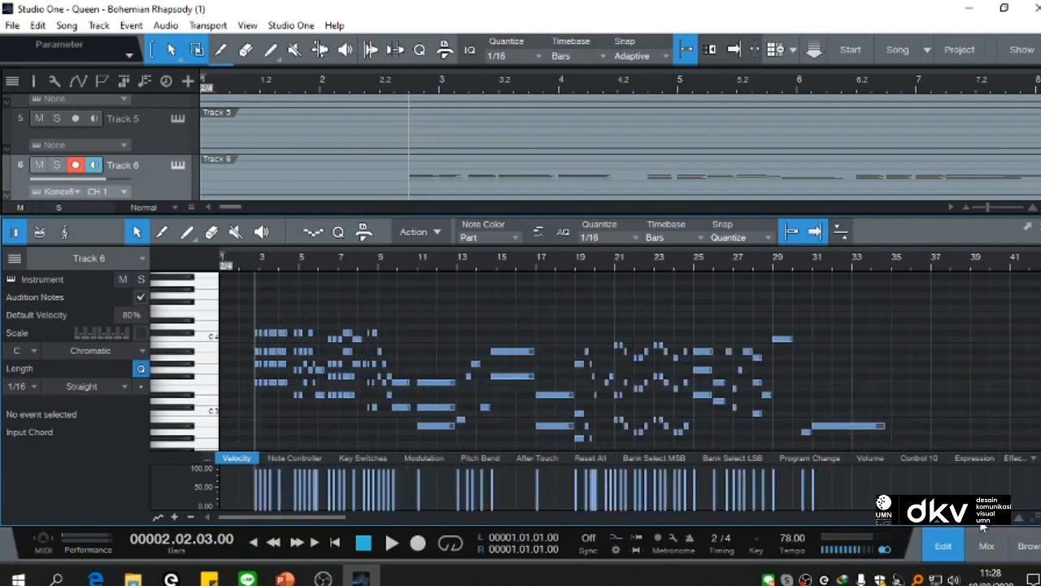
scroll(983, 526, "up", 4)
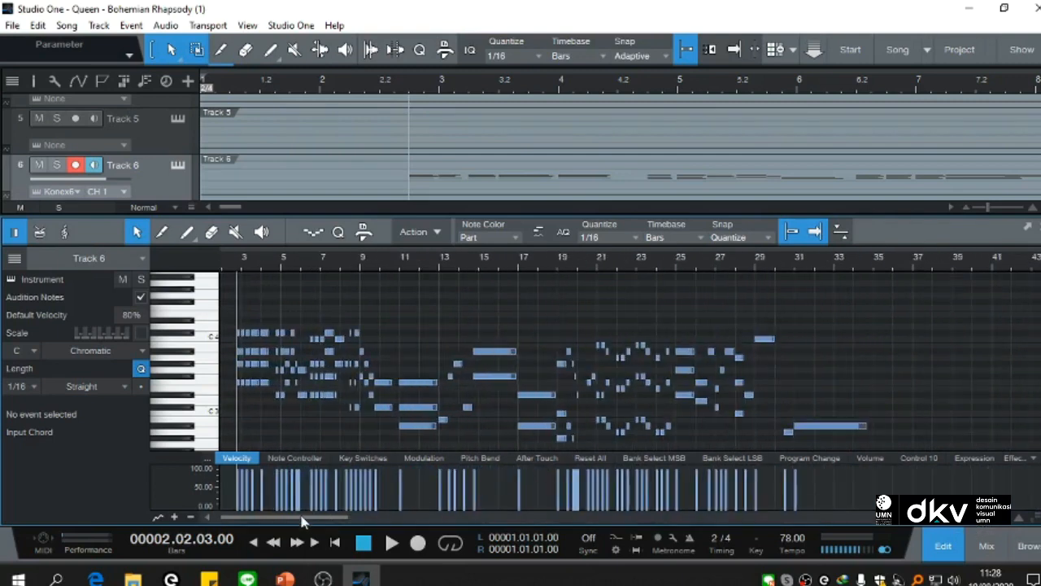
scroll(304, 521, "left", 2)
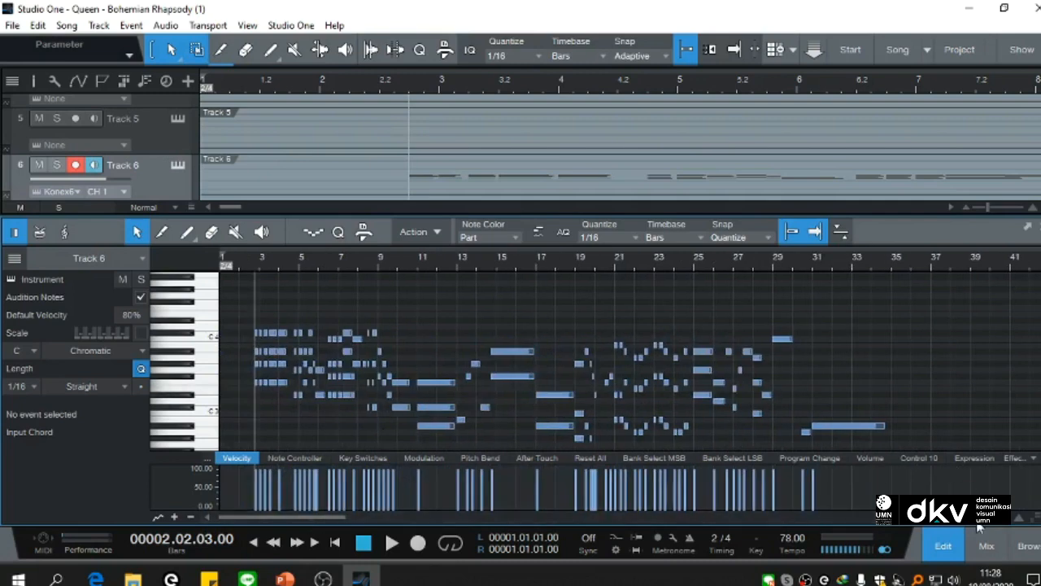
scroll(624, 413, "down", 3)
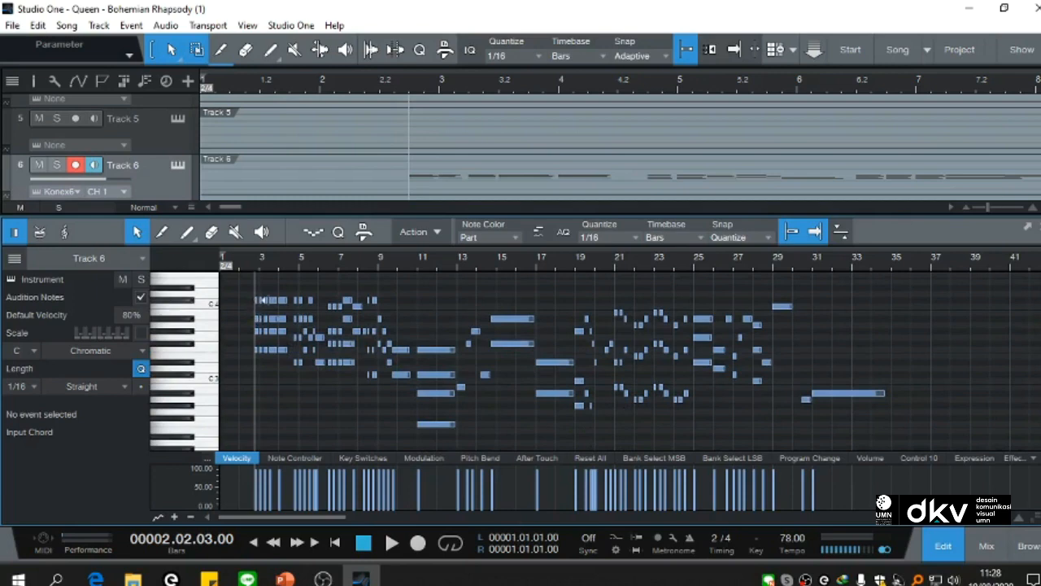
left_click(435, 425)
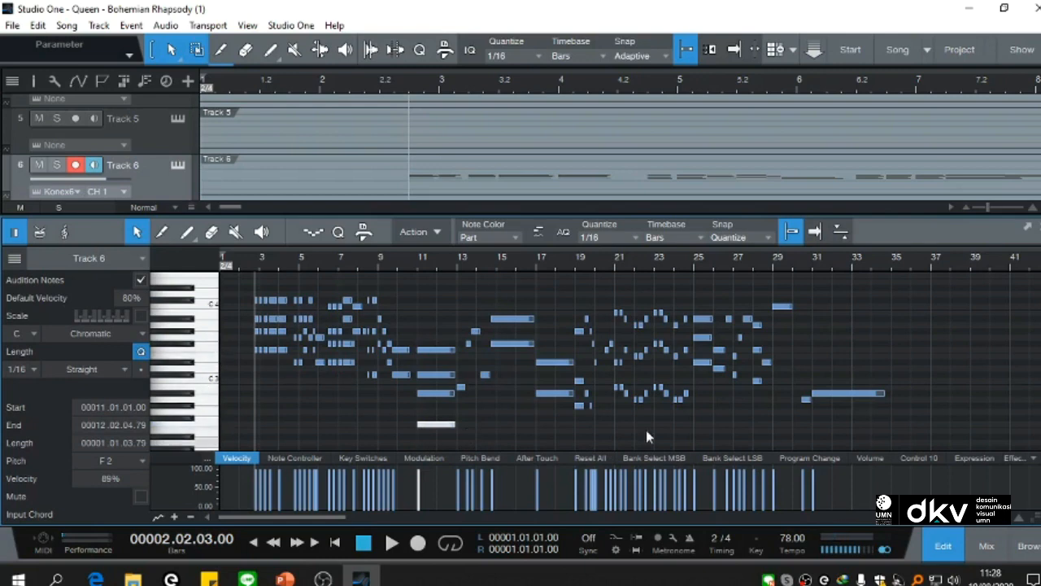
left_click(190, 301)
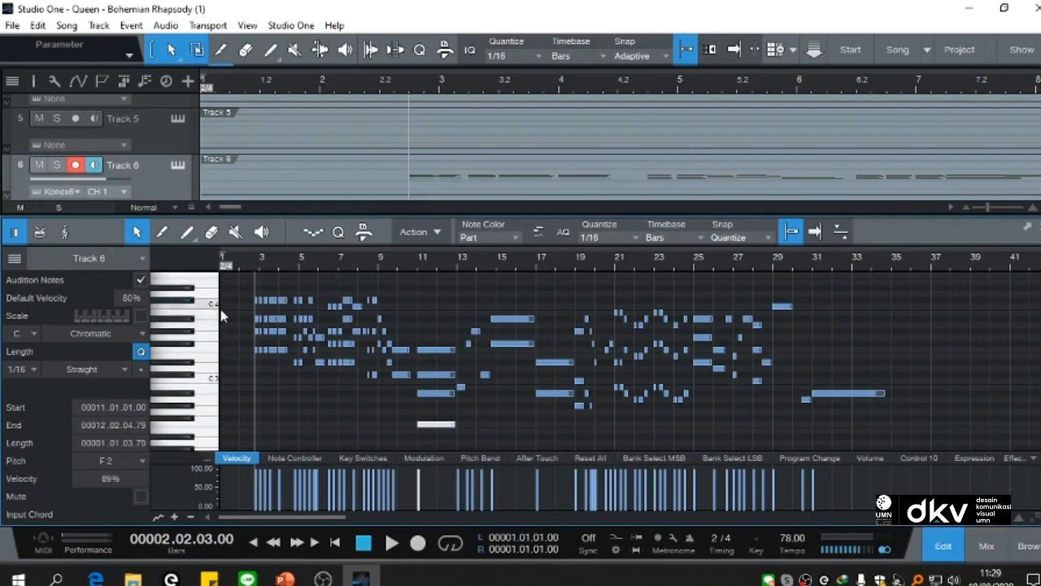
Step: Close the note editor and rename Track 6 to "Piano"
key("F2")
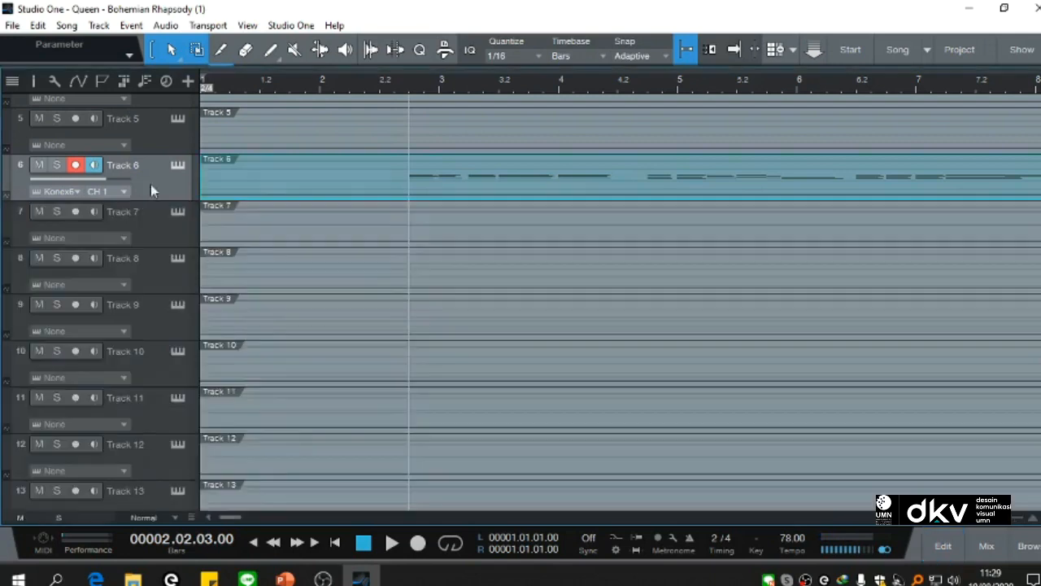
double_click(124, 165)
key("BackSpace")
type("Piano")
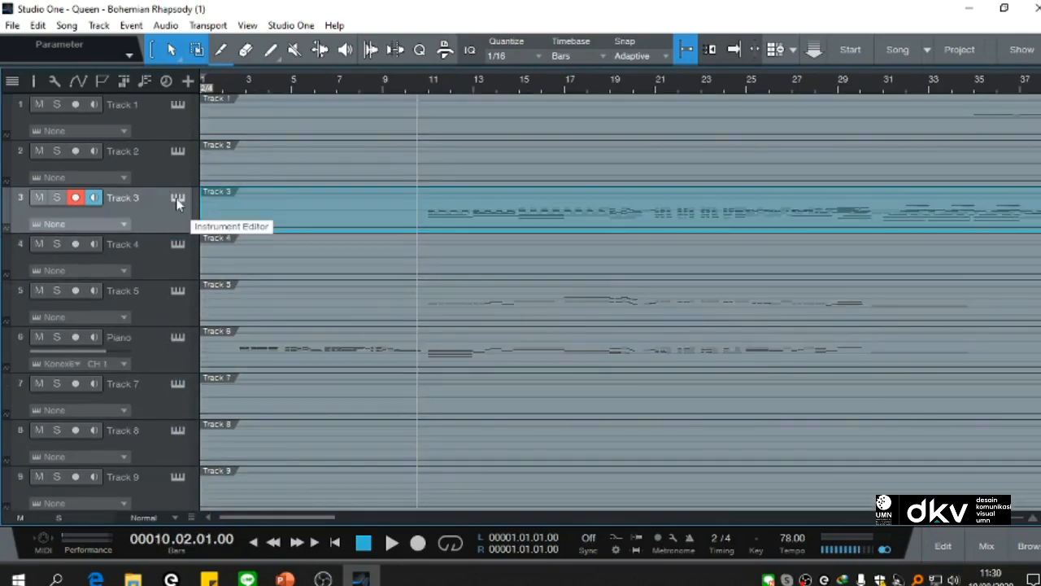
Step: Assign a new Kontakt Portable x64 instance to Track 3 and open the Factory Library's Orchestral folder in it
left_click(178, 202)
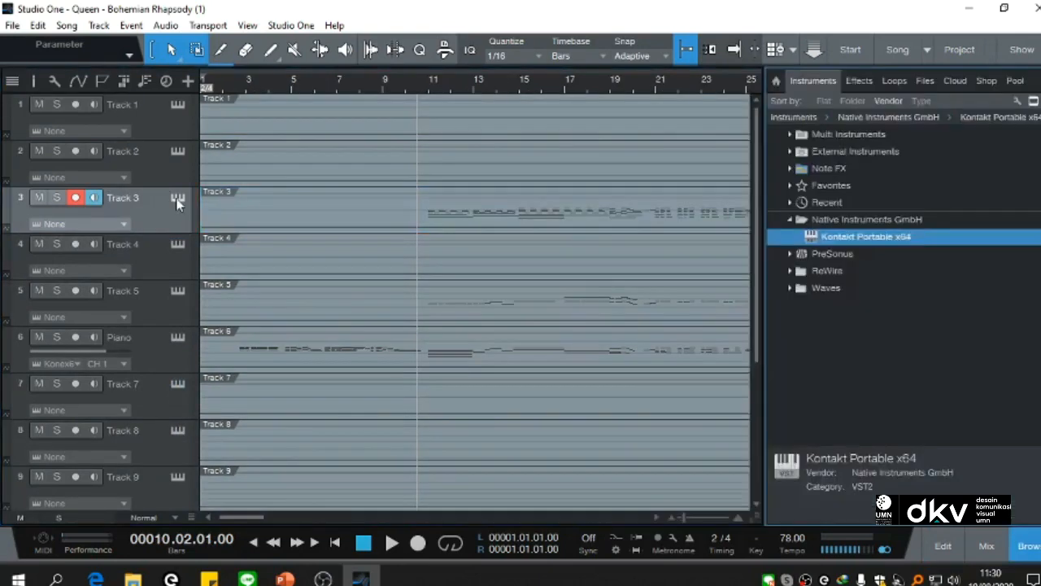
left_click_drag(895, 236, 156, 210)
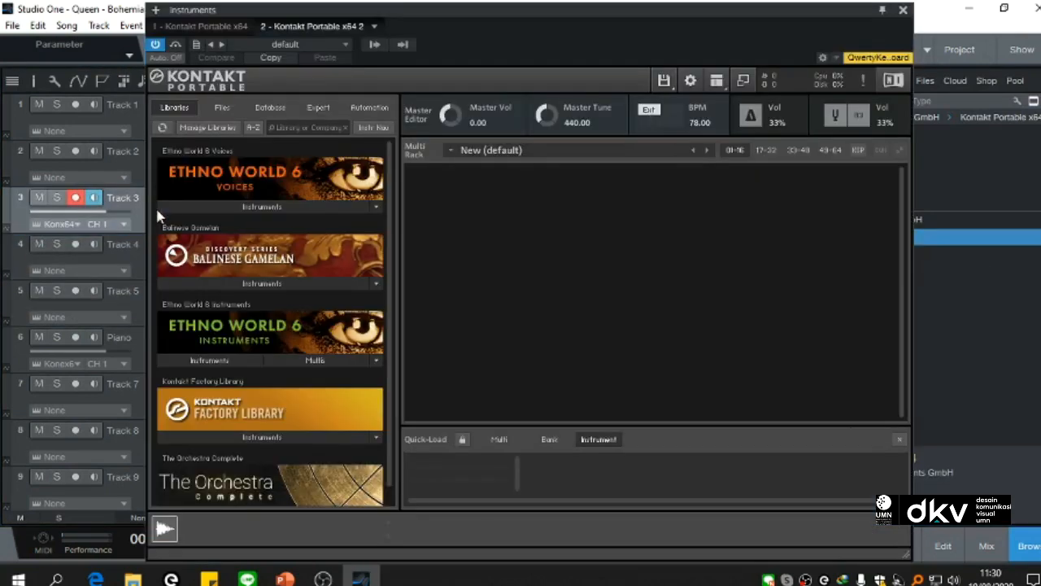
left_click(261, 436)
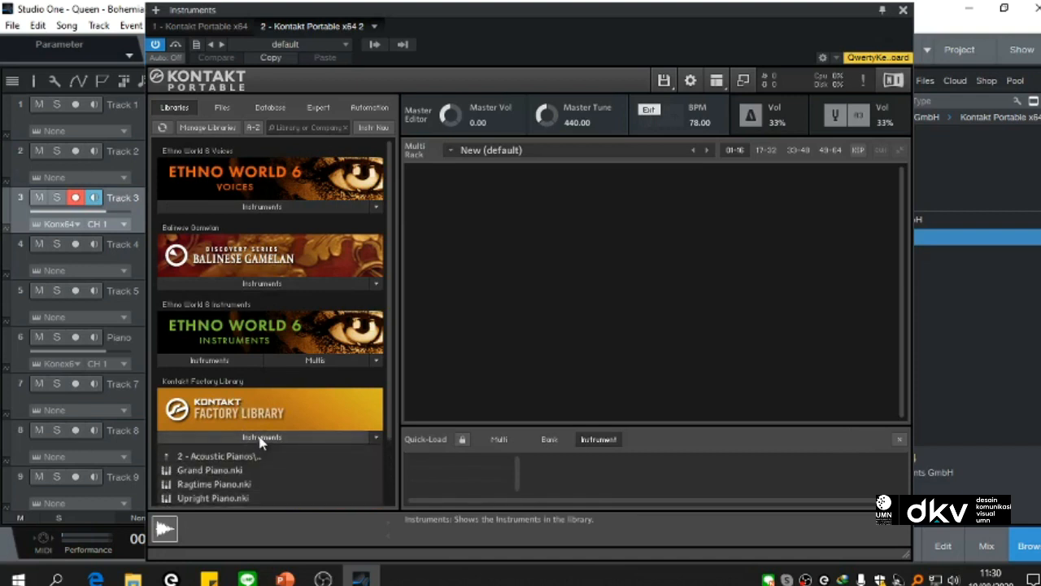
scroll(263, 440, "down", 1)
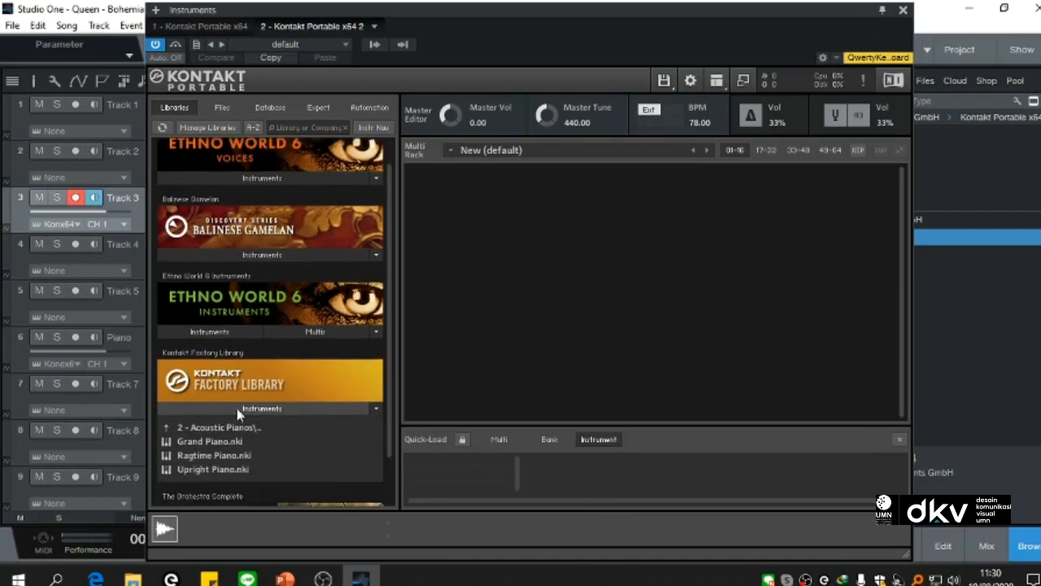
left_click(184, 428)
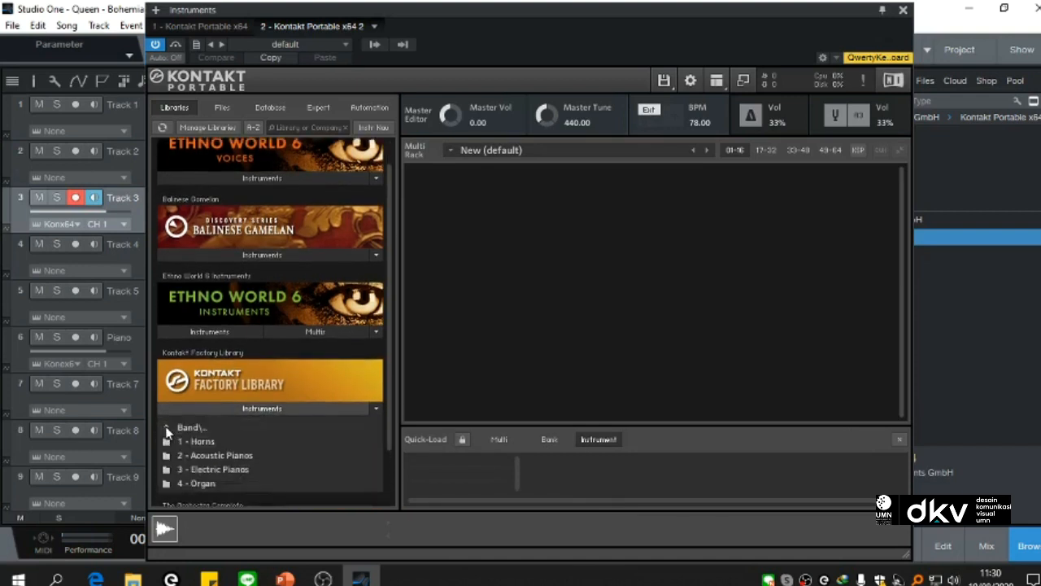
scroll(250, 453, "down", 1)
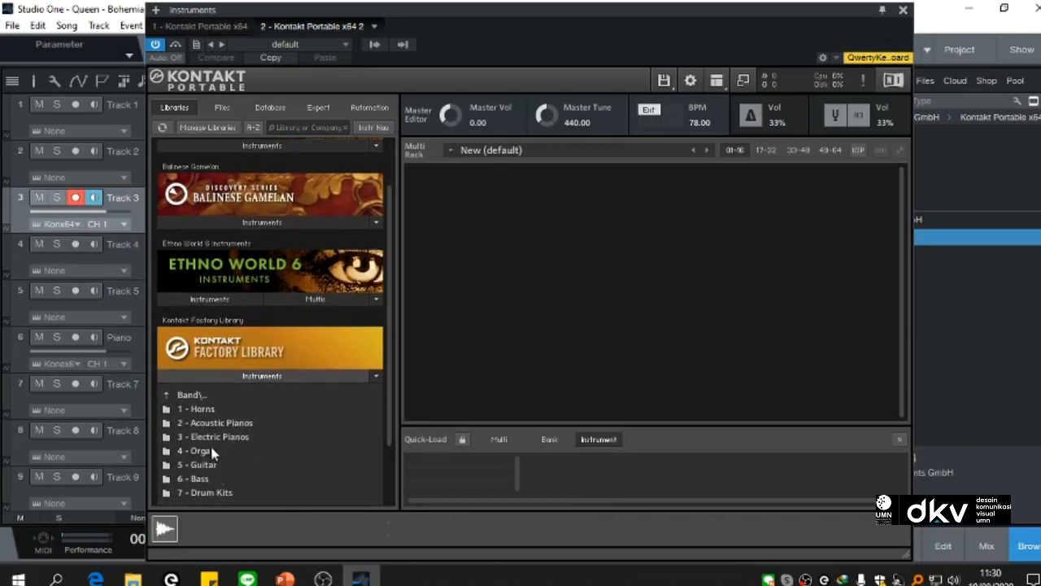
left_click(169, 397)
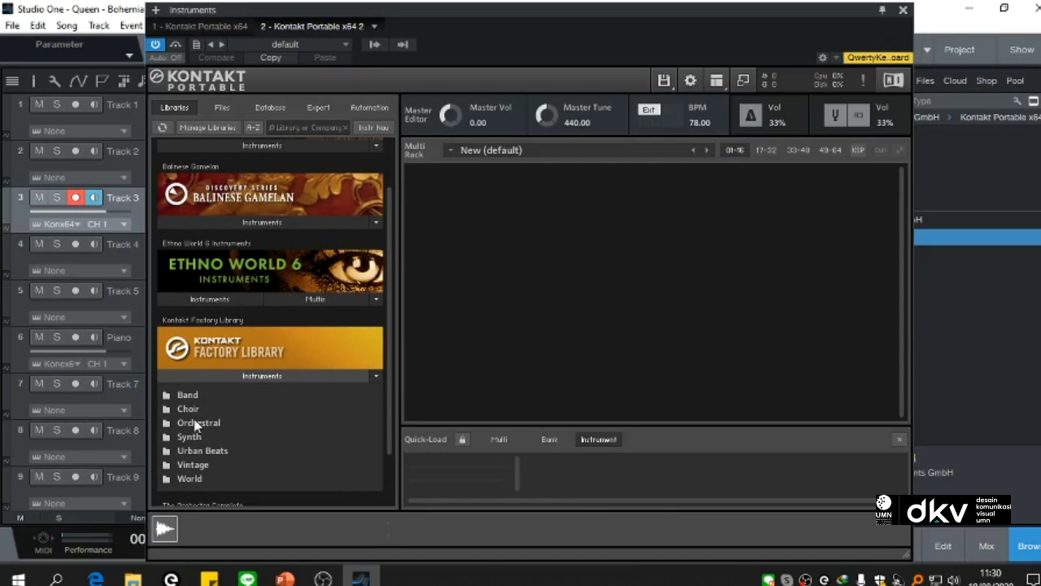
left_click(196, 422)
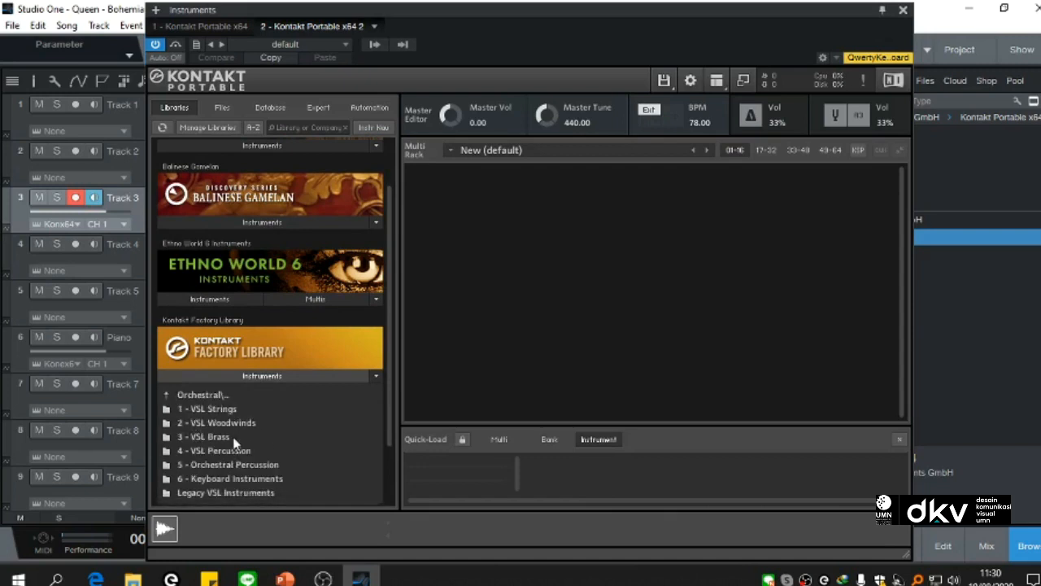
Step: Load String Ensemble from the VSL Strings folder into Track 3's Kontakt instance
scroll(233, 442, "down", 1)
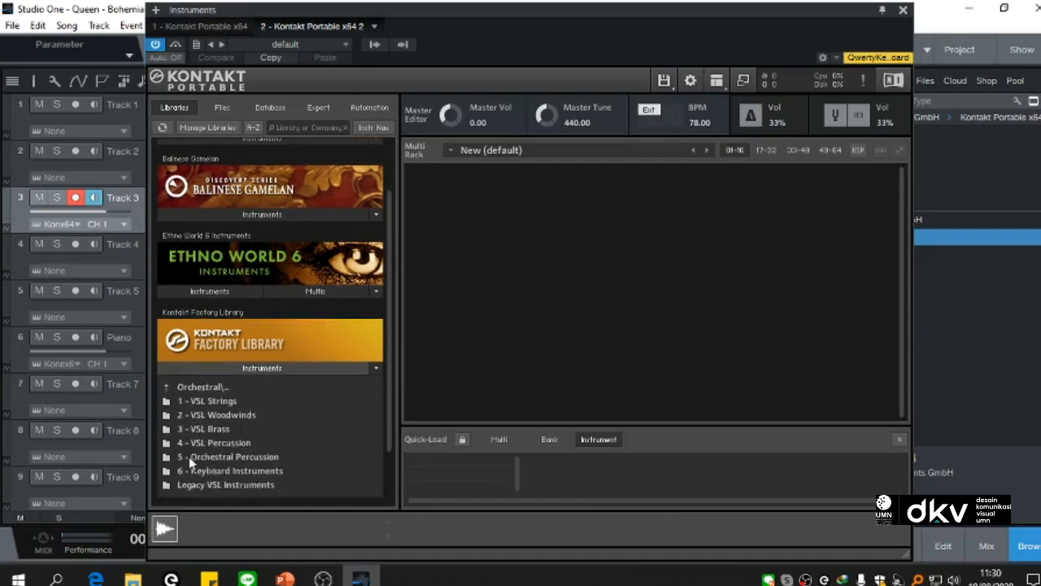
double_click(210, 403)
scroll(211, 411, "down", 3)
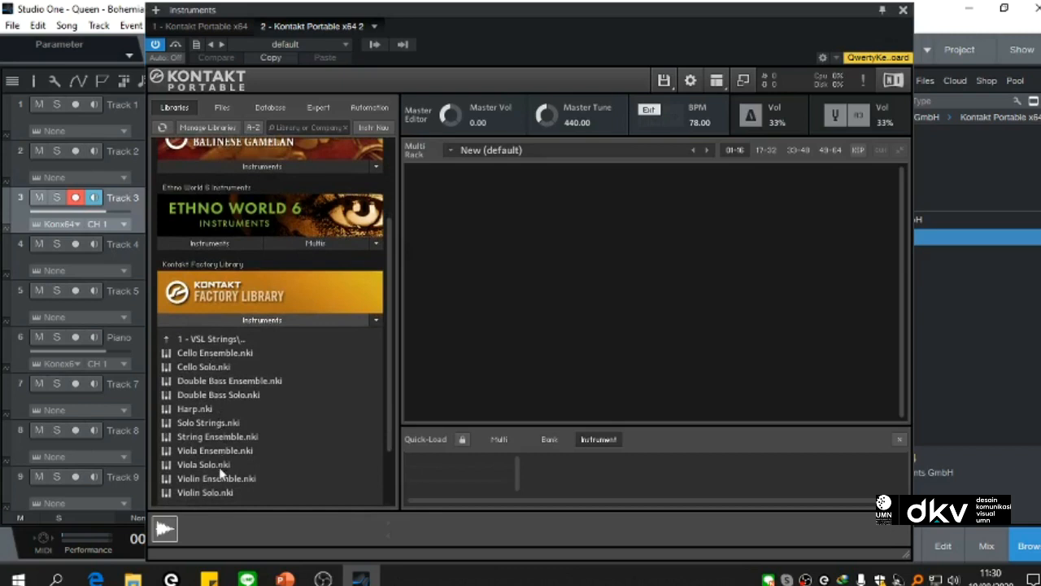
scroll(220, 459, "down", 2)
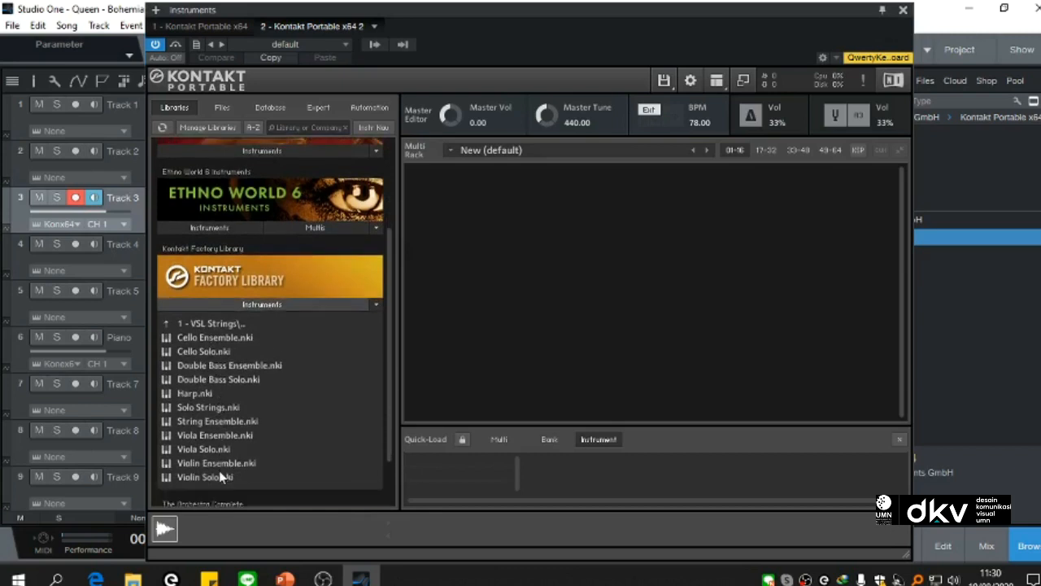
left_click(219, 404)
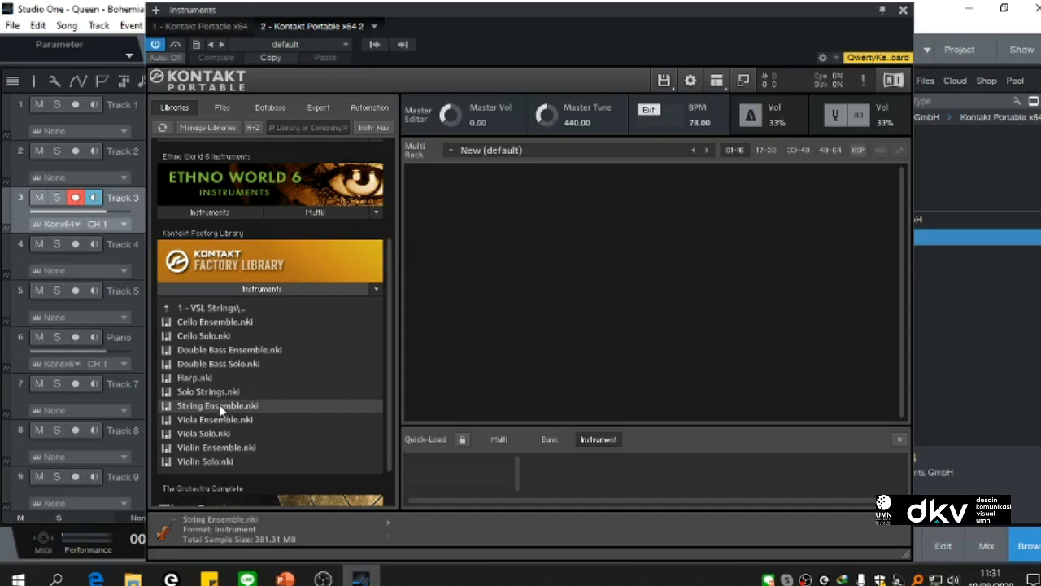
double_click(219, 404)
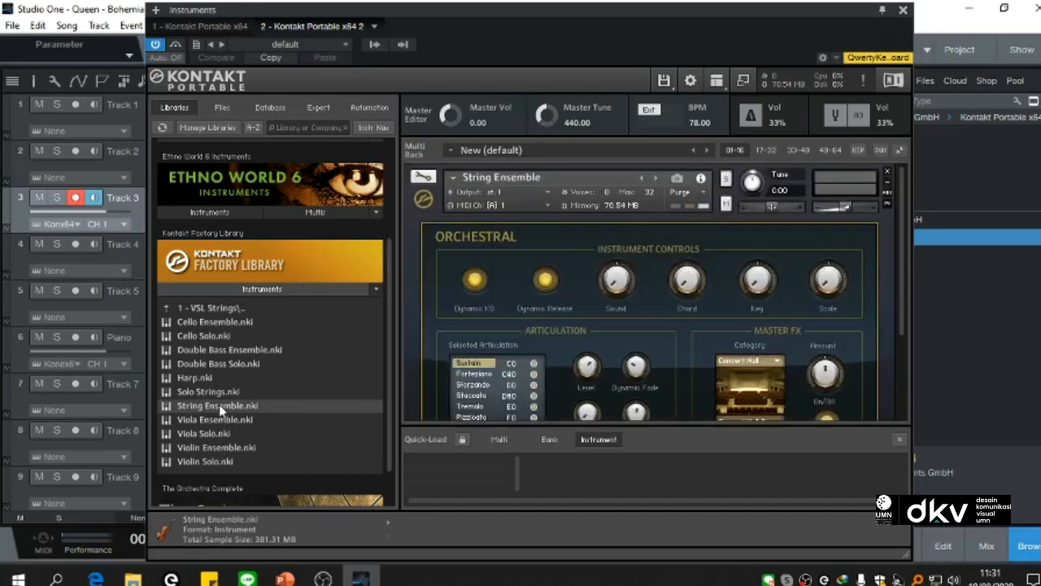
Step: Open Track 3's notes in the editor, examine their range from highest to lowest pitch, and audition a key above them
left_click(904, 11)
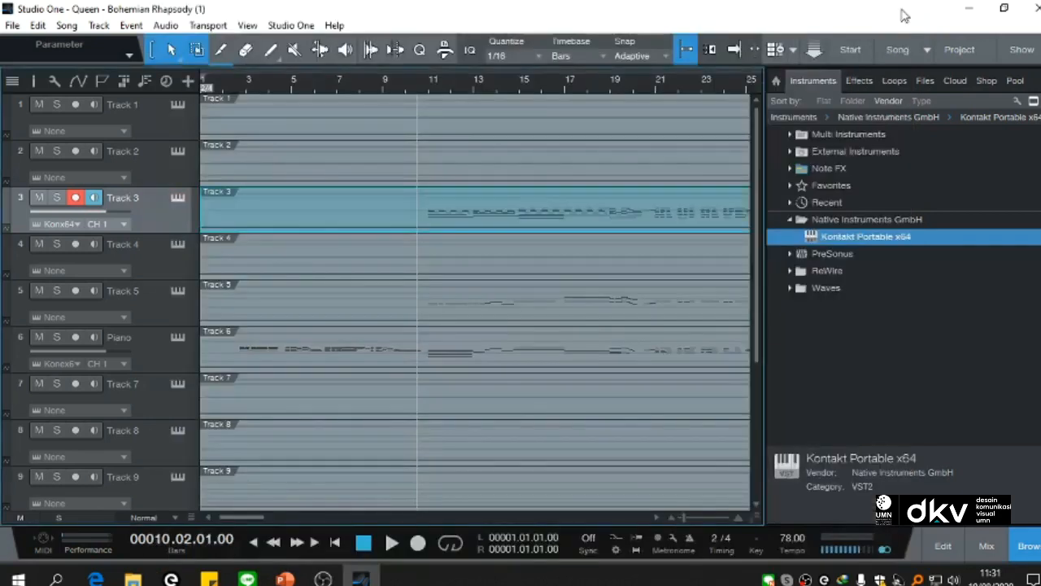
double_click(284, 210)
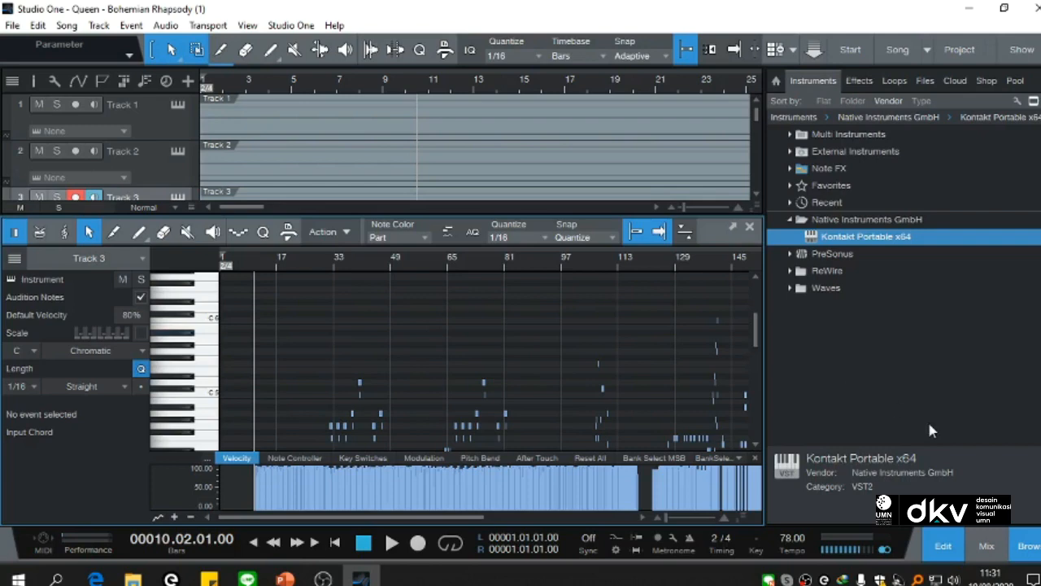
key("F5")
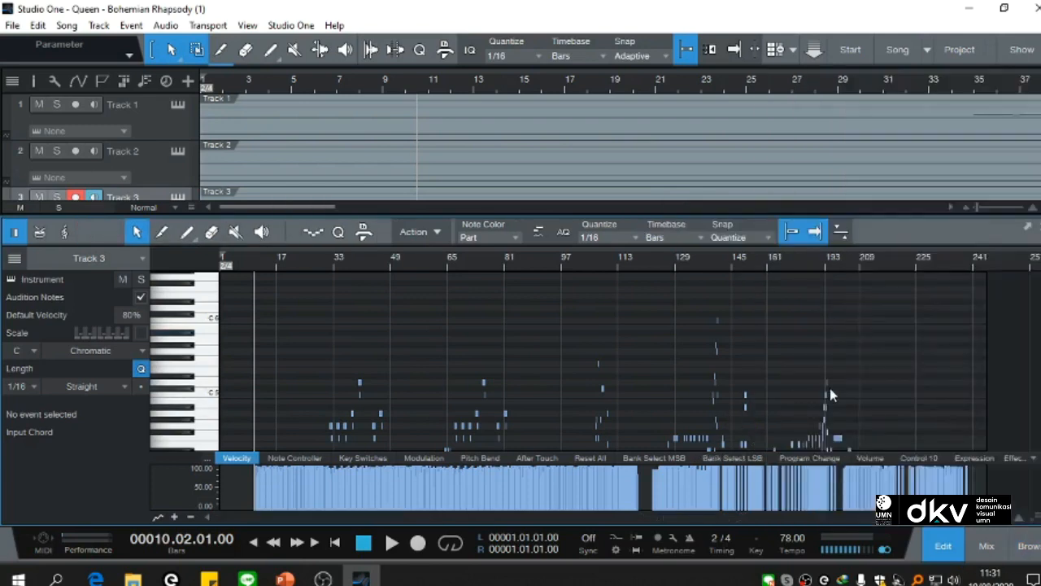
scroll(621, 355, "down", 1)
scroll(621, 355, "up", 1)
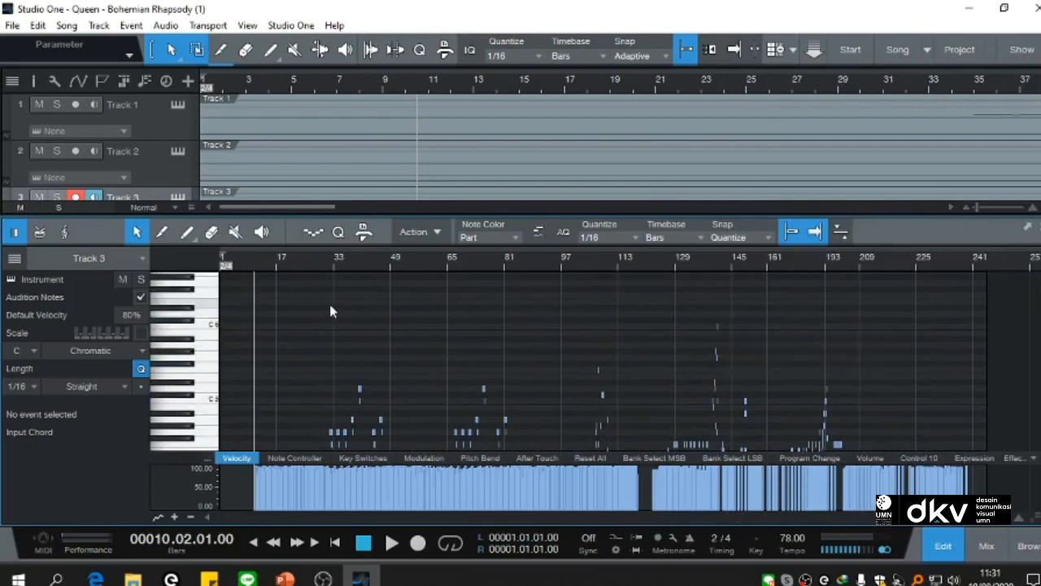
left_click(207, 330)
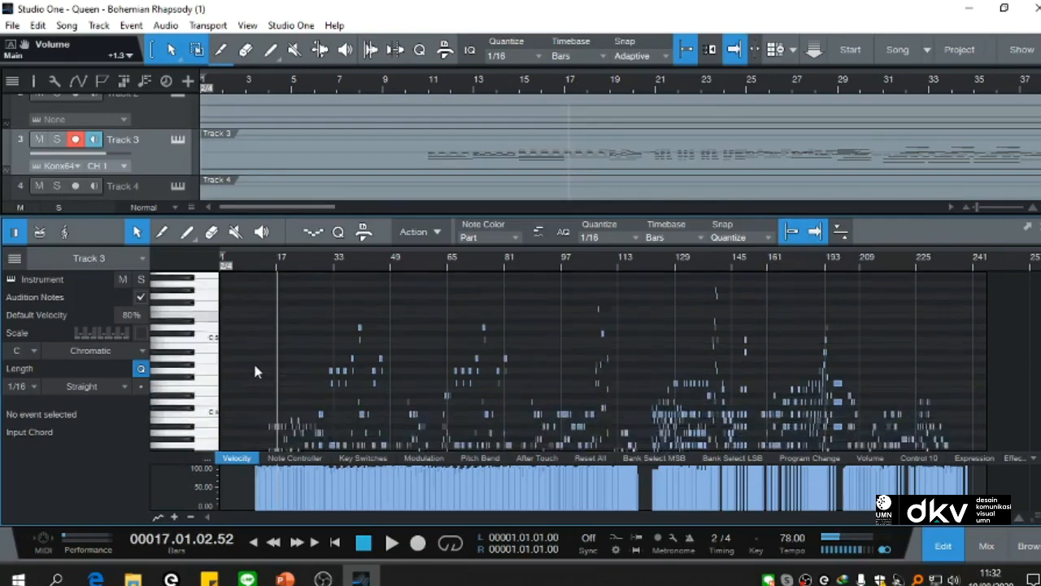
scroll(253, 371, "down", 10)
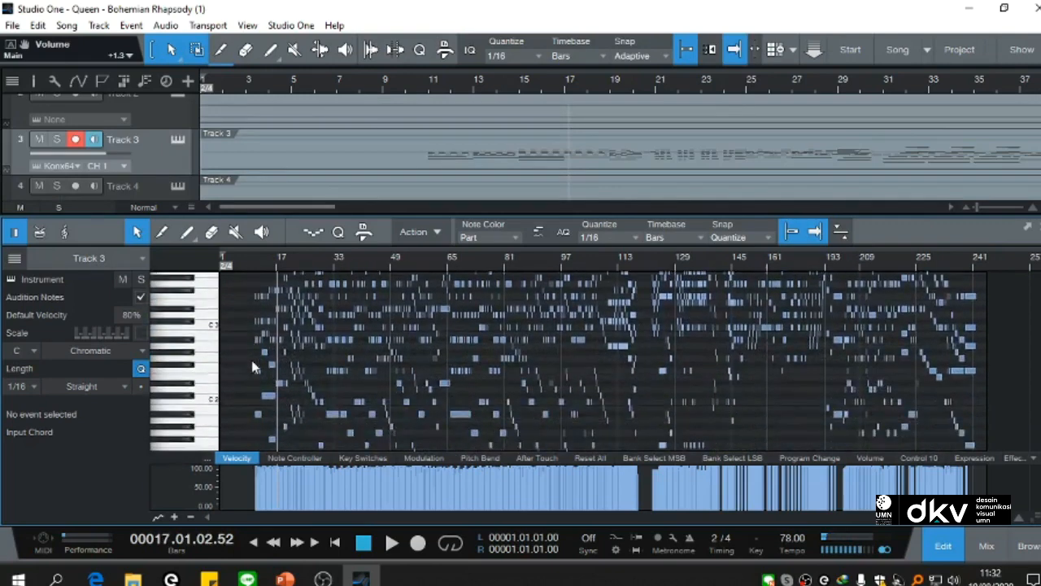
scroll(252, 364, "down", 1)
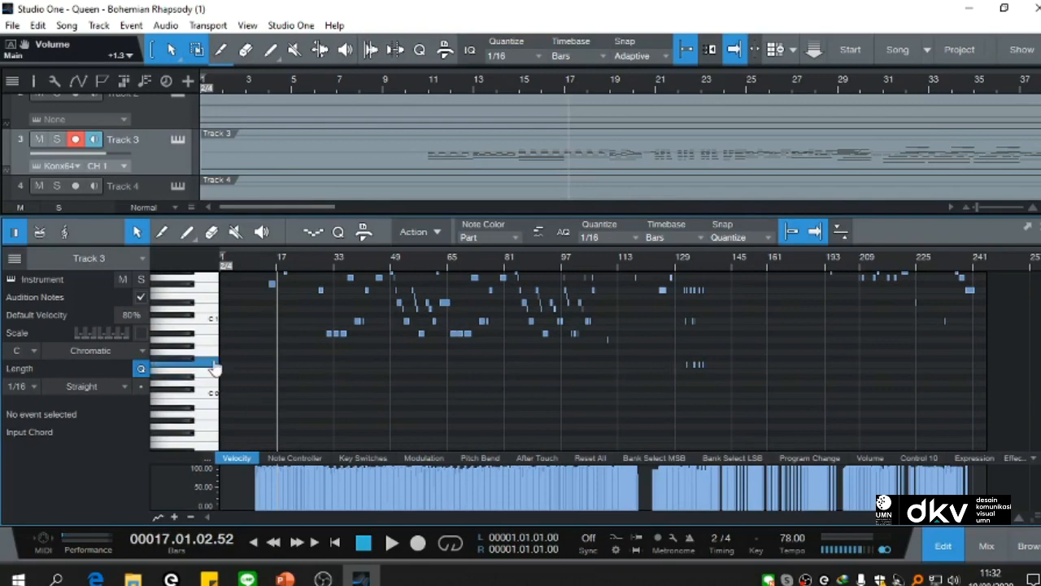
Step: Reopen Track 3's Kontakt instance and add Double Bass Ensemble from the VSL Strings folder alongside String Ensemble
left_click(178, 140)
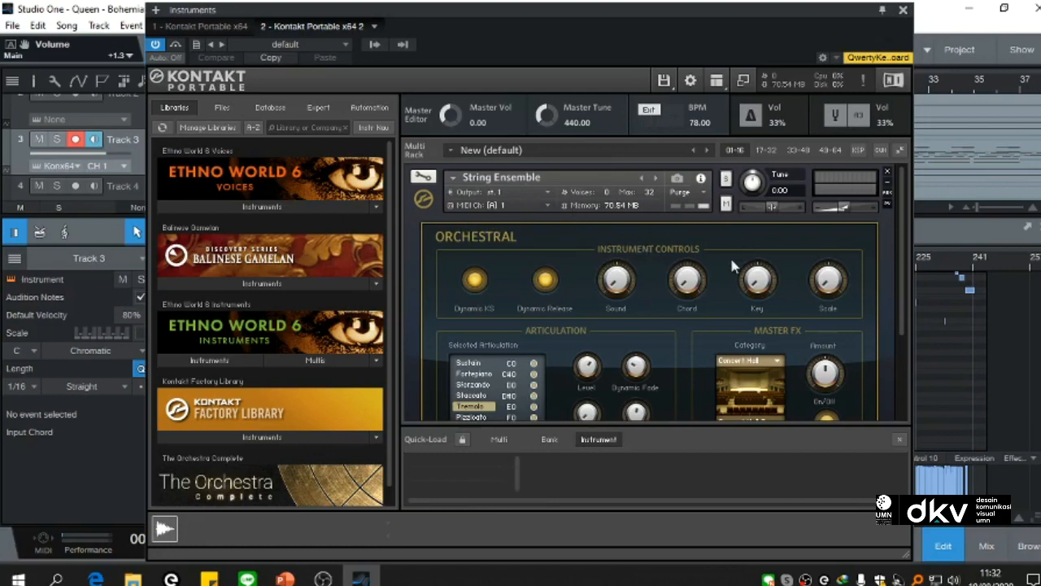
left_click(323, 437)
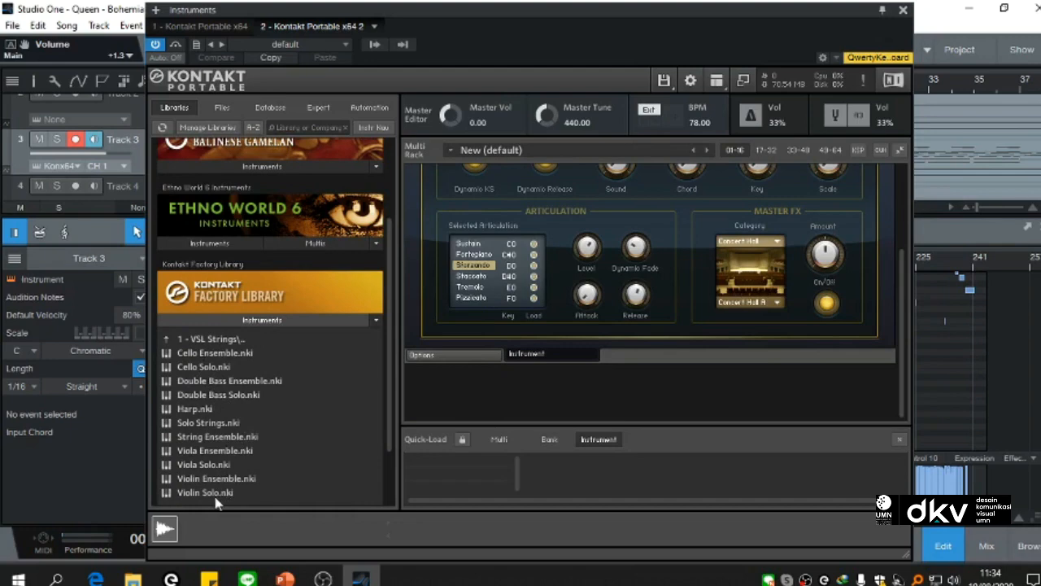
double_click(230, 381)
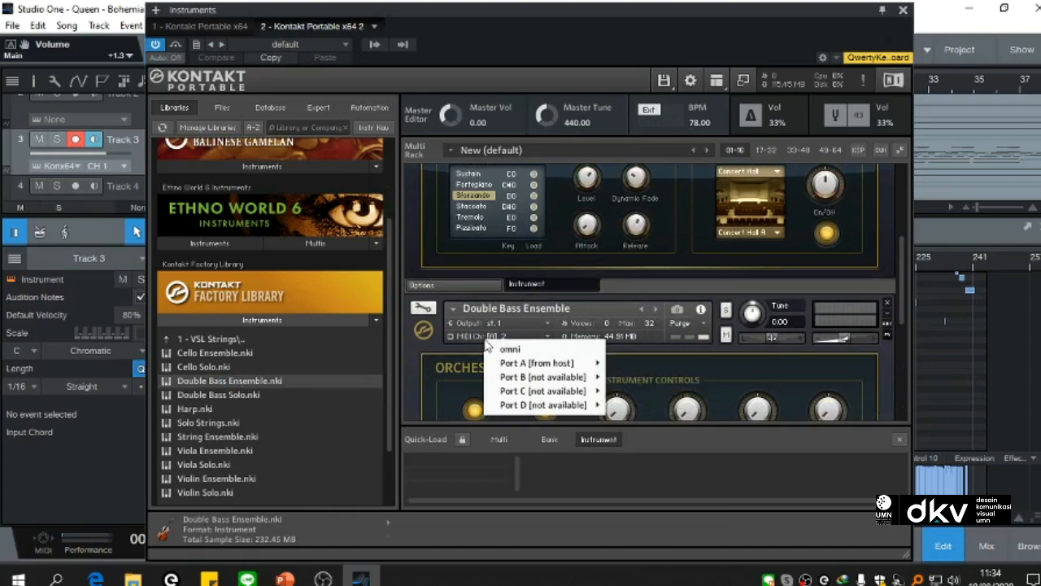
Step: Set the Double Bass Ensemble's MIDI channel to Port A channel 1, matching String Ensemble, and close the instrument window
mouse_move(529, 366)
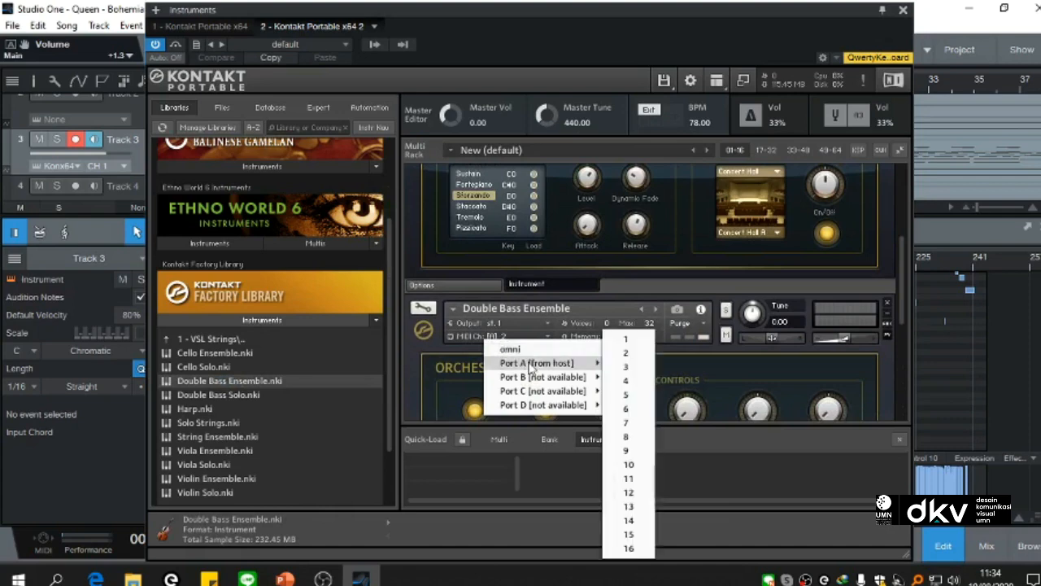
left_click(539, 277)
scroll(540, 273, "up", 3)
scroll(541, 273, "up", 1)
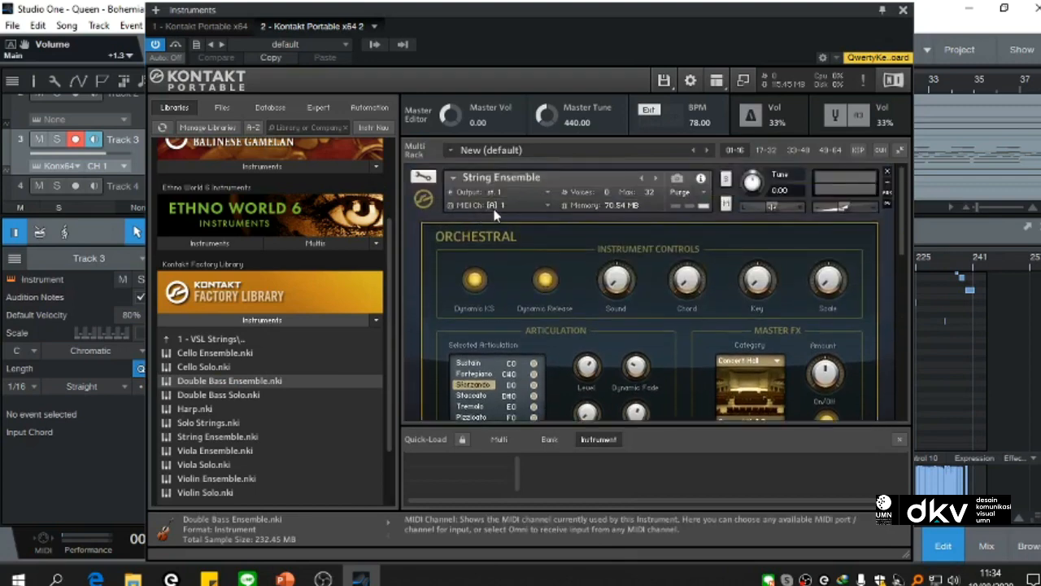
scroll(500, 234, "down", 5)
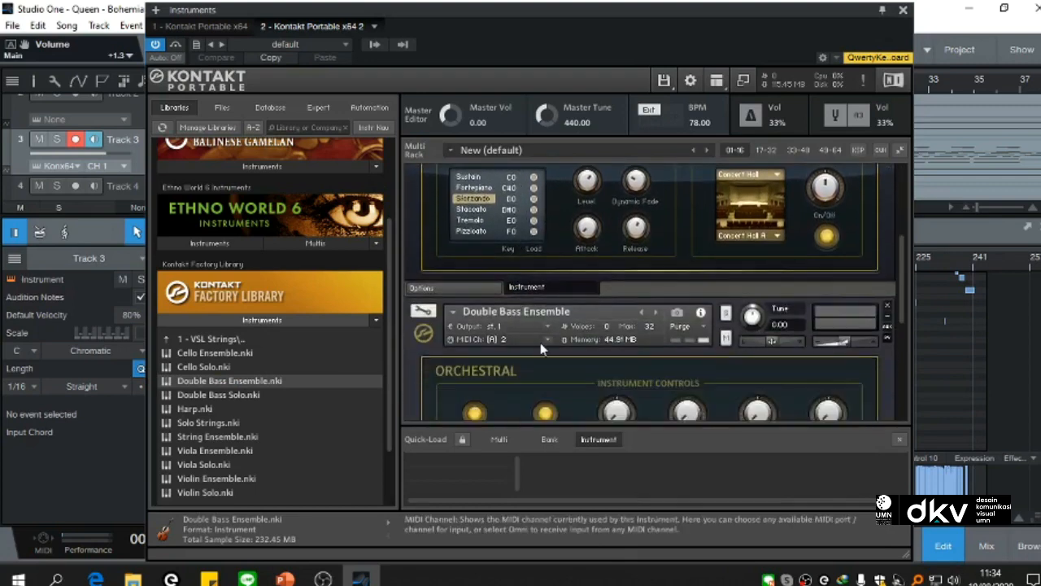
left_click(541, 342)
mouse_move(563, 370)
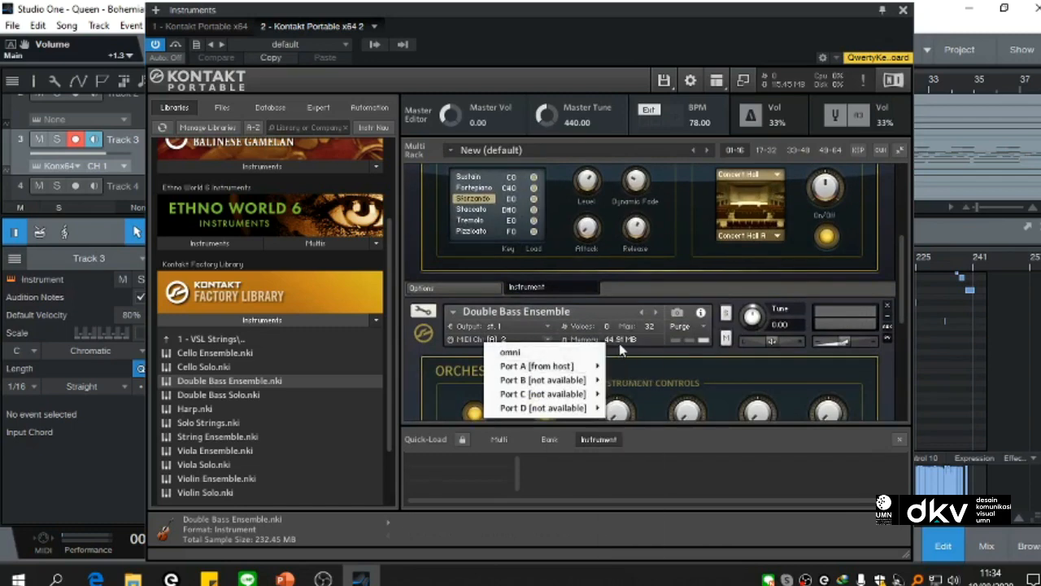
mouse_move(601, 370)
left_click(628, 340)
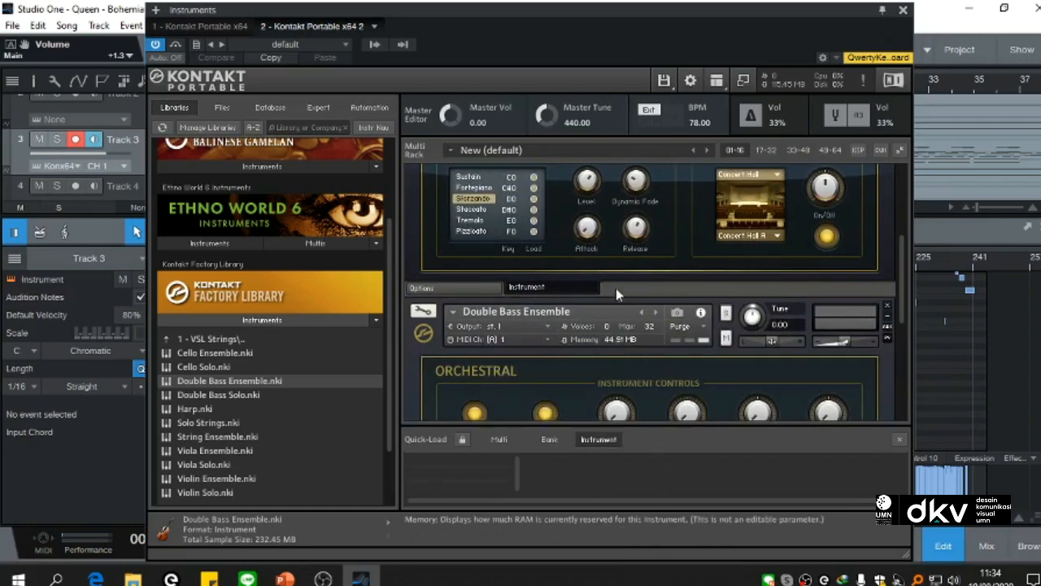
left_click(903, 12)
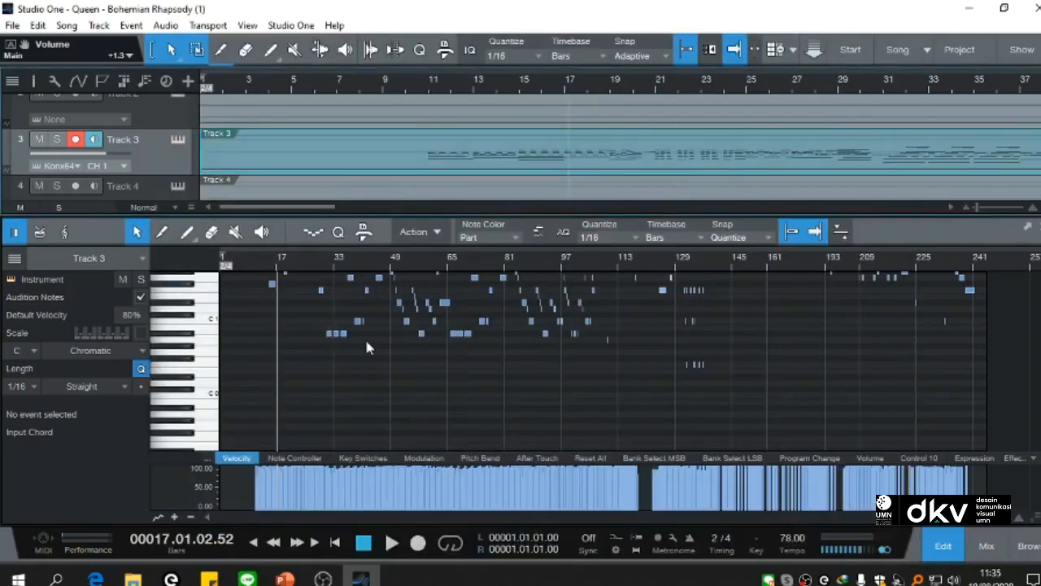
Step: Audition a low key for Track 3, close the note editor, and rename the track to "string+dcello"
left_click(201, 366)
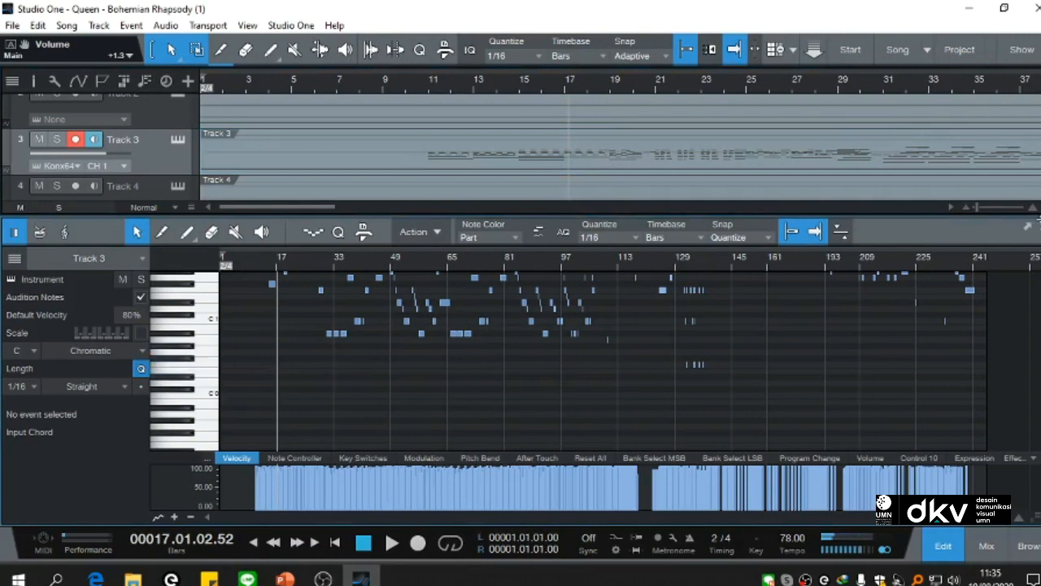
key("F2")
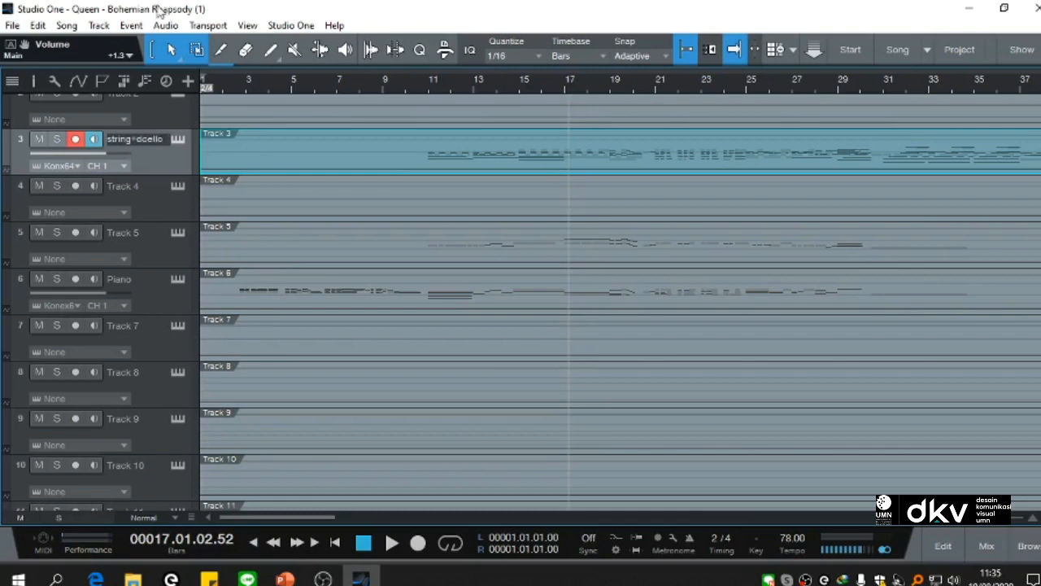
key("Return")
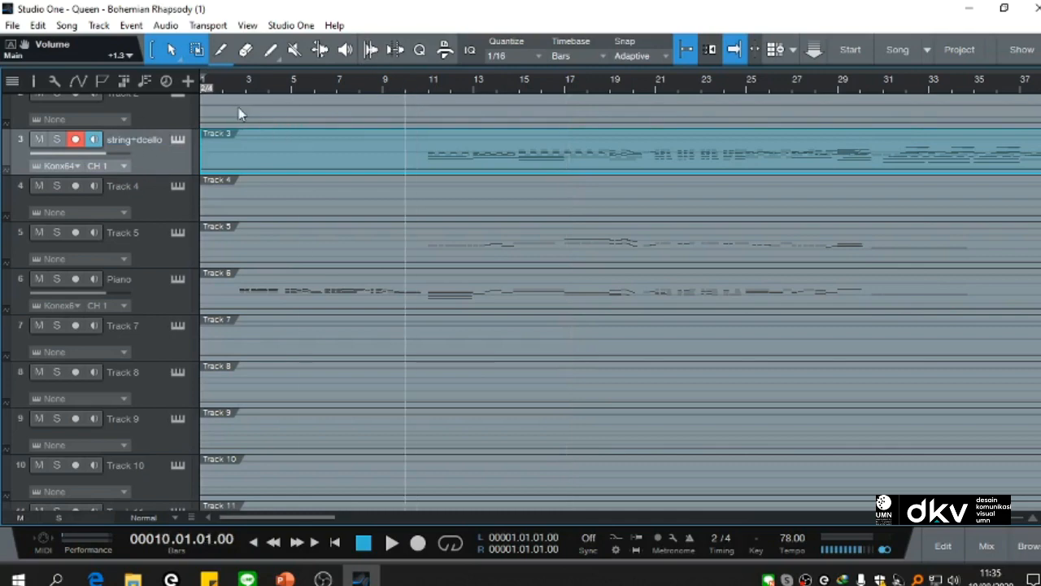
Step: Play the song from near its beginning to hear piano and strings, and check the audio levels in OBS Studio
left_click(224, 84)
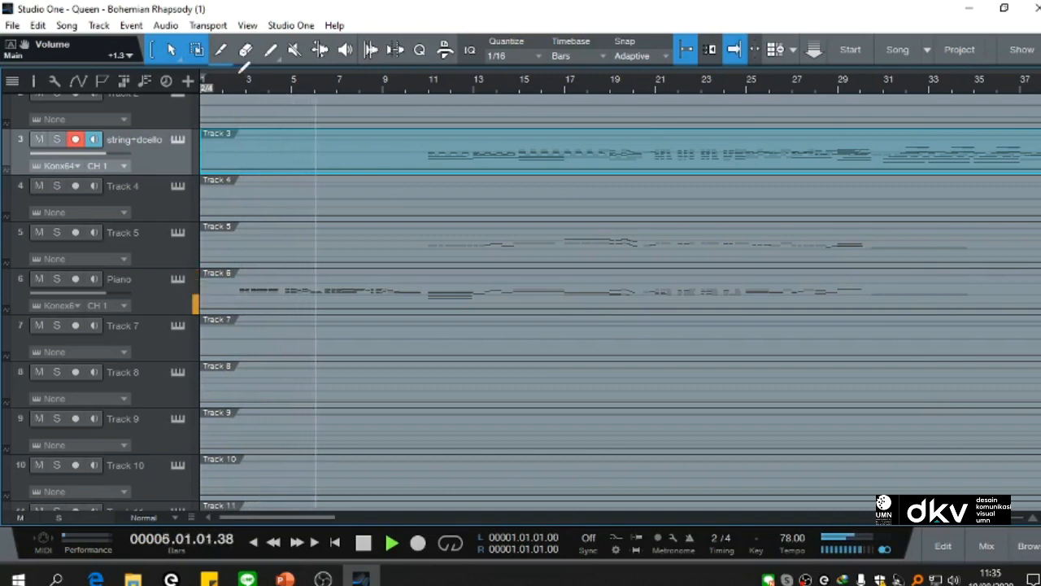
left_click(323, 579)
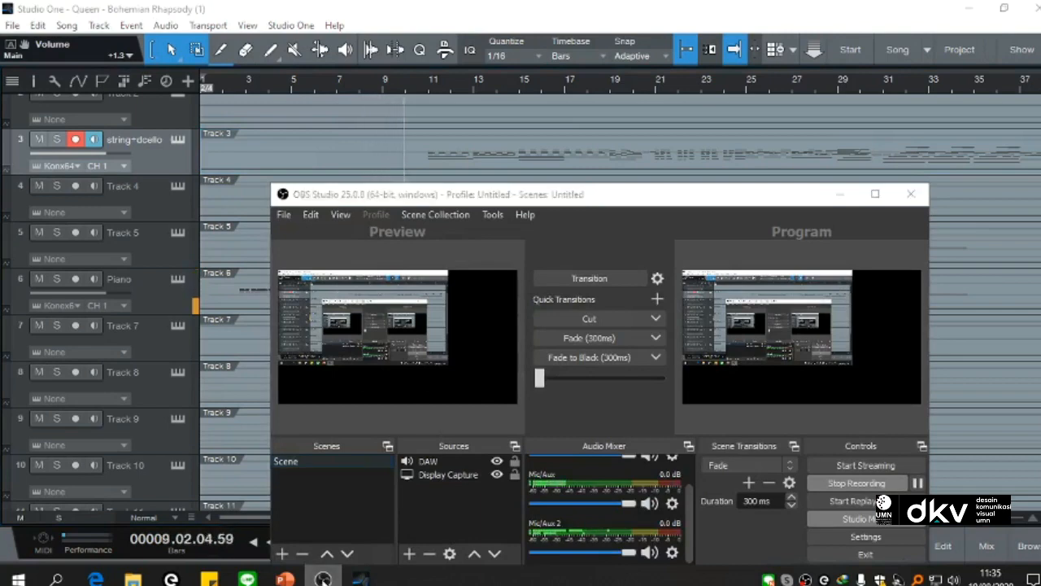
left_click(323, 579)
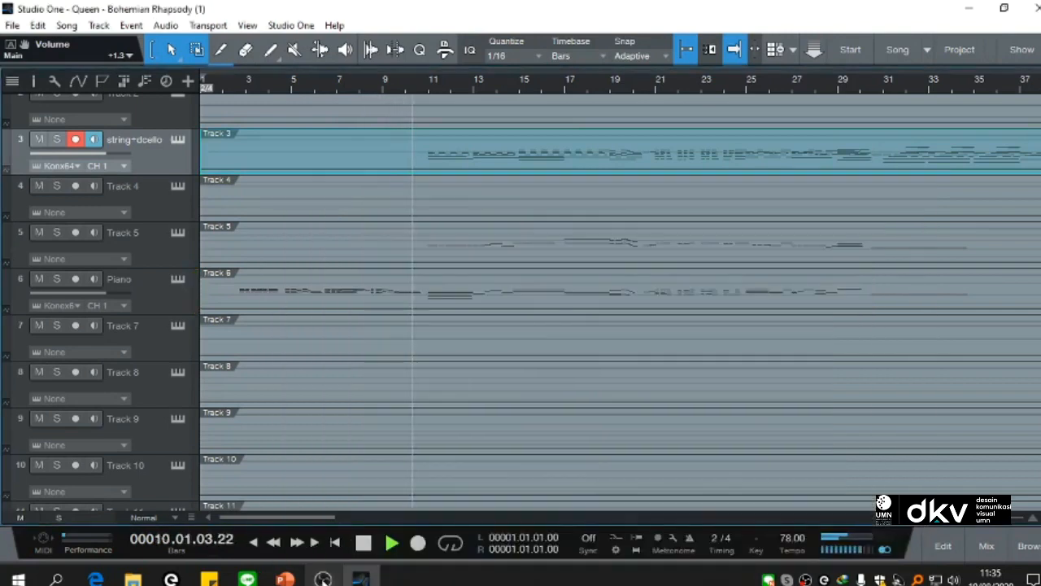
left_click(323, 579)
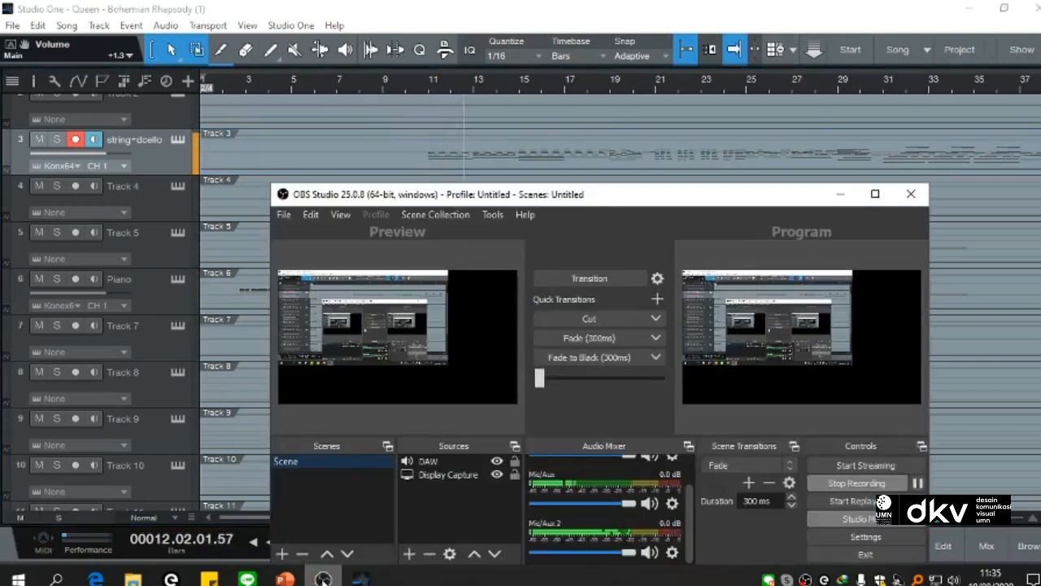
left_click(323, 579)
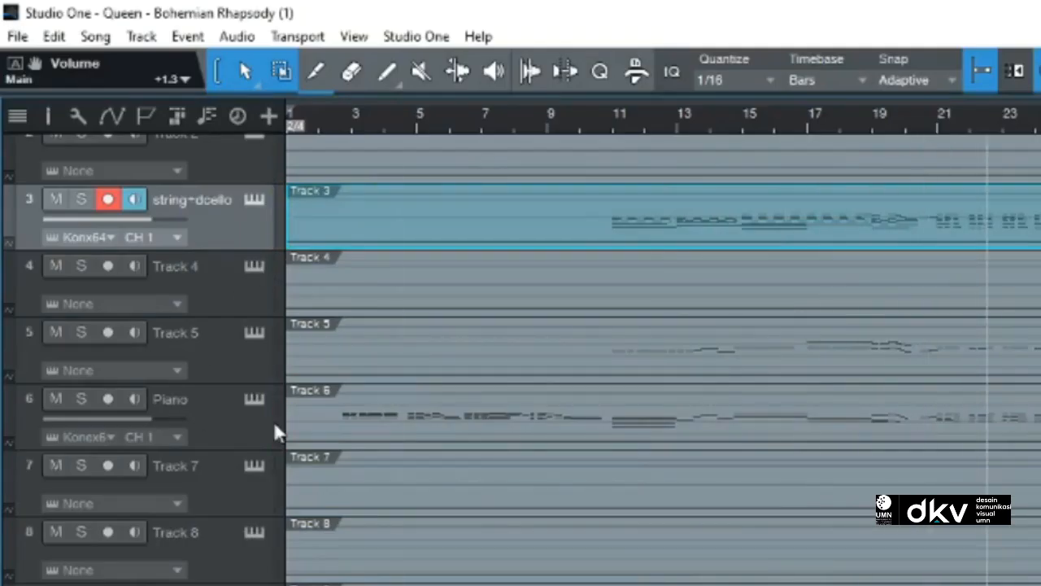
Step: Assign a new Kontakt Portable x64 instance to Track 5 and open the track's notes in the editor
scroll(224, 419, "up", 2)
left_click(28, 421)
left_click_drag(1038, 407, 247, 417)
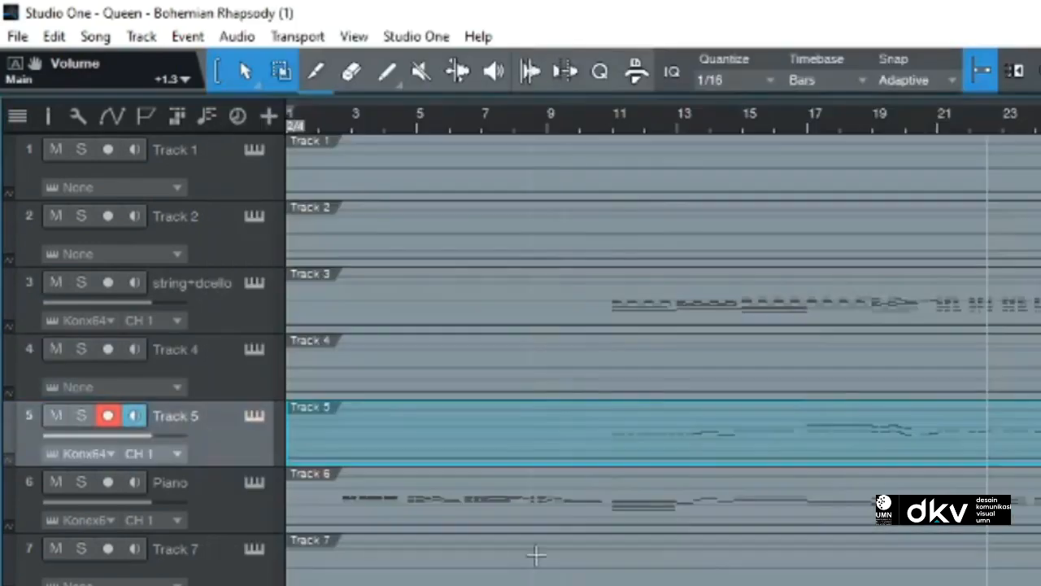
double_click(596, 433)
scroll(465, 511, "up", 3)
Step: Load Harp from the VSL Strings folder into Track 5's Kontakt instance and close the instrument window
left_click(254, 235)
scroll(275, 502, "down", 5)
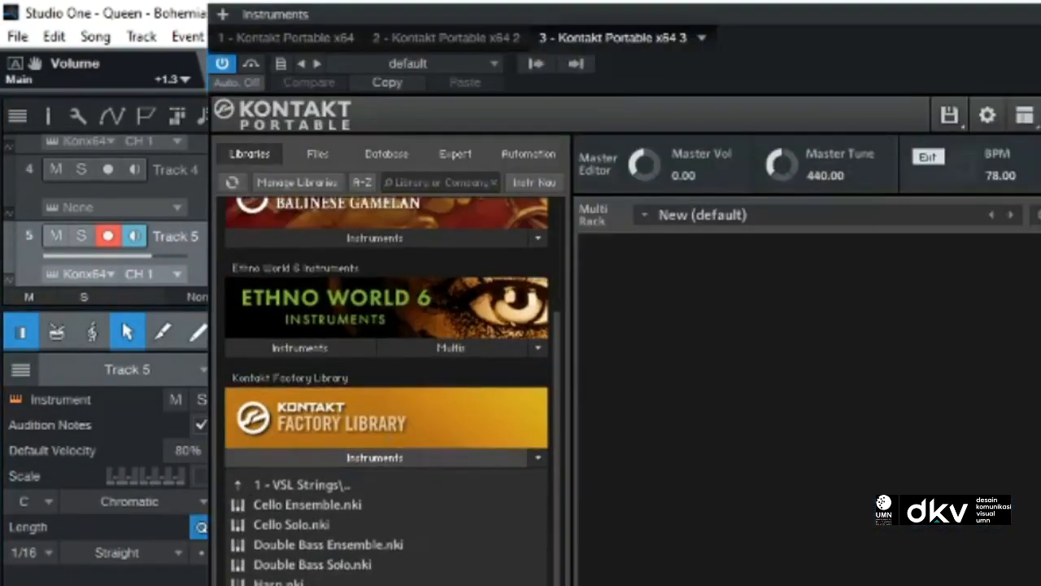
double_click(278, 582)
key("Escape")
Step: Close the note editor and rename Track 5 to "Harp"
scroll(304, 530, "down", 5)
key("F2")
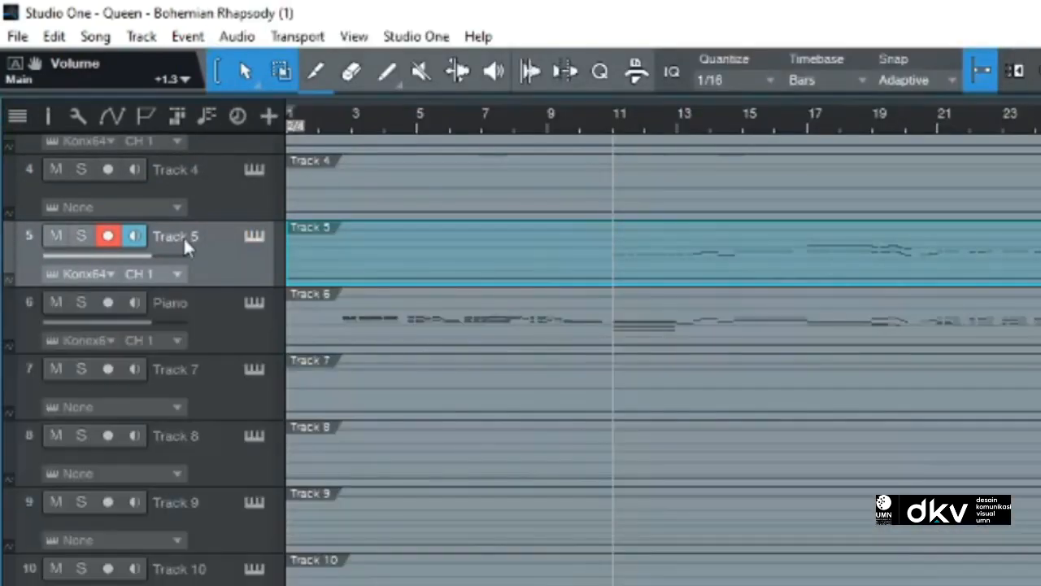
double_click(175, 236)
type("Harp")
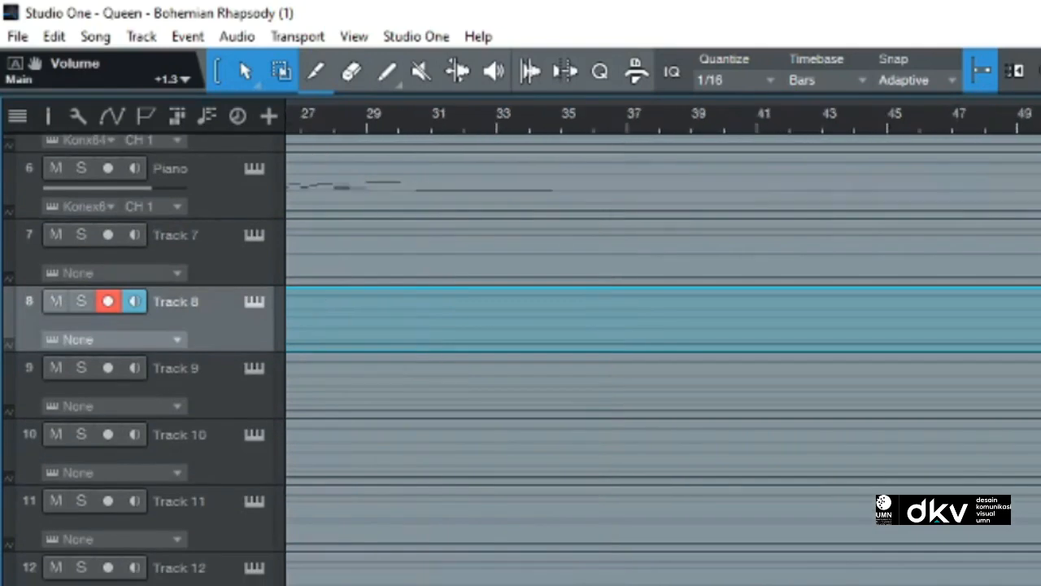
Step: Assign a new Kontakt Portable x64 instance to Track 1 and load Brass Ensemble from the VSL Brass folder
scroll(353, 465, "right", 5)
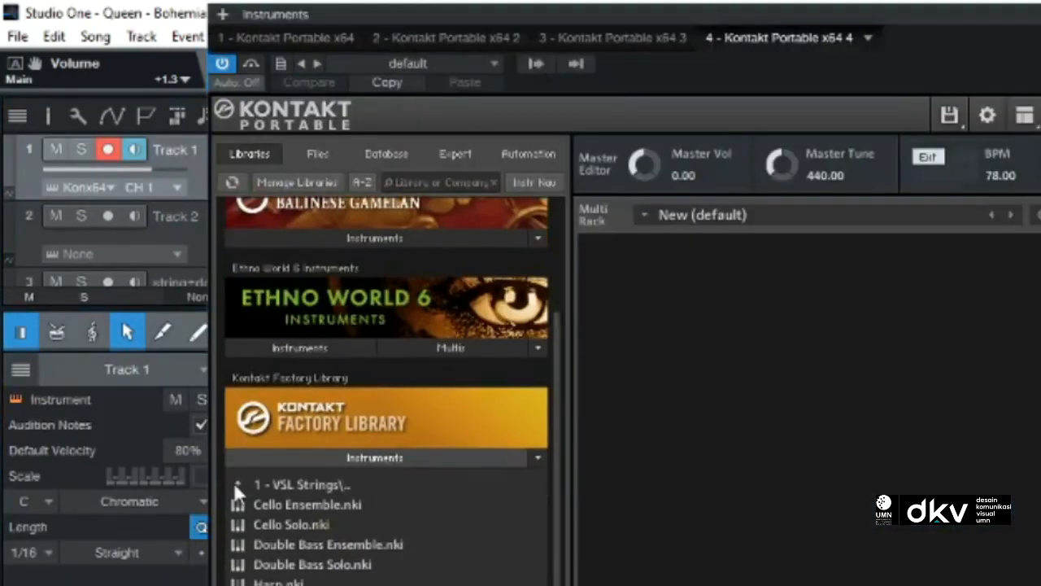
double_click(234, 481)
double_click(290, 497)
double_click(291, 504)
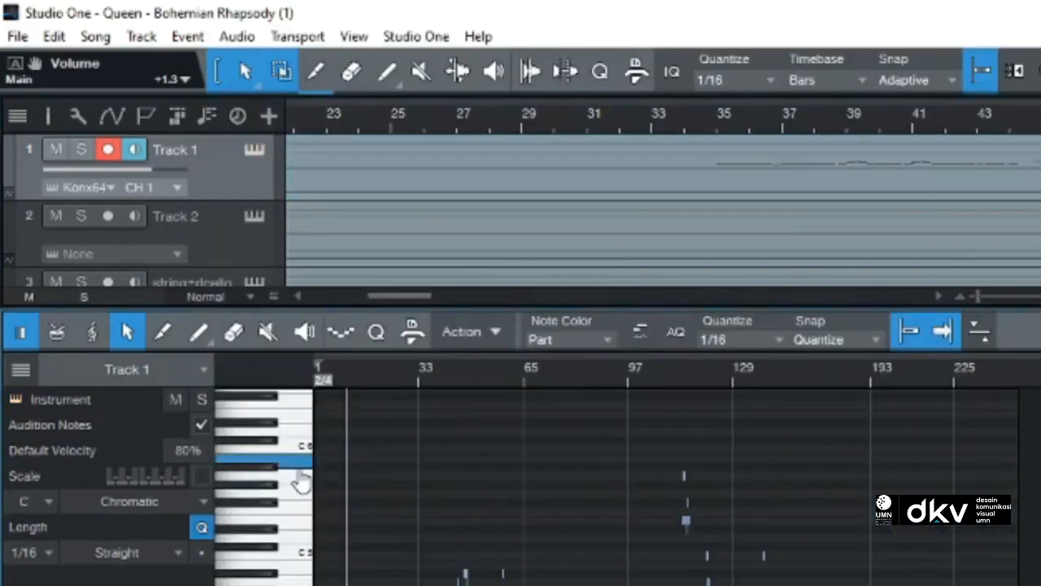
Step: Rename Track 1 to "Bras+" and check its lower notes against the loaded instrument
scroll(301, 494, "down", 4)
scroll(303, 495, "up", 4)
double_click(184, 148)
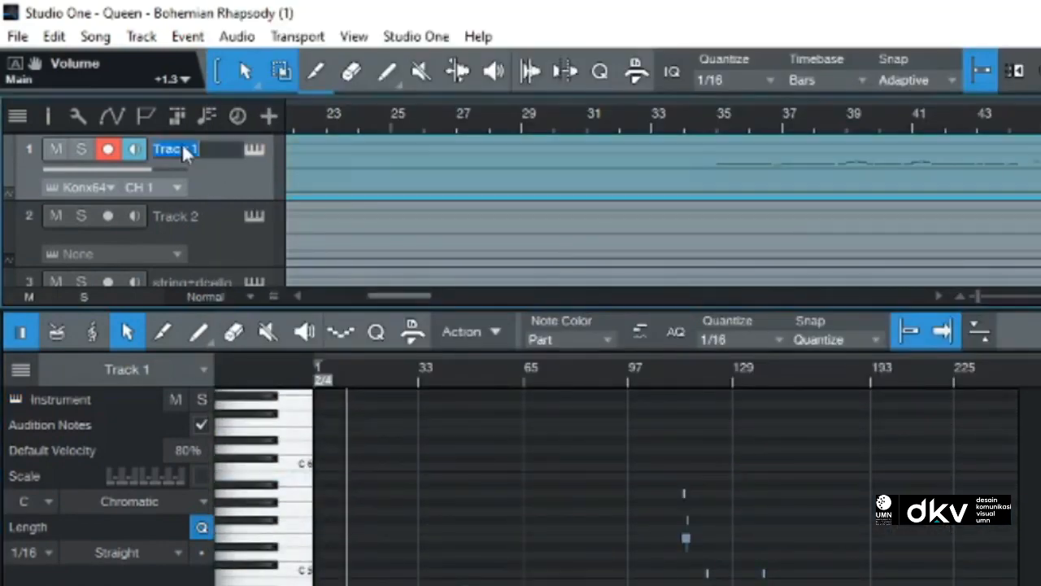
key("Return")
left_click(255, 149)
scroll(387, 390, "down", 4)
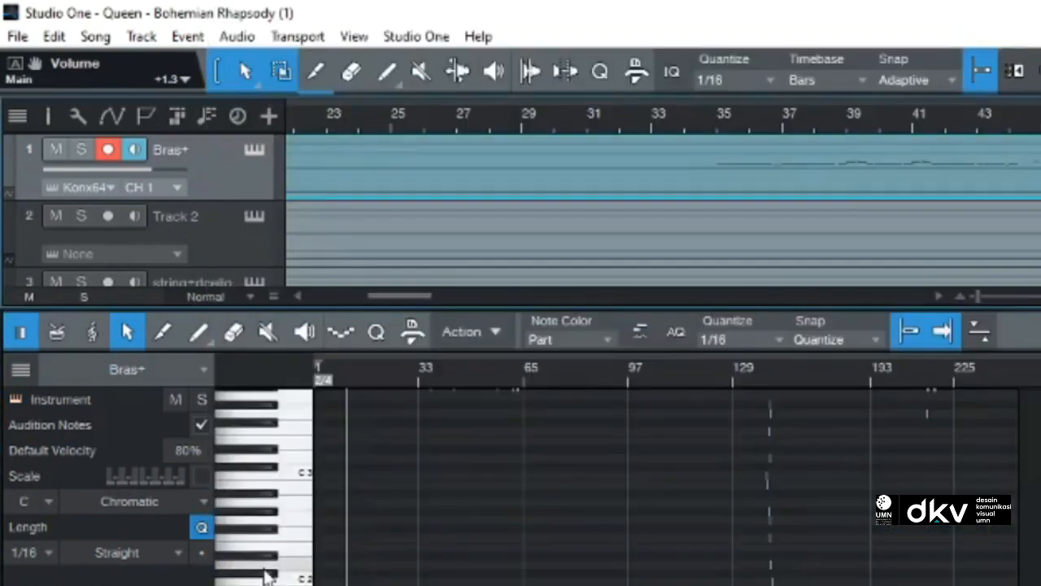
Step: Show Track 2's notes across the whole song, assign it a new Kontakt Portable x64 instance, and browse the VSL Woodwinds folder
left_click(409, 205)
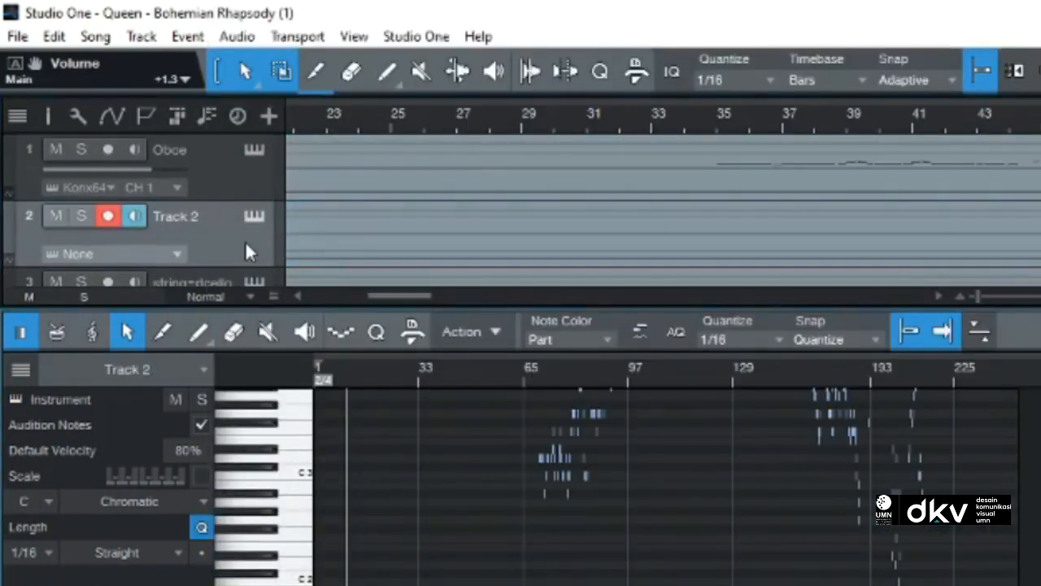
left_click_drag(978, 296, 968, 296)
left_click(511, 119)
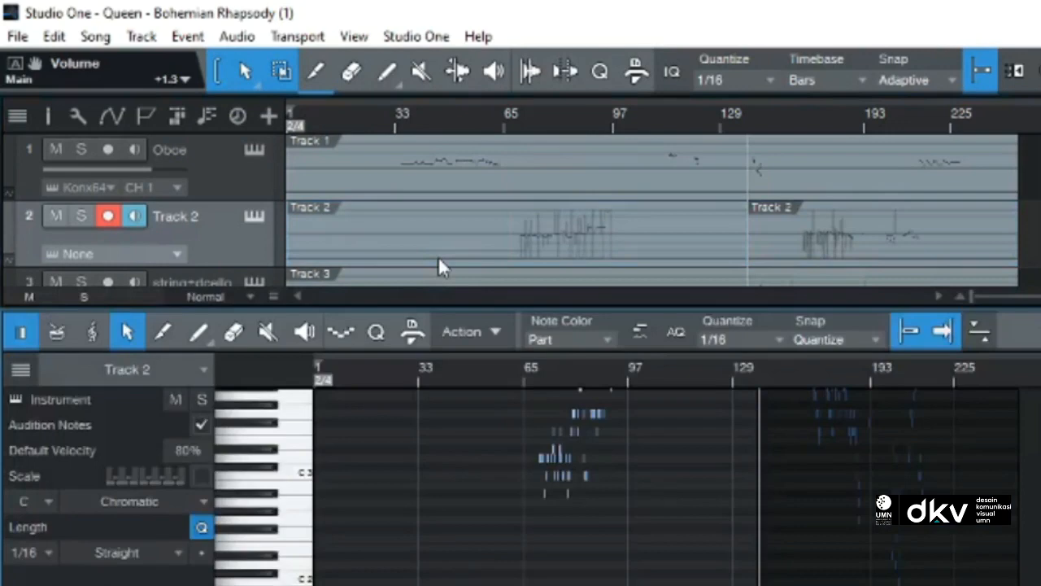
scroll(298, 488, "up", 5)
left_click_drag(257, 215, 396, 242)
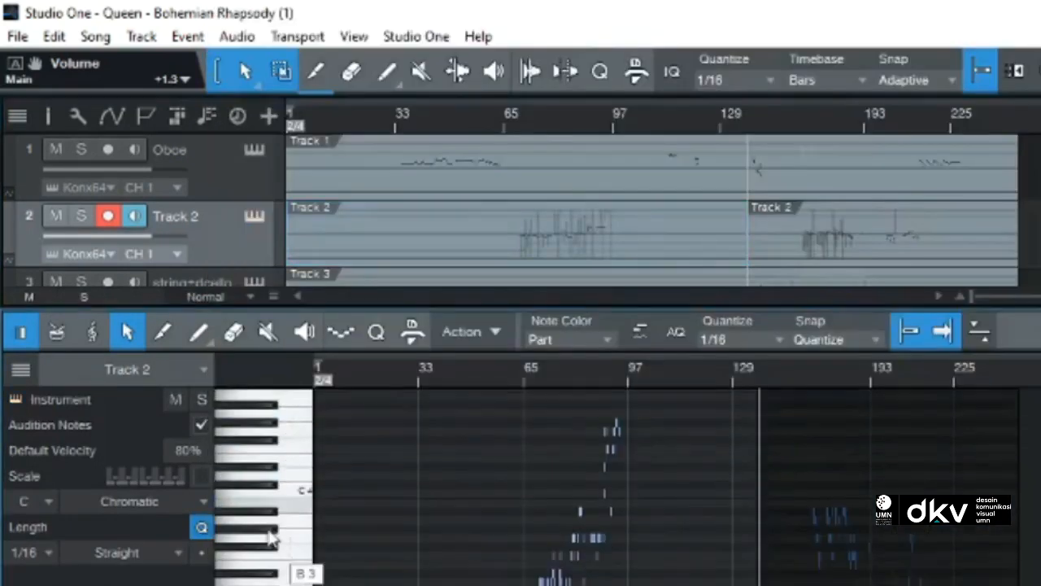
scroll(301, 540, "down", 3)
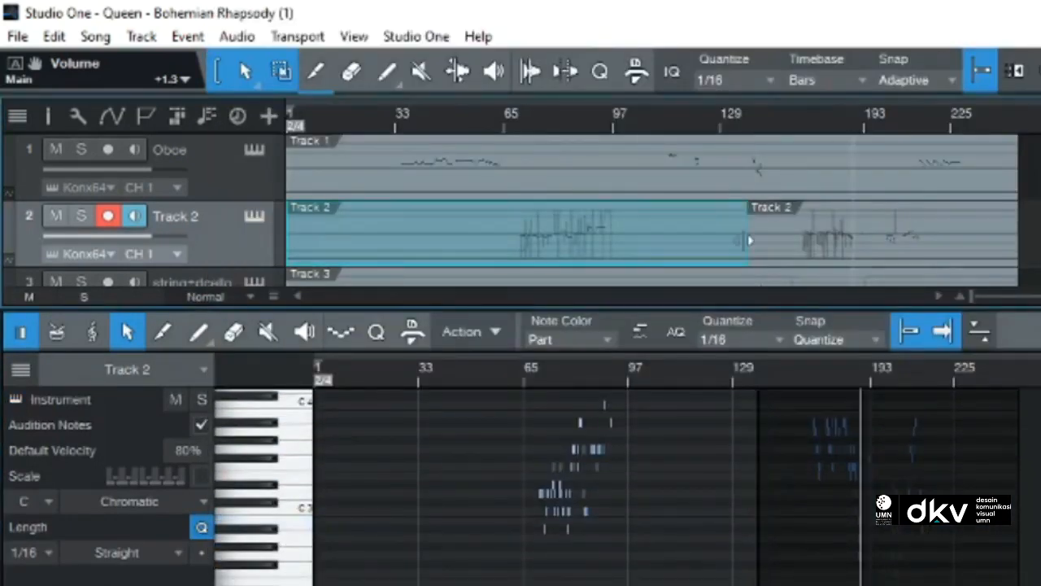
Step: Rename Track 2 to "flute"
scroll(667, 488, "down", 2)
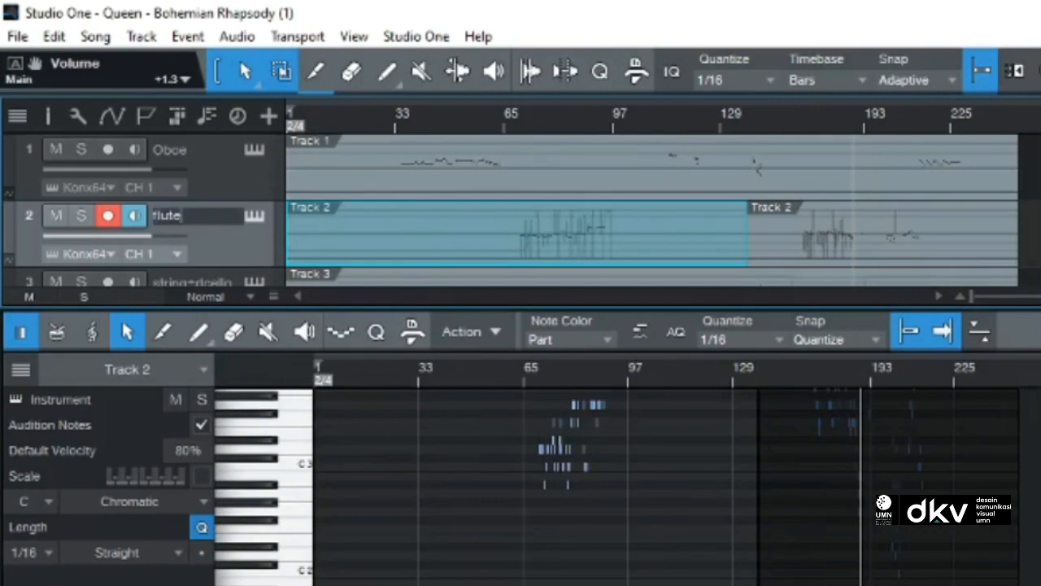
key("Return")
scroll(240, 220, "down", 3)
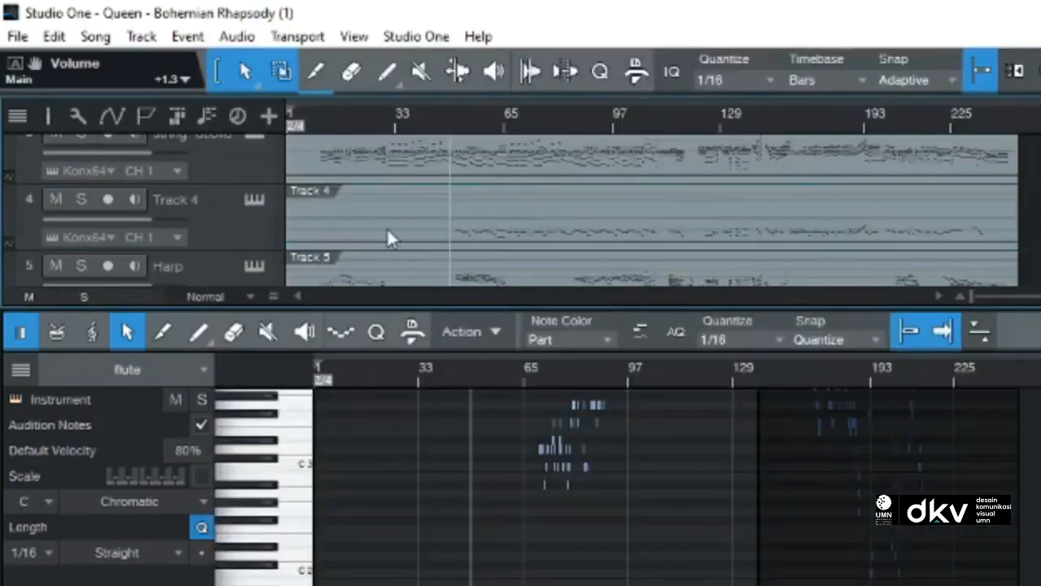
Step: Show Track 4's notes in the note editor and open its Kontakt Portable instance
left_click(387, 231)
scroll(301, 427, "down", 5)
left_click(254, 201)
scroll(387, 423, "down", 2)
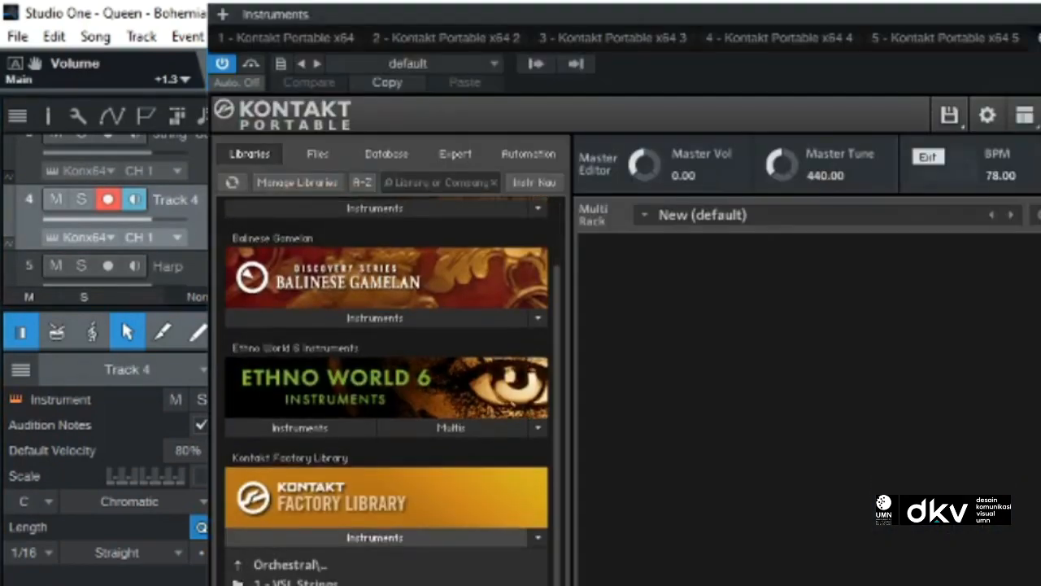
Step: Load an instrument from the Kontakt Factory Library for Track 4 and rename the track to match it
double_click(238, 565)
scroll(258, 573, "down", 1)
double_click(264, 583)
double_click(260, 580)
scroll(255, 563, "down", 5)
double_click(399, 576)
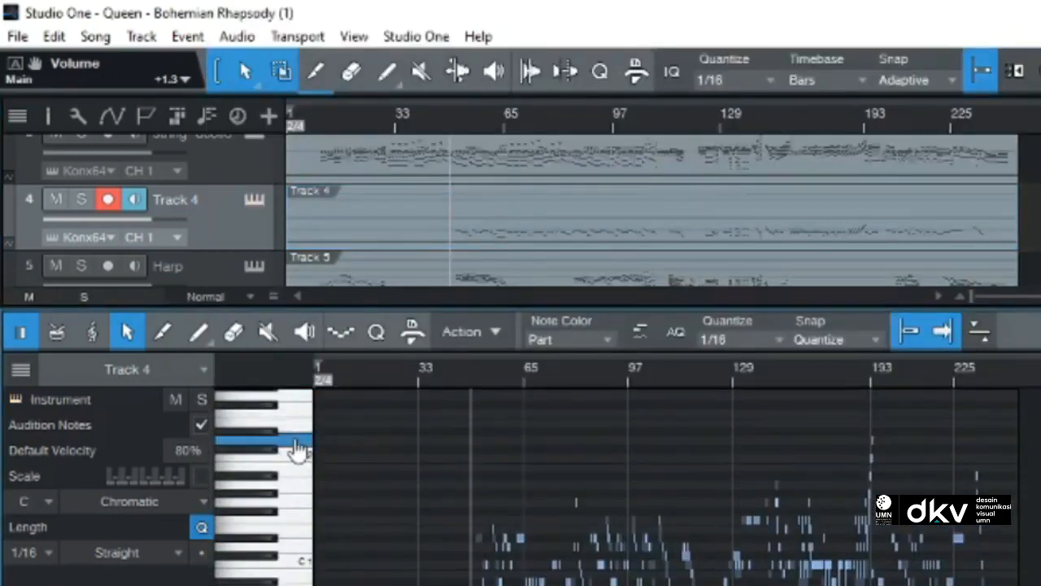
double_click(175, 200)
type("p")
Step: Show Track 13's notes in the note editor
left_click(218, 265)
scroll(240, 220, "down", 3)
scroll(240, 219, "up", 1)
scroll(240, 219, "down", 2)
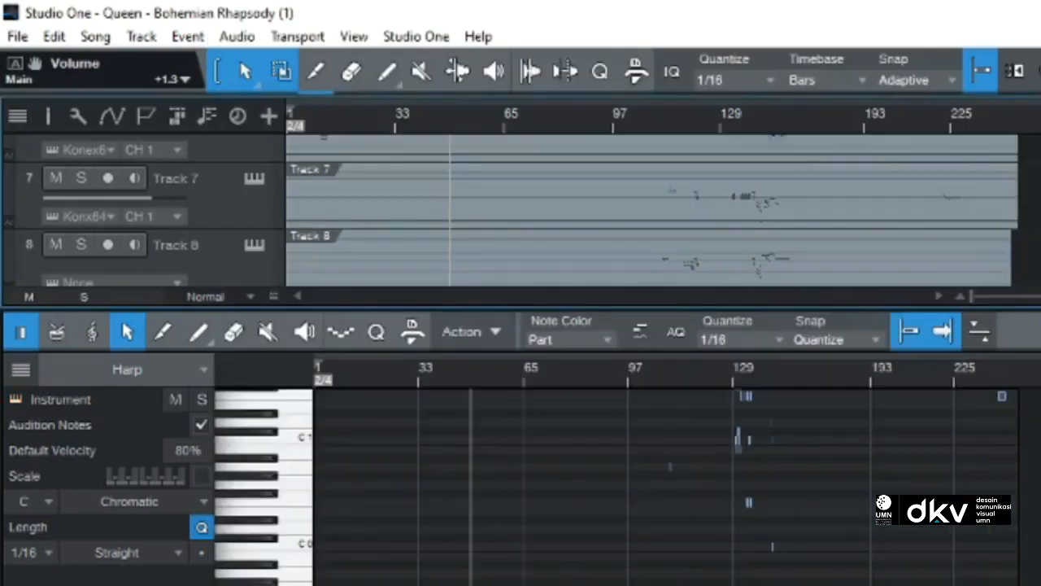
left_click_drag(1040, 325, 765, 195)
scroll(812, 149, "down", 2)
left_click_drag(1040, 325, 733, 212)
scroll(813, 244, "down", 2)
scroll(547, 160, "down", 2)
left_click(680, 232)
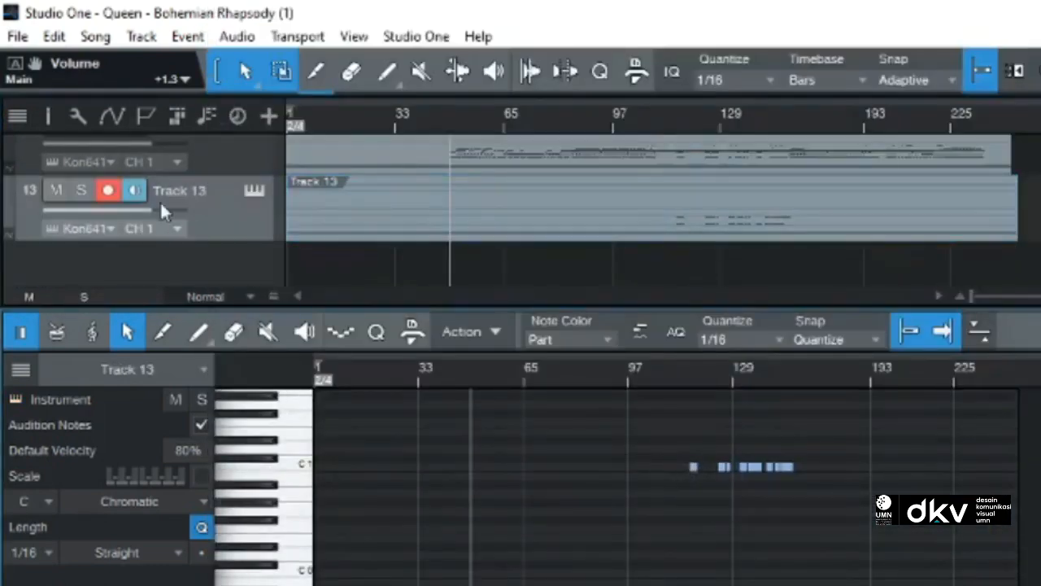
Step: Try the Drifting Apart synth and another Kontakt Factory Library instrument on Track 13, auditioning low notes
left_click(52, 229)
scroll(325, 521, "down", 2)
double_click(301, 583)
double_click(241, 319)
left_click(241, 434)
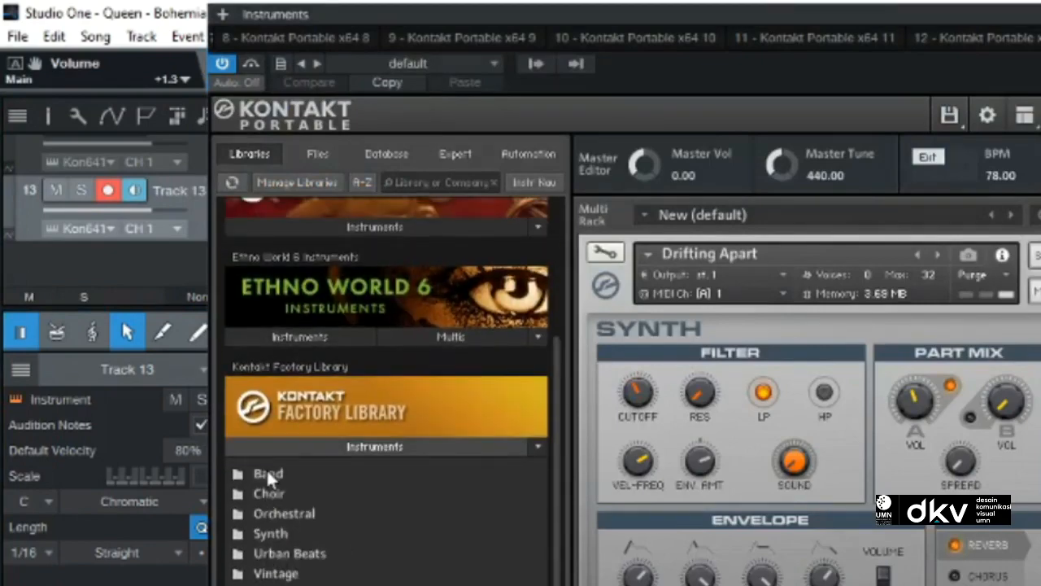
double_click(277, 585)
double_click(297, 549)
double_click(284, 574)
scroll(999, 451, "down", 4)
scroll(998, 449, "up", 3)
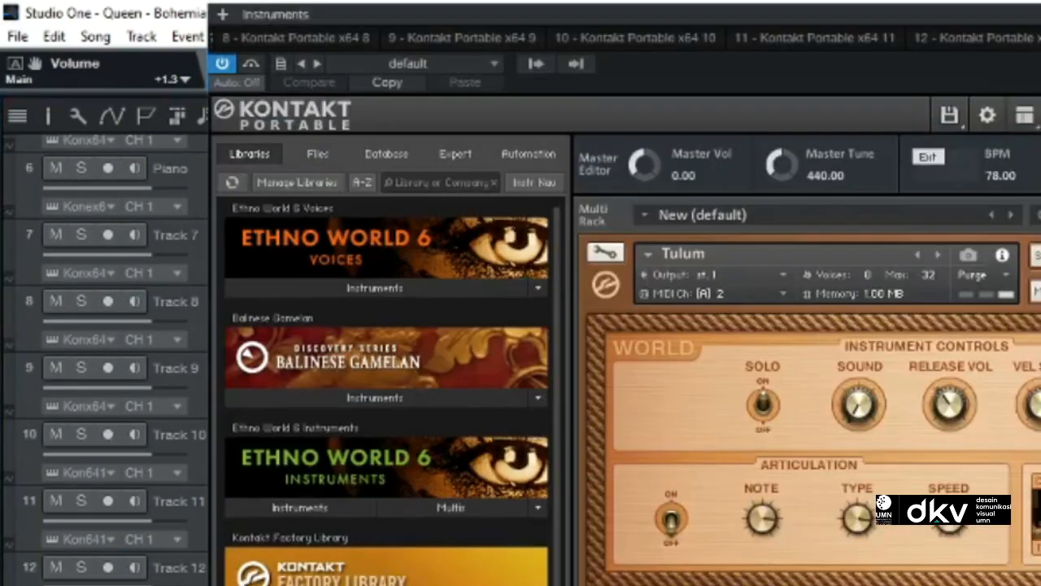
scroll(386, 366, "down", 3)
left_click(239, 545)
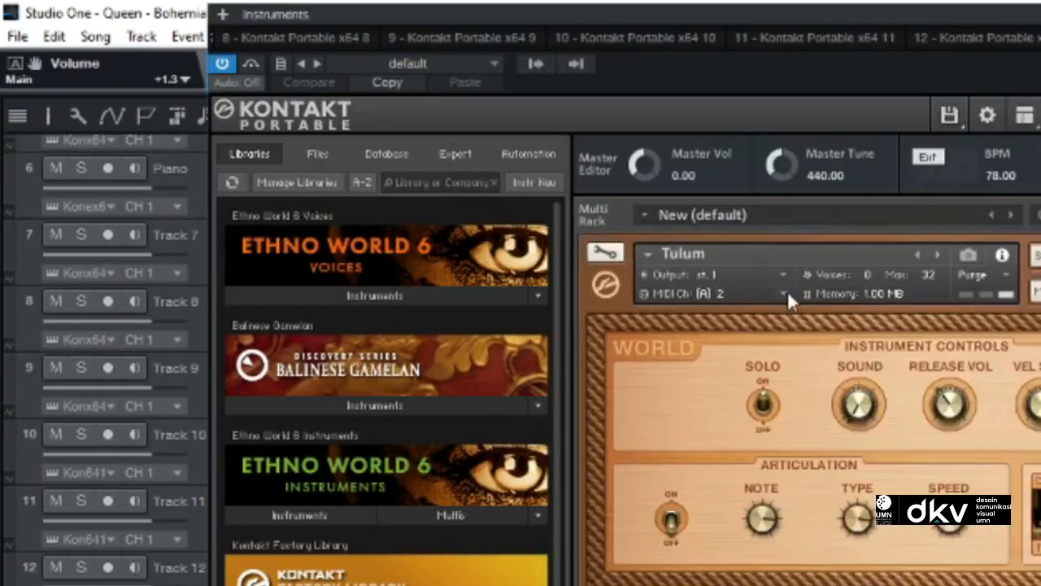
Step: Try the Tulum instrument on Track 13 and play the song from the track's first notes
left_click(785, 293)
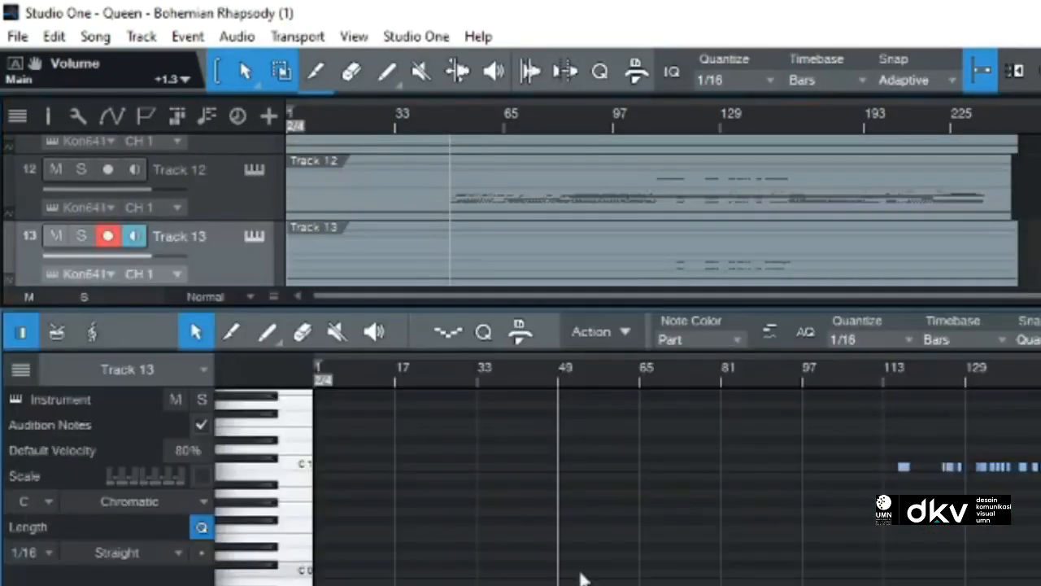
left_click(880, 371)
key("space")
key("space")
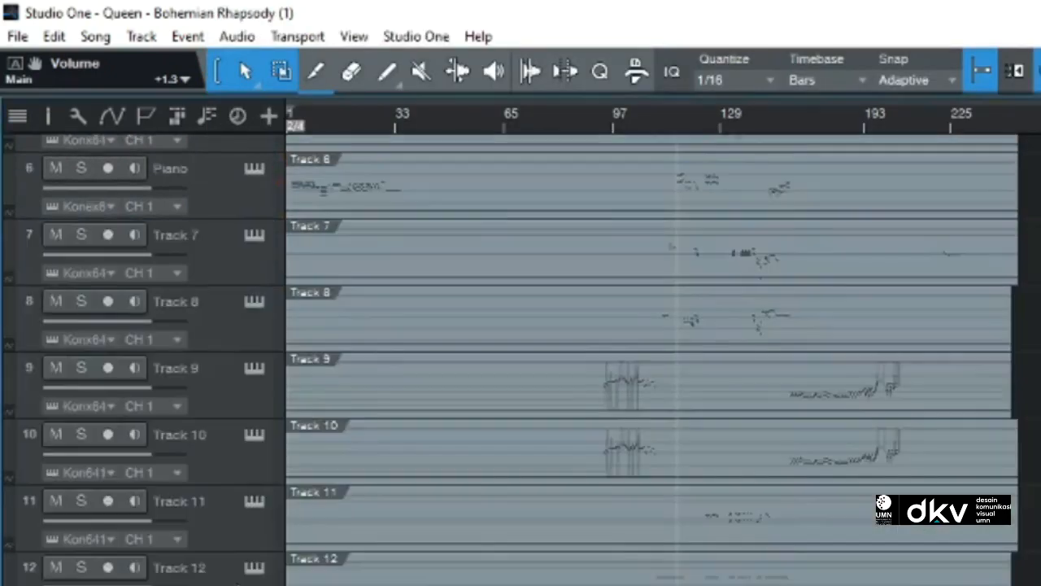
Step: Load woodwinds including English Horn from the VSL Woodwinds folder on Track 13 and rename the track "french+c basson"
left_click(255, 500)
double_click(237, 565)
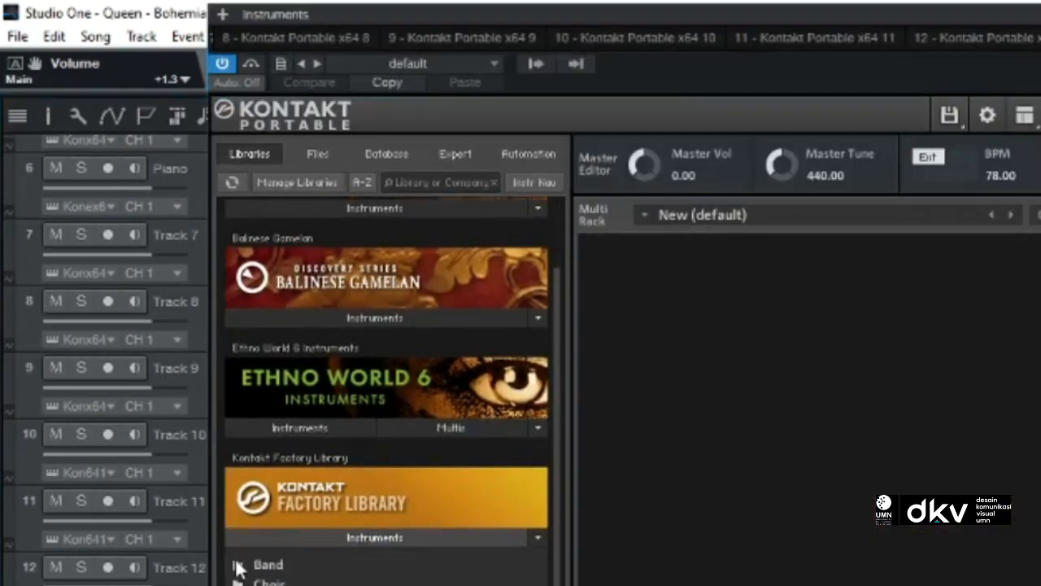
double_click(277, 583)
scroll(291, 545, "down", 4)
double_click(291, 541)
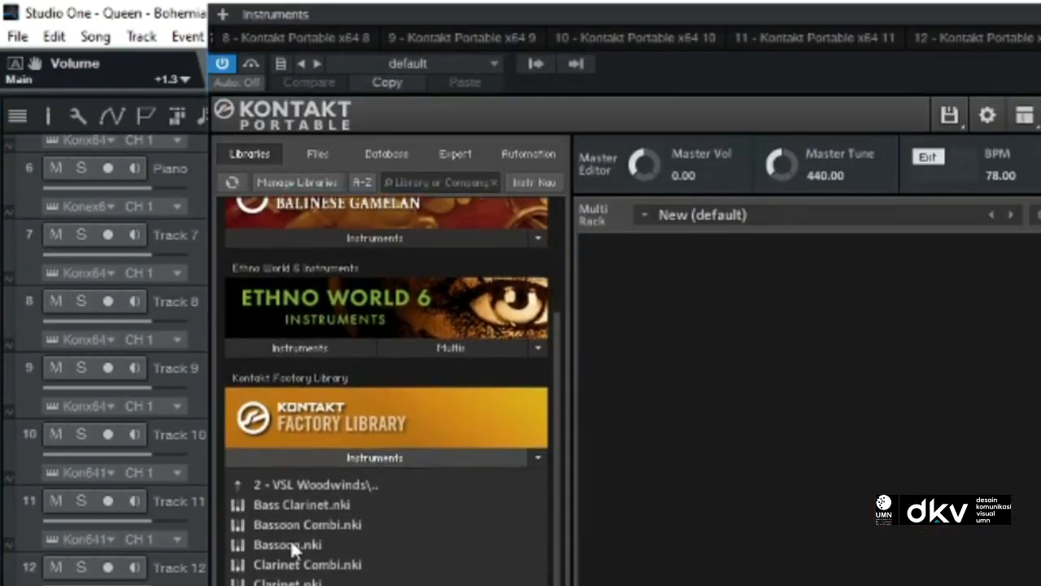
double_click(290, 544)
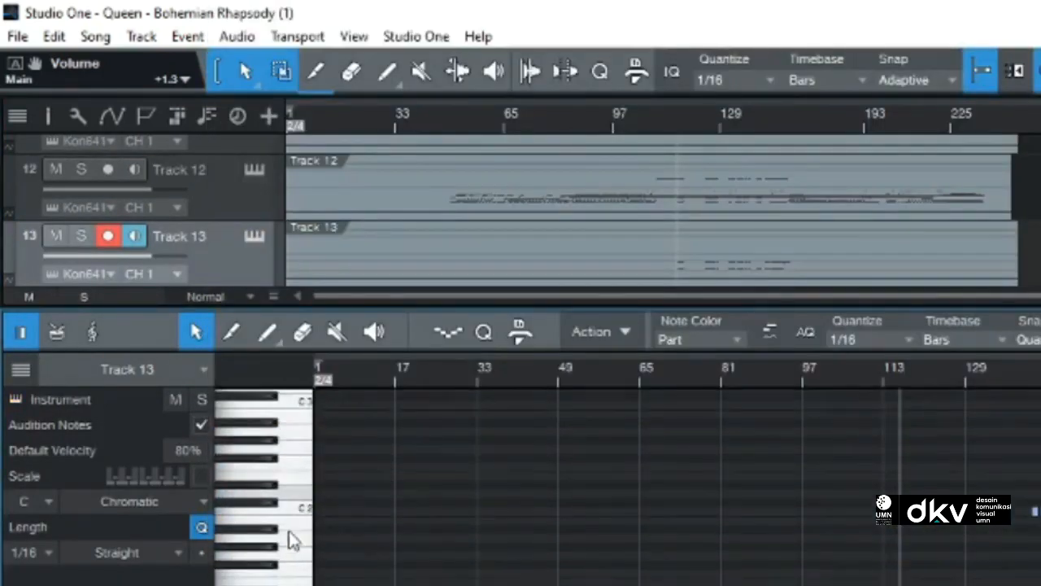
left_click(285, 545)
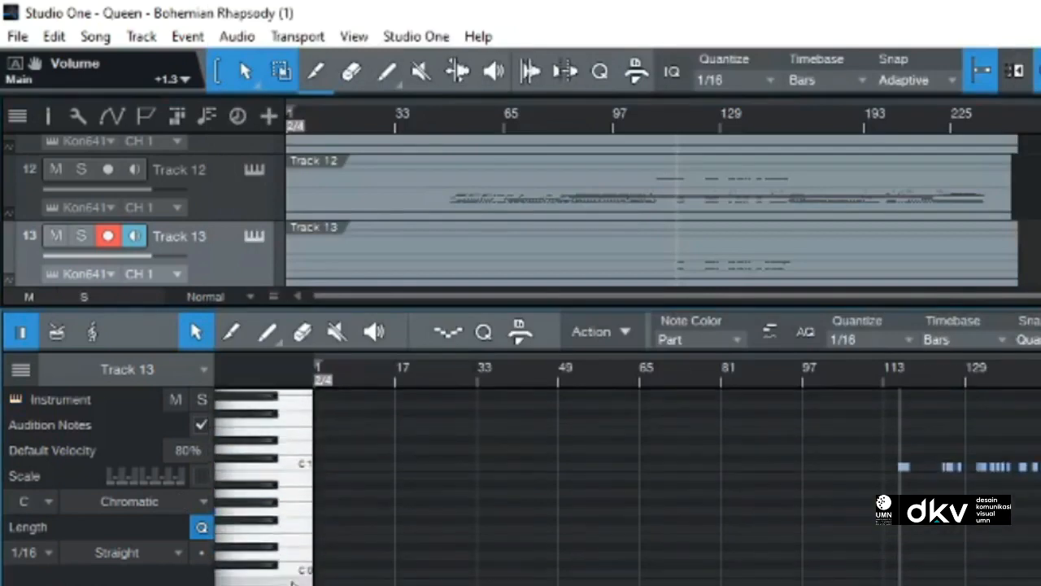
scroll(280, 483, "up", 2)
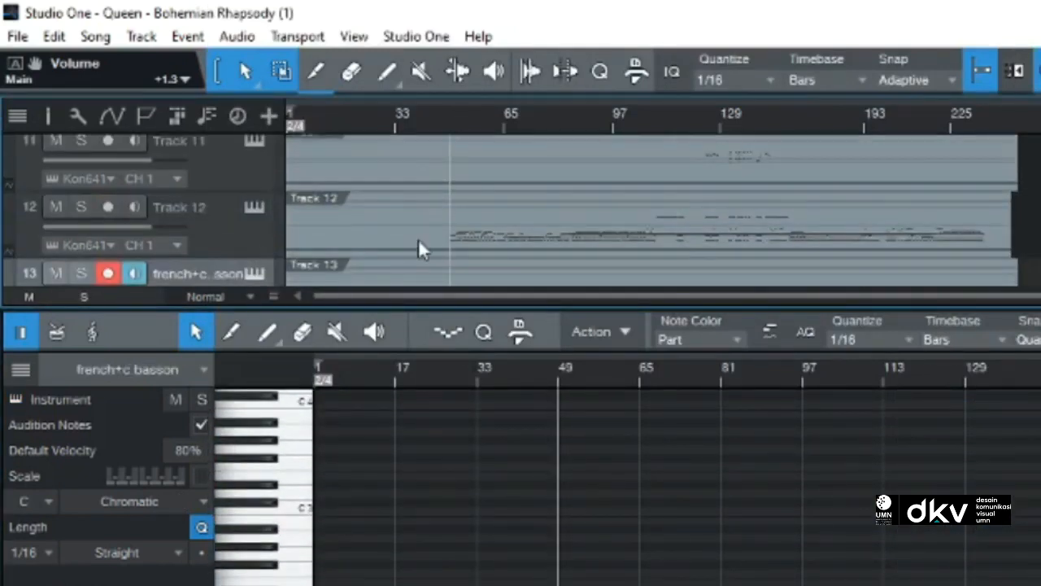
Step: Show Track 12's notes and load Cello Ensemble from the VSL Strings folder for it
left_click(419, 238)
scroll(279, 483, "down", 5)
scroll(627, 488, "down", 3)
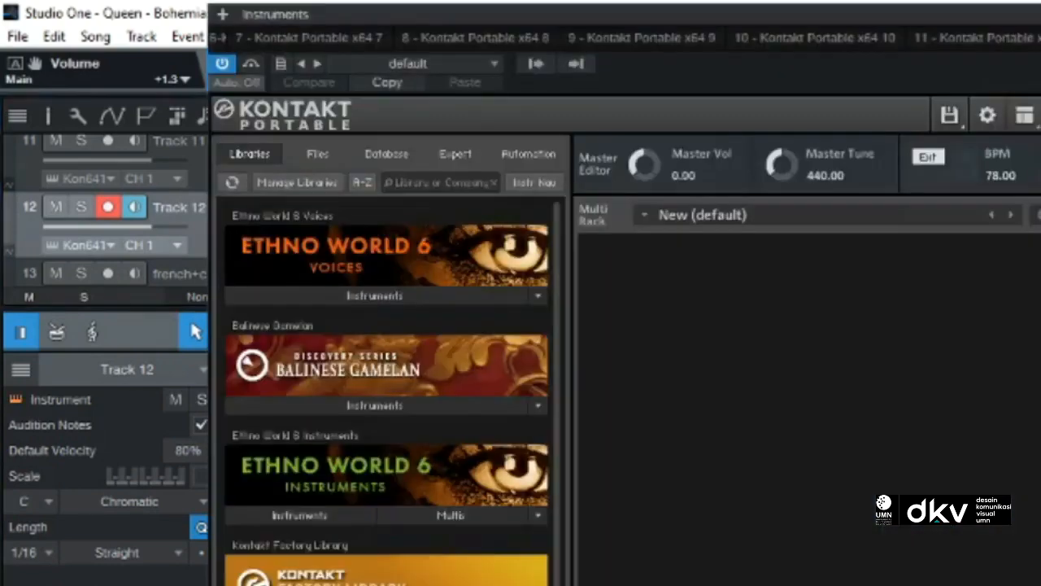
scroll(266, 482, "down", 5)
double_click(313, 505)
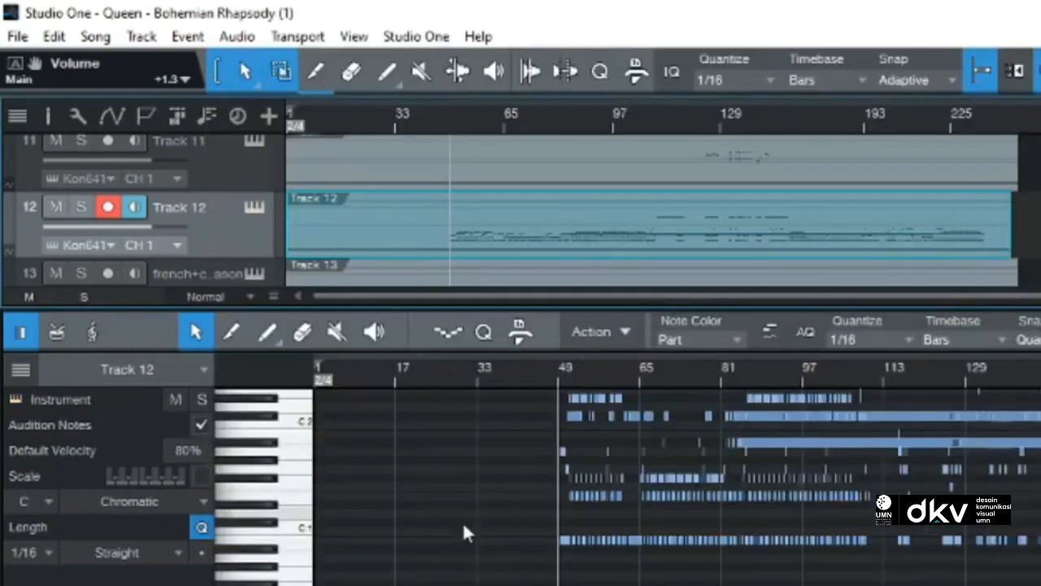
left_click(299, 564)
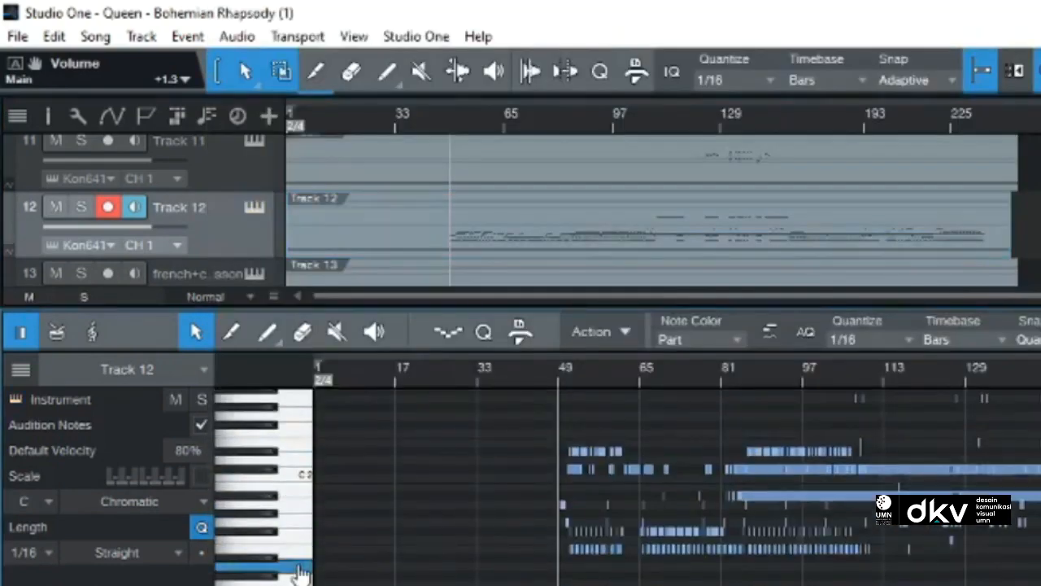
Step: Set Cello Ensemble's MIDI channel to omni and give Track 12 a name beginning with "viola+"
left_click(255, 210)
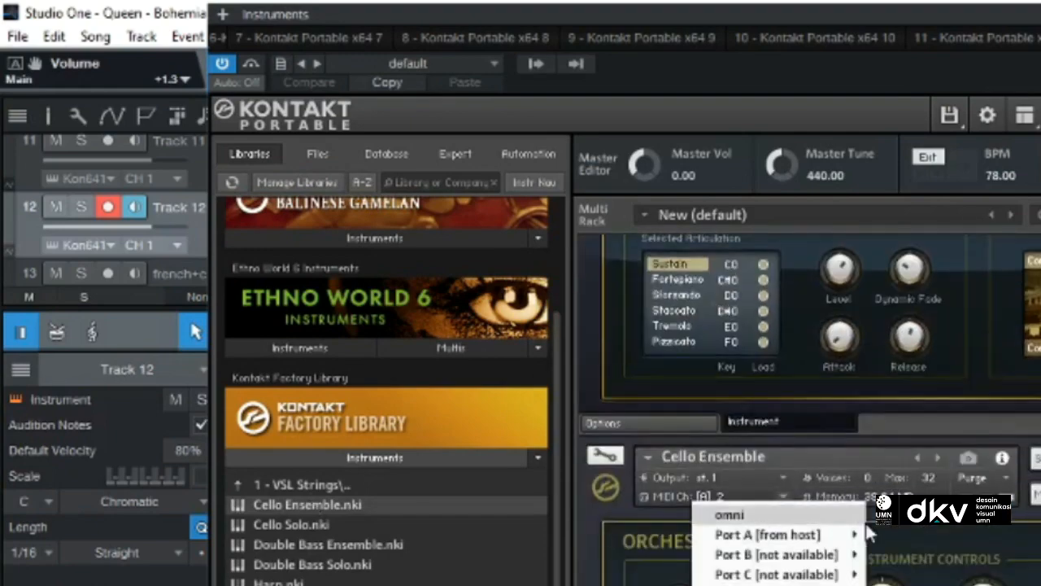
left_click(302, 416)
double_click(180, 207)
type("c")
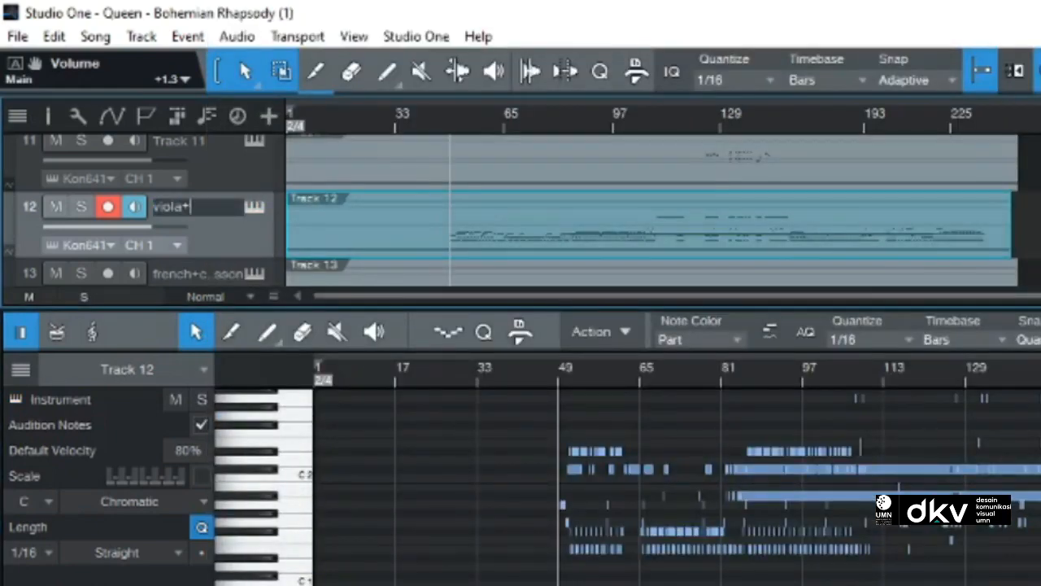
key("Return")
Step: Show Track 11's notes, load a choir instrument in its Kontakt instance, and audition a note
scroll(228, 244, "up", 2)
left_click(707, 115)
double_click(710, 220)
scroll(618, 472, "up", 5)
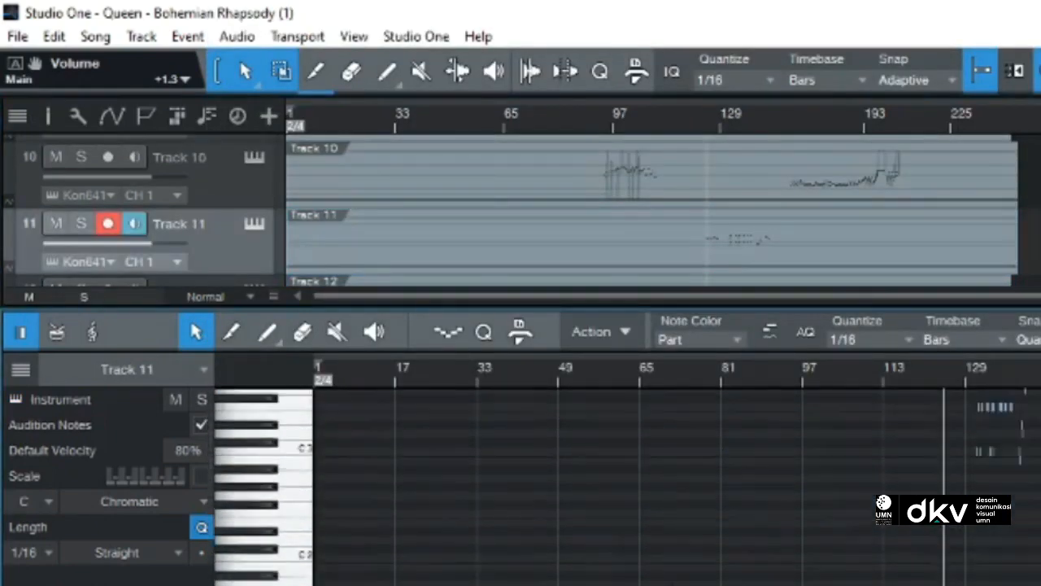
left_click(255, 225)
scroll(326, 480, "down", 5)
double_click(263, 484)
double_click(265, 503)
double_click(283, 581)
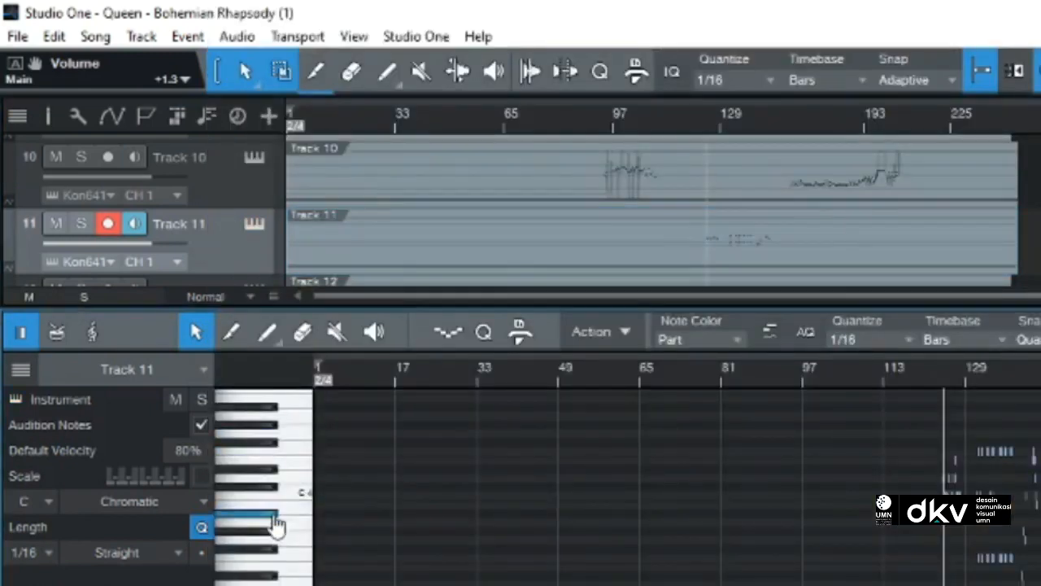
left_click(274, 520)
left_click(277, 444)
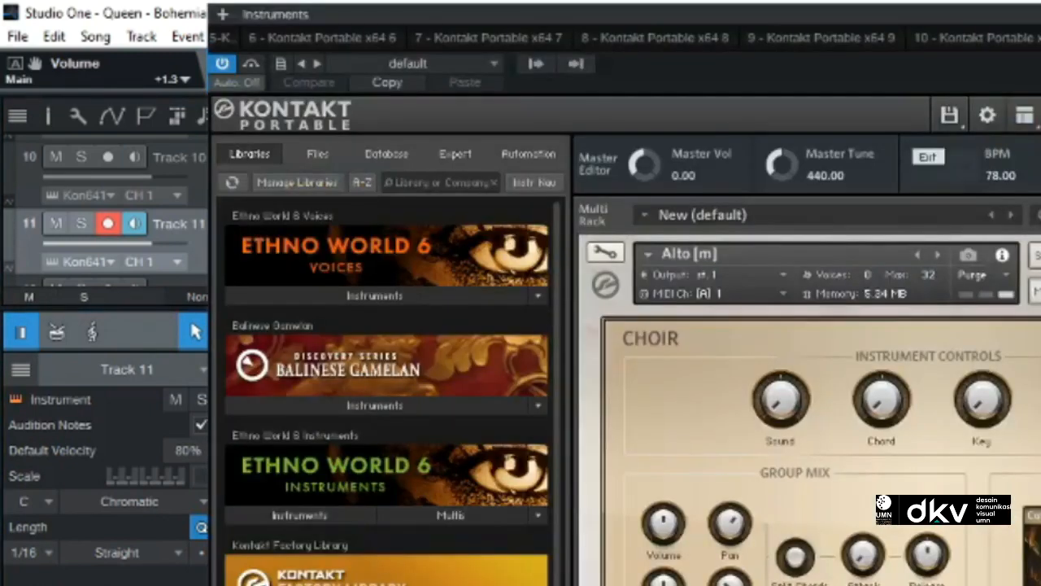
Step: Rename Track 11 to "choir"
scroll(386, 391, "down", 3)
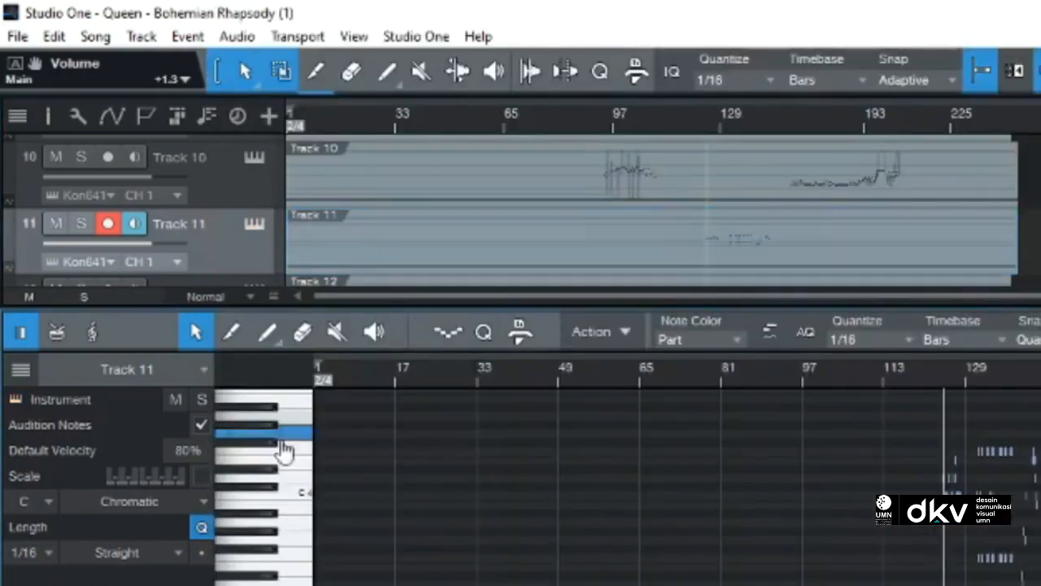
double_click(179, 223)
type("choir")
Step: Show Track 10's notes, move the playhead to bar 97, and load Solo Full from the String Melody II folder
left_click(519, 183)
scroll(519, 211, "up", 3)
scroll(521, 208, "down", 3)
left_click(620, 119)
scroll(579, 563, "up", 1)
left_click(254, 157)
left_click(305, 584)
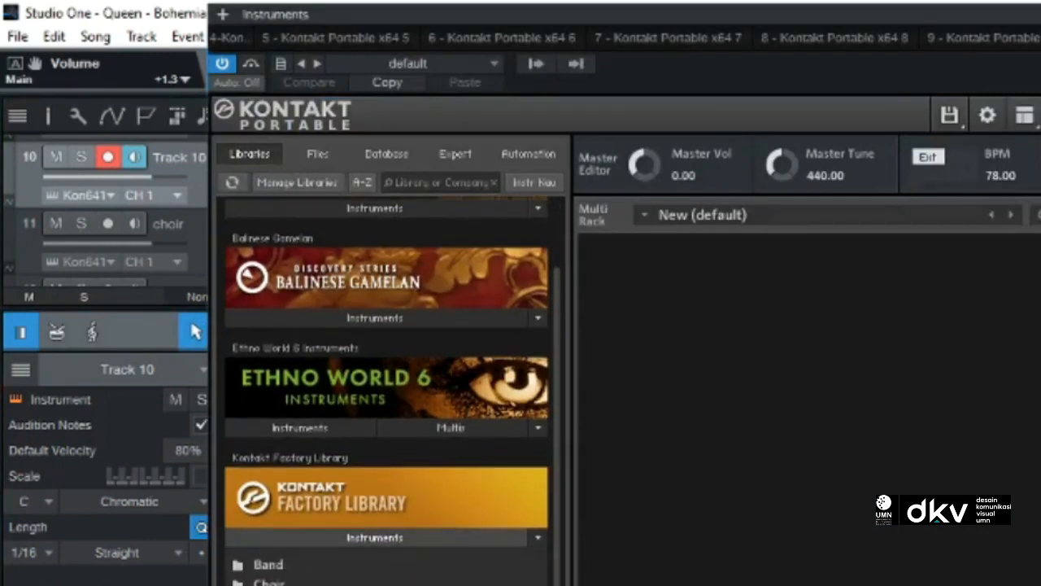
double_click(282, 584)
double_click(240, 547)
scroll(387, 390, "down", 3)
scroll(386, 391, "up", 2)
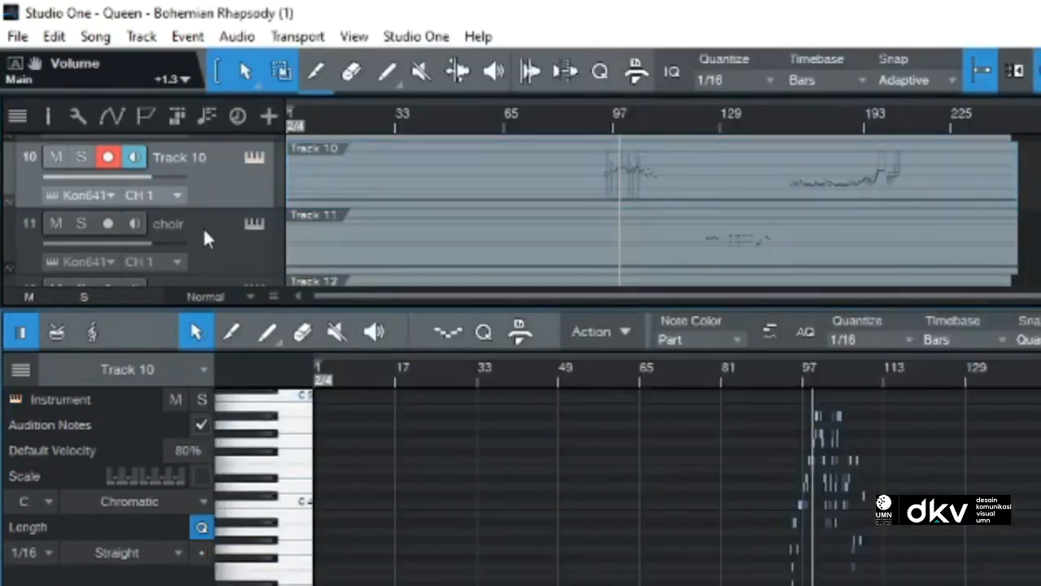
Step: Rename Track 10 to "solo_vintage"
scroll(199, 220, "up", 1)
double_click(179, 173)
type("solo_vintage")
key("Return")
Step: Open Track 9's Kontakt instance and load Jazz Guitar from the Electone Organ folder
scroll(218, 206, "up", 1)
left_click(255, 172)
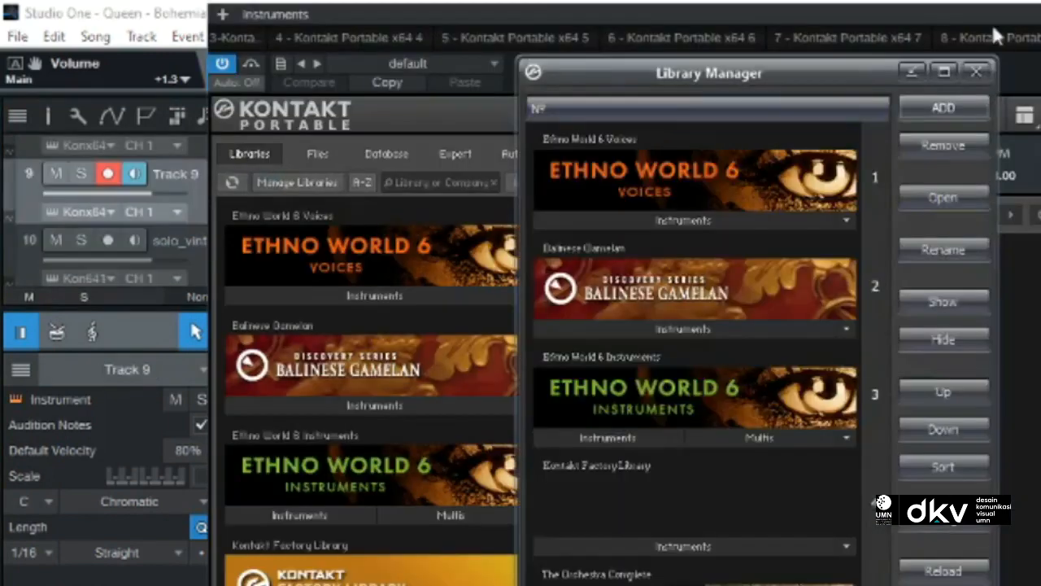
left_click(258, 175)
left_click(255, 173)
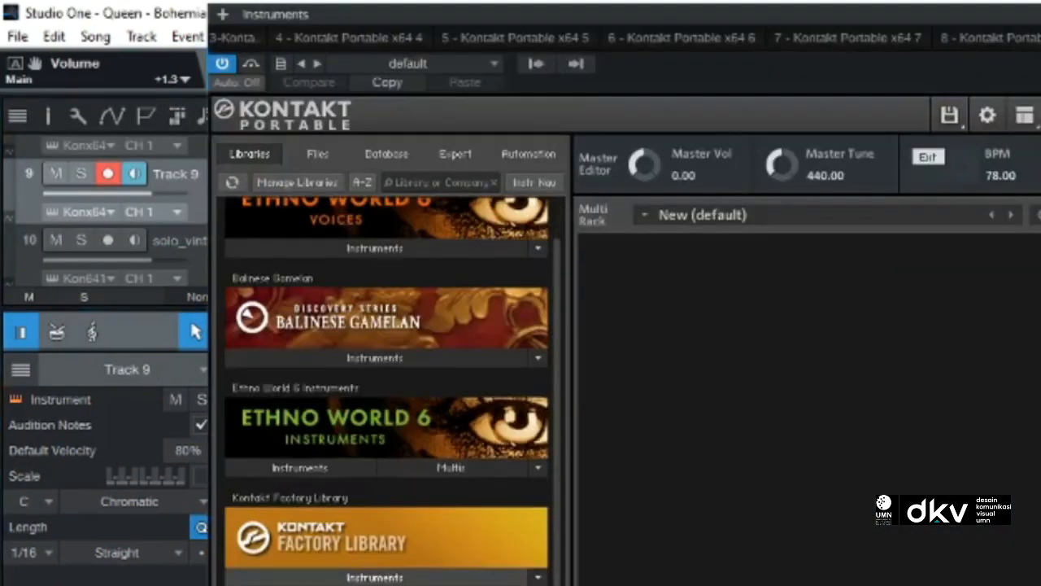
left_click(374, 577)
scroll(325, 521, "down", 9)
double_click(285, 525)
scroll(296, 514, "down", 1)
double_click(281, 485)
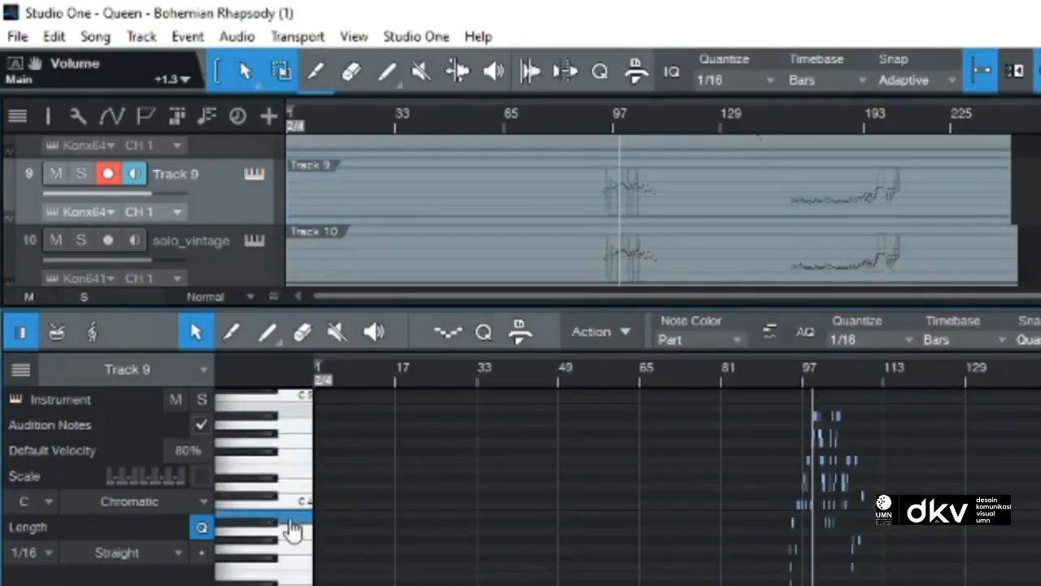
Step: Rename Track 9 to "jazz guitar"
double_click(178, 174)
type("jazz guitar")
key("Return")
Step: Load Choir Morph [a-e-i-o-u] from the Vowel Morphs folder for Track 8 and compare it with the track's notes
scroll(163, 211, "up", 2)
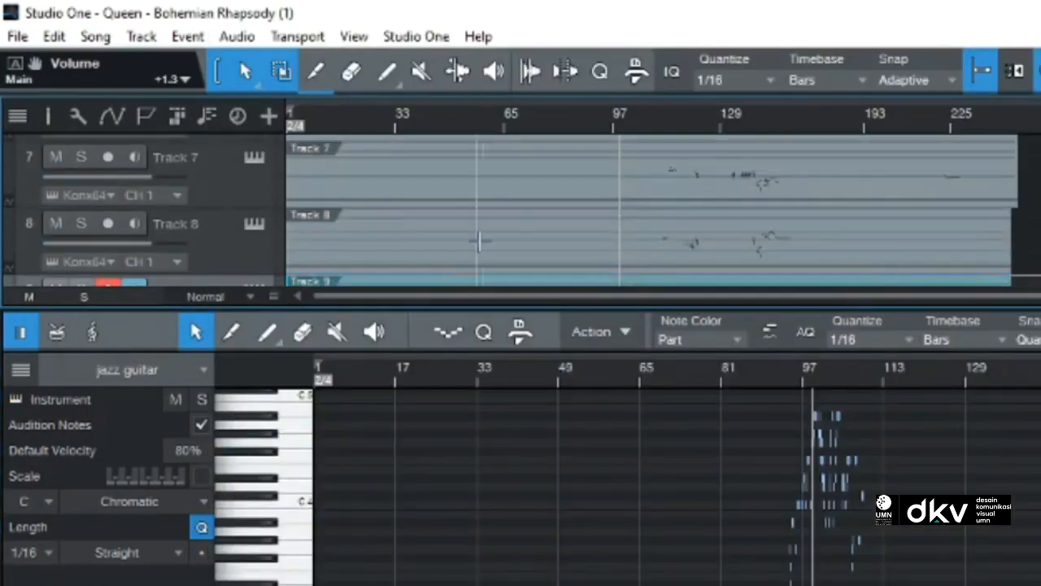
left_click(255, 236)
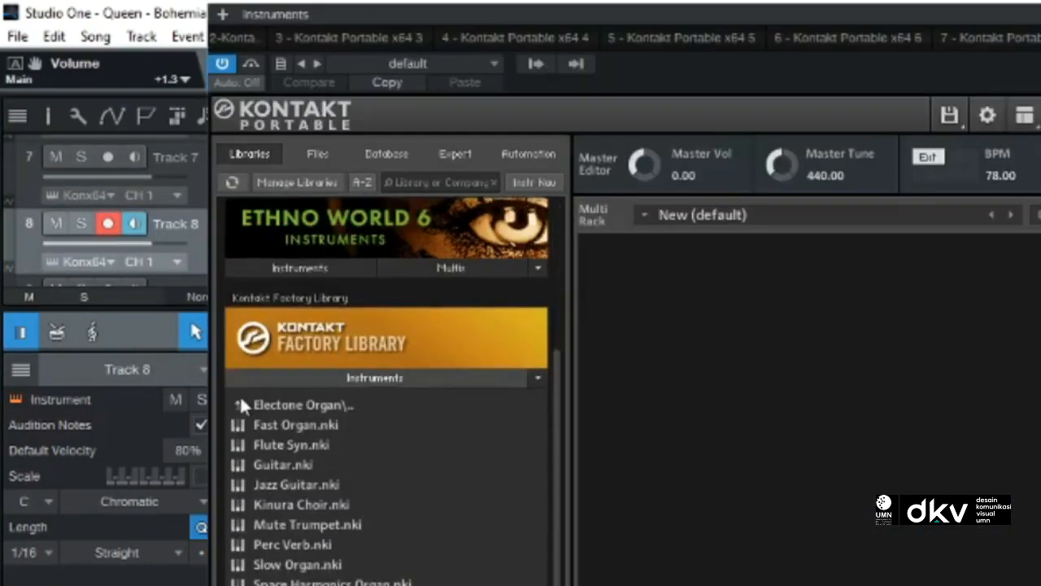
double_click(241, 402)
double_click(240, 402)
double_click(264, 494)
double_click(264, 494)
double_click(308, 514)
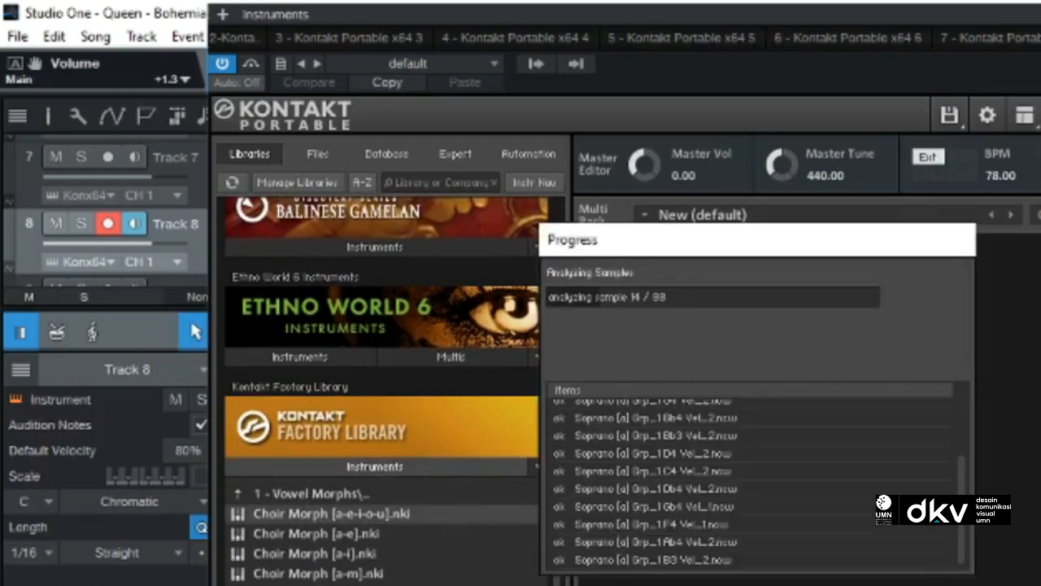
scroll(293, 537, "up", 5)
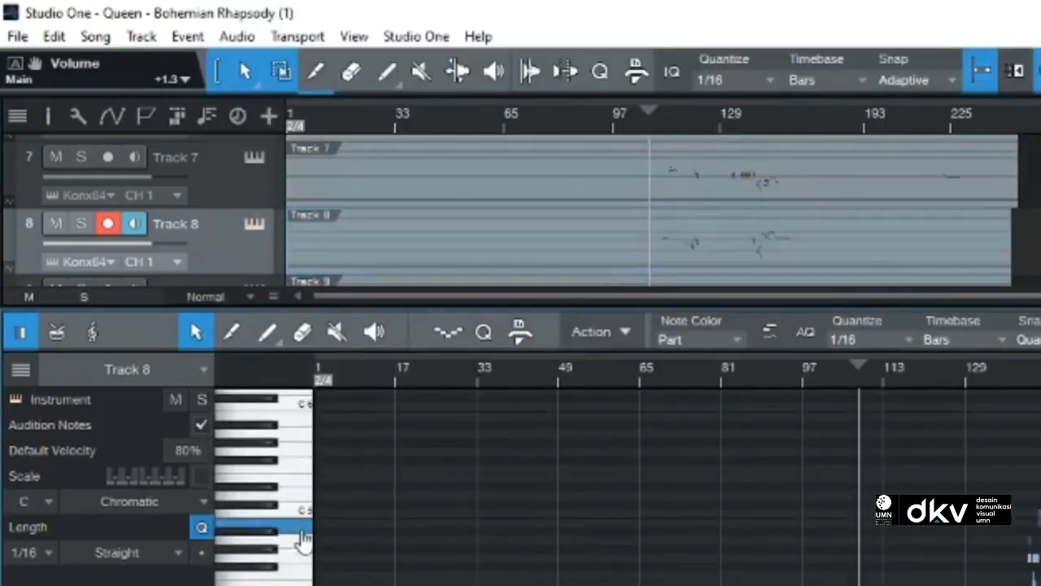
scroll(187, 179, "down", 1)
Step: Rename Track 8 to "choir 2"
double_click(187, 174)
type("choir 2")
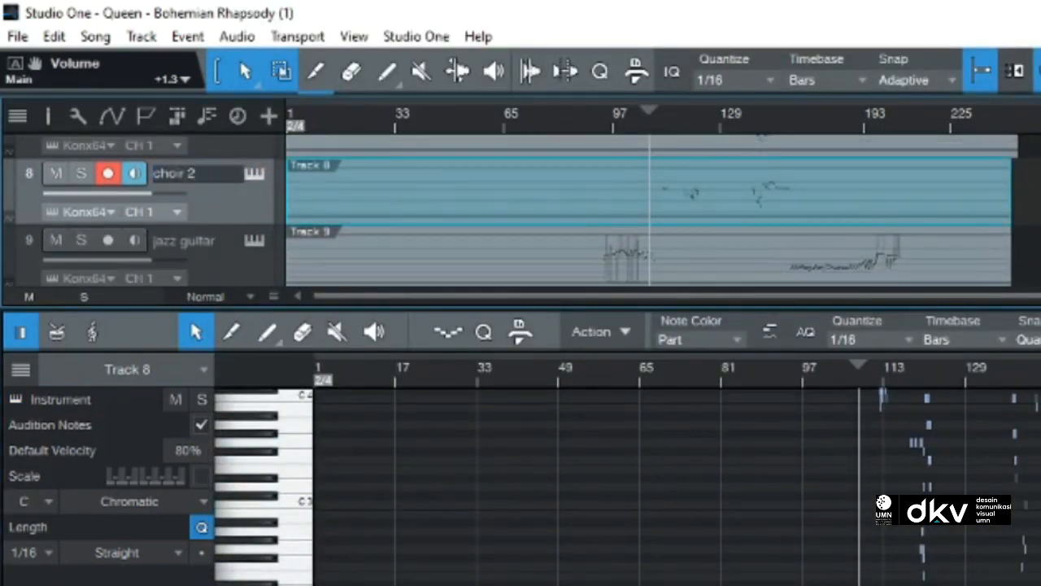
key("Return")
Step: Show Track 7's notes and load an instrument from the Kontakt Factory Library for it
scroll(668, 255, "up", 2)
left_click(667, 255)
scroll(862, 558, "down", 3)
scroll(863, 560, "down", 1)
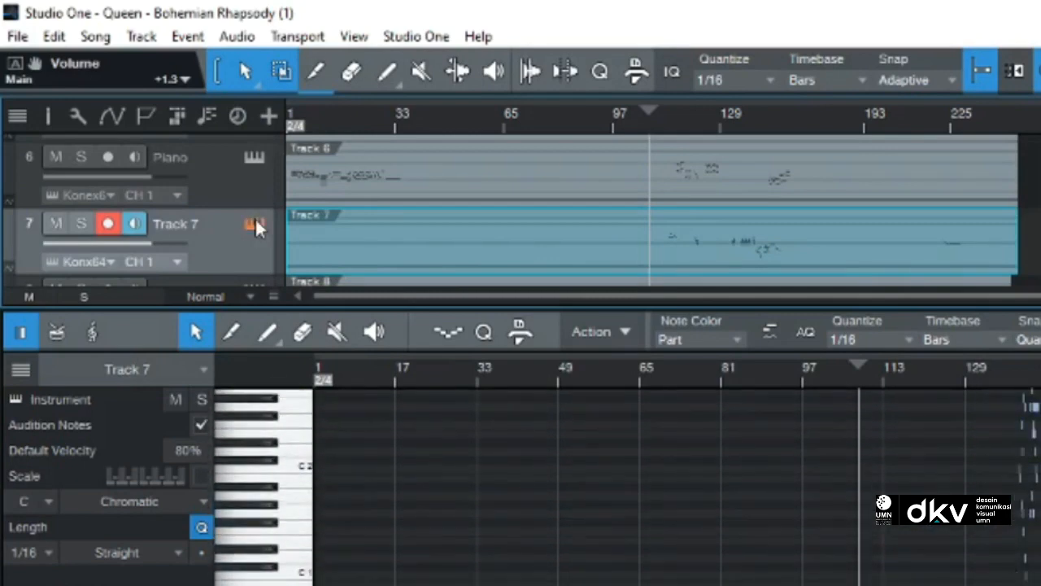
left_click(255, 224)
scroll(386, 489, "down", 2)
double_click(272, 562)
double_click(273, 582)
double_click(276, 583)
scroll(387, 488, "down", 3)
double_click(281, 584)
Step: Close the instrument window, audition notes on Track 7, and rename the track "glass"
key("Escape")
left_click(296, 408)
scroll(303, 419, "up", 3)
left_click(313, 426)
scroll(298, 409, "up", 2)
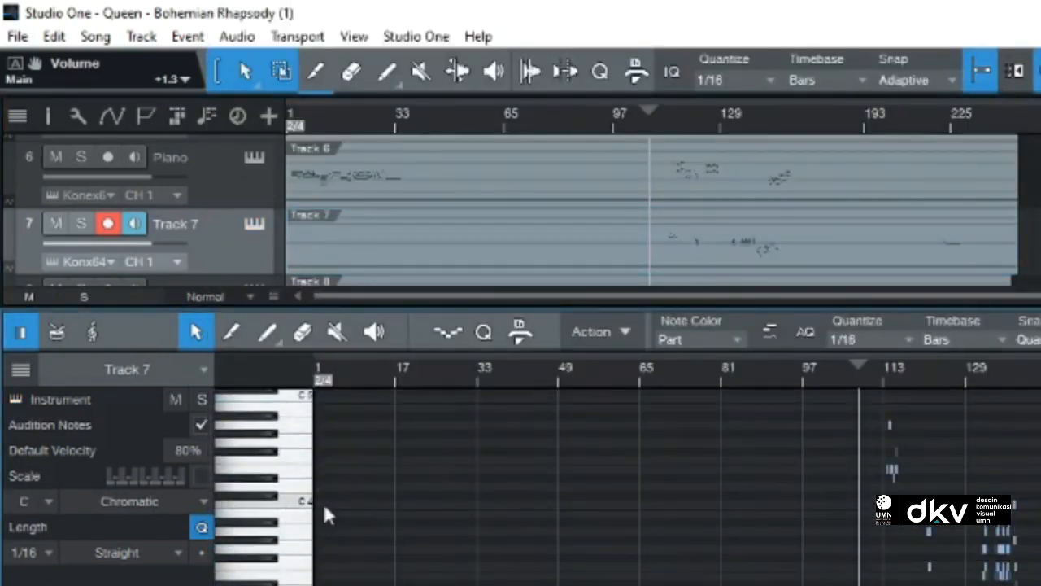
double_click(181, 232)
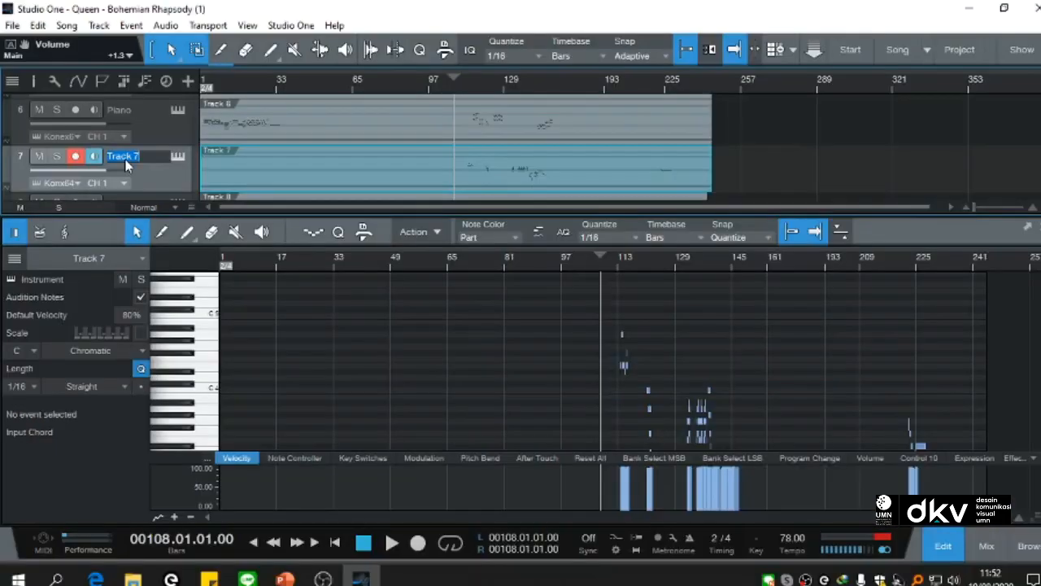
type("glass")
Step: Close the note editor and play the whole song from the beginning
left_click(386, 166)
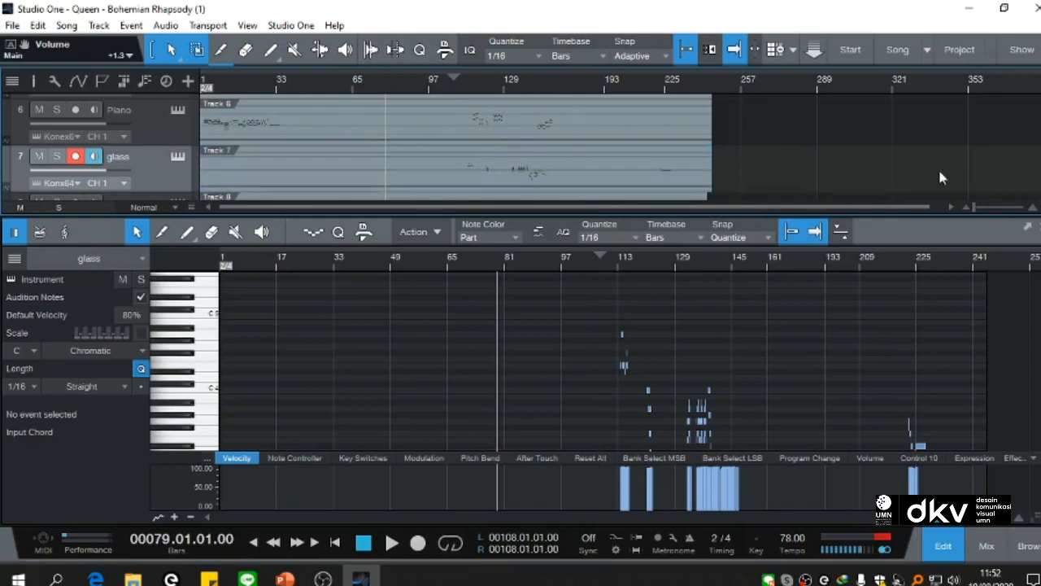
left_click(942, 547)
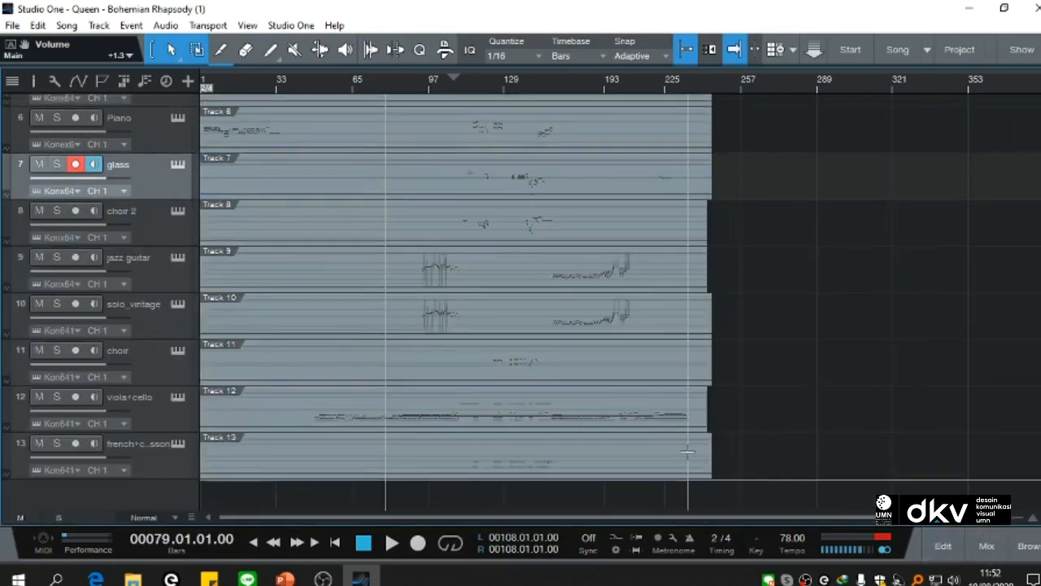
scroll(551, 377, "up", 5)
scroll(399, 478, "down", 5)
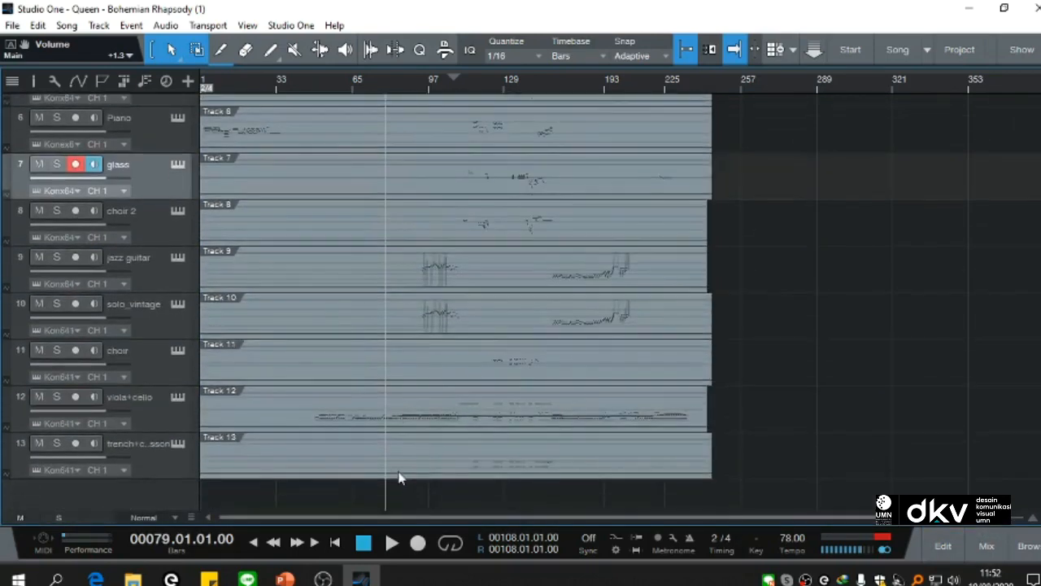
scroll(399, 478, "up", 5)
key("Home")
key("space")
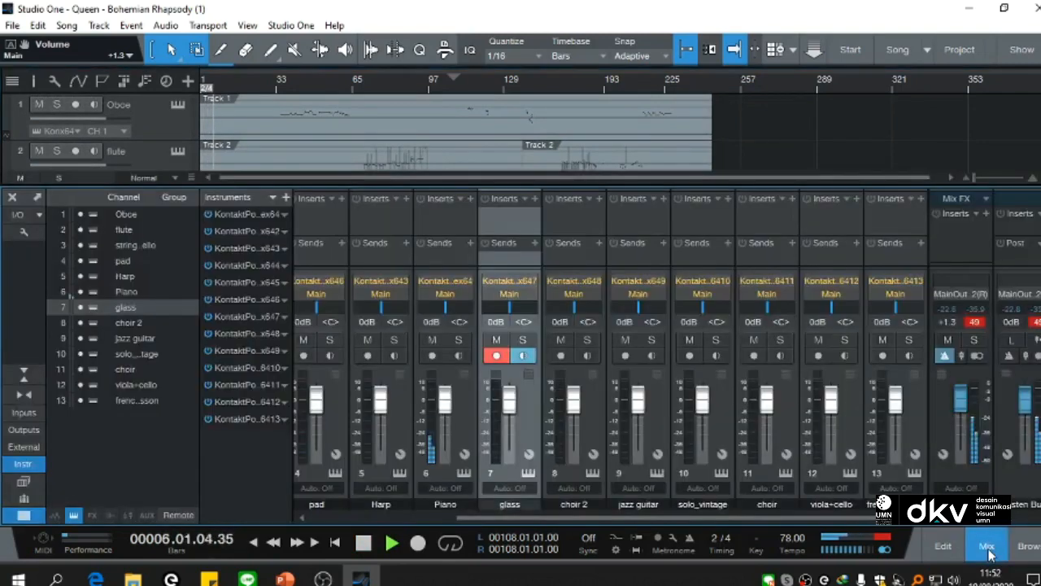
Step: Show the mixer and set the Harp volume to -3.4 dB, Piano to +3.3 dB and string+dcello to -3.4 dB
left_click(987, 546)
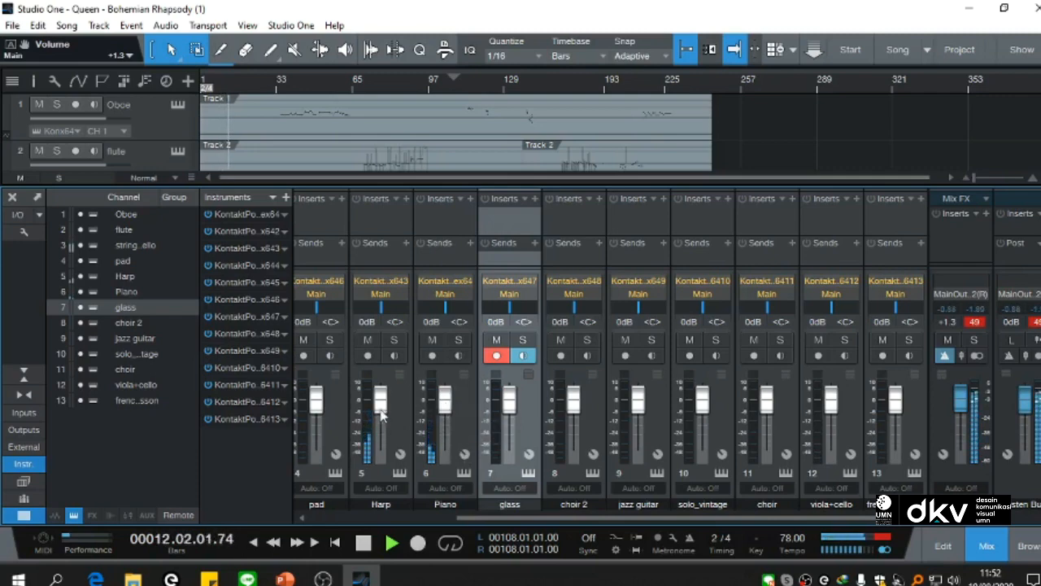
left_click_drag(381, 410, 381, 419)
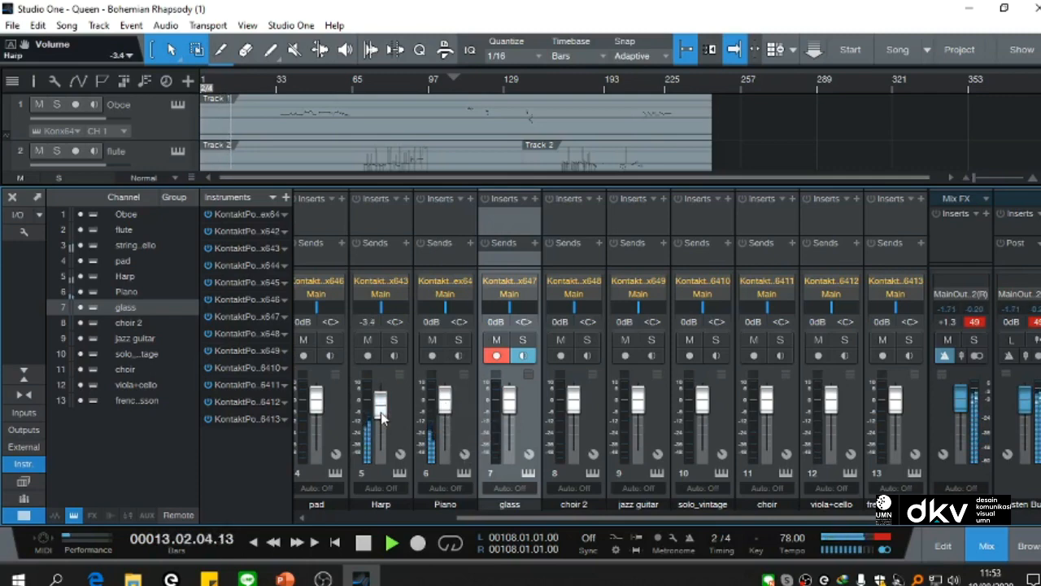
left_click_drag(445, 407, 445, 400)
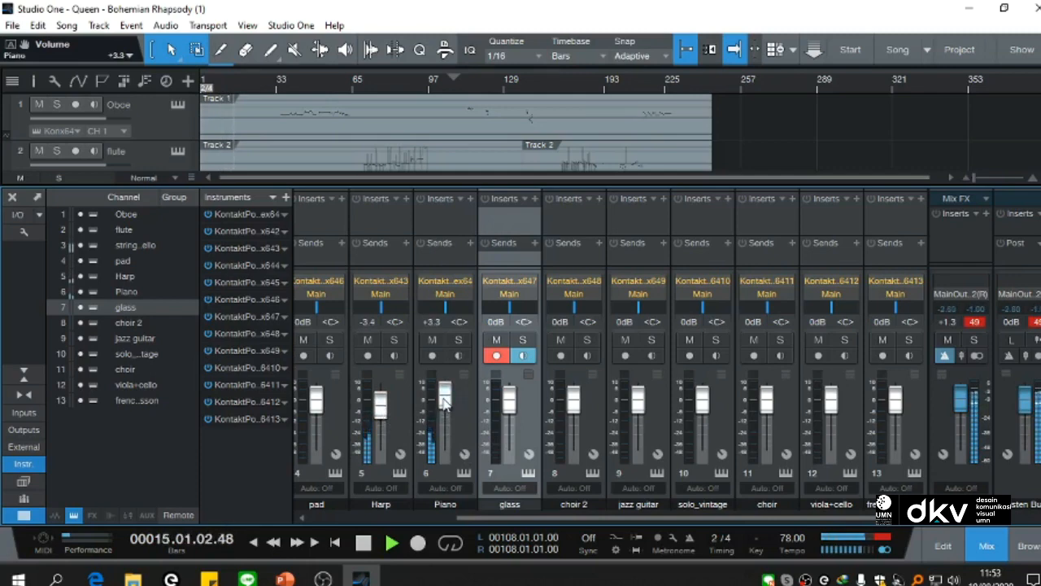
left_click_drag(472, 518, 380, 524)
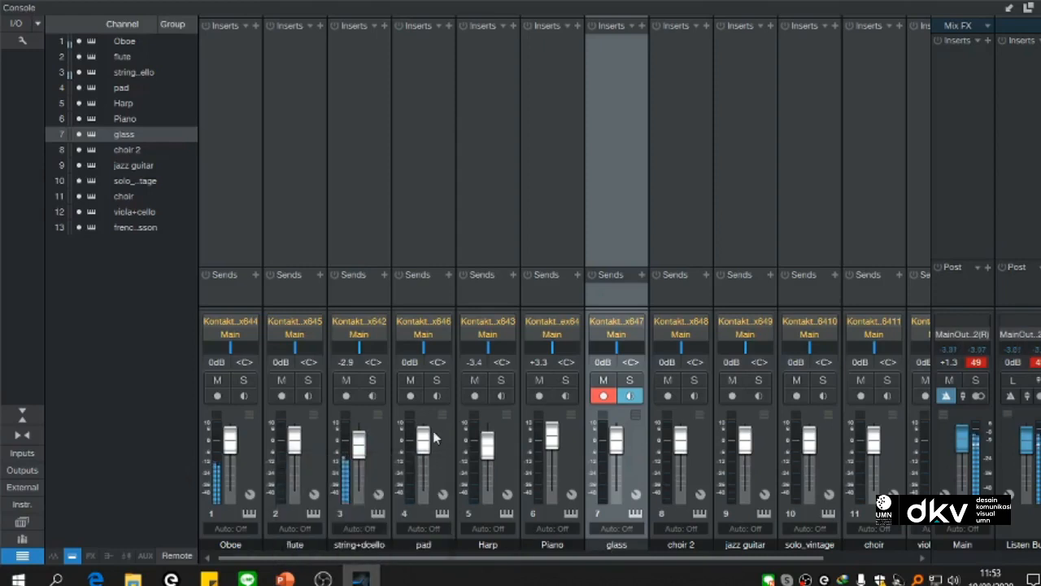
left_click_drag(359, 441, 360, 452)
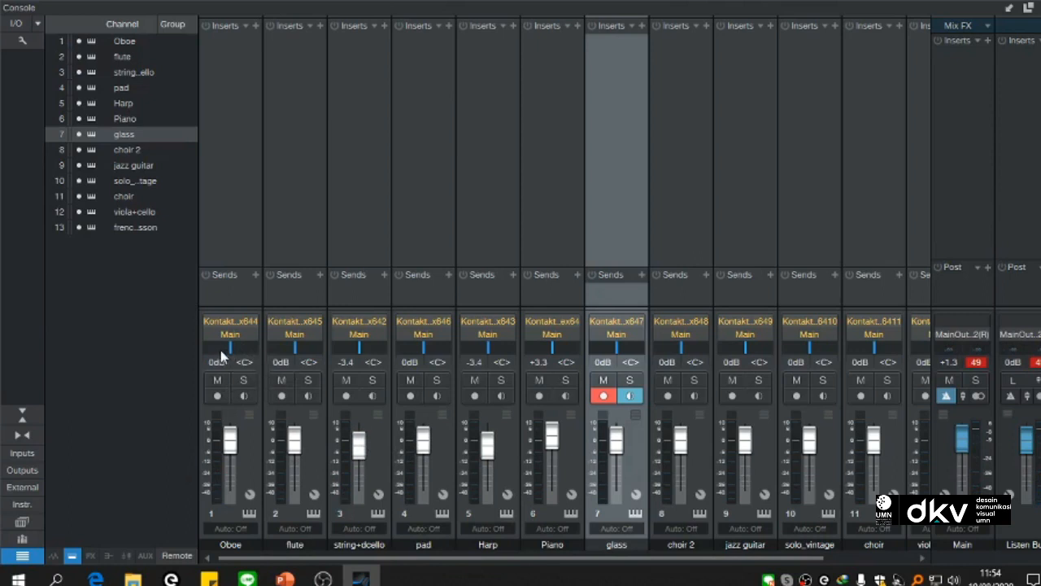
Step: Solo the Oboe channel and pan it to L9
mouse_move(231, 348)
left_mouse_down()
mouse_move(200, 346)
mouse_move(221, 352)
mouse_move(225, 366)
left_mouse_up()
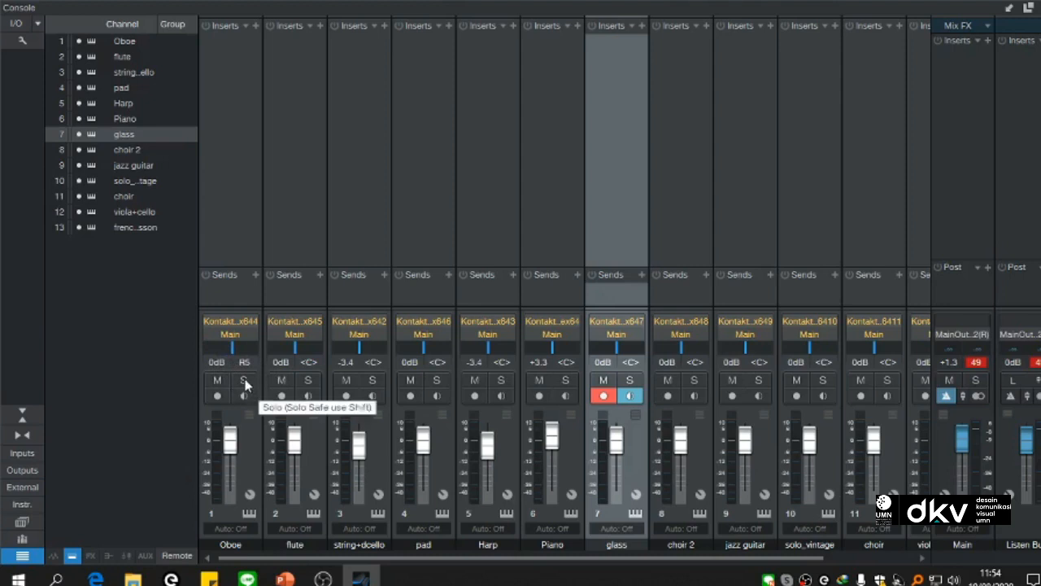
left_click(245, 381)
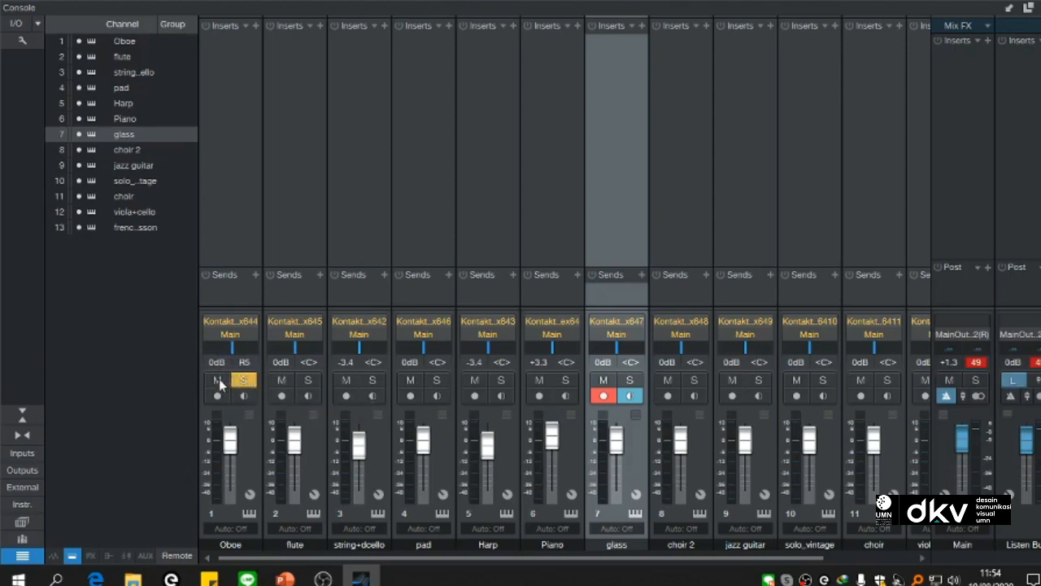
left_click(244, 382)
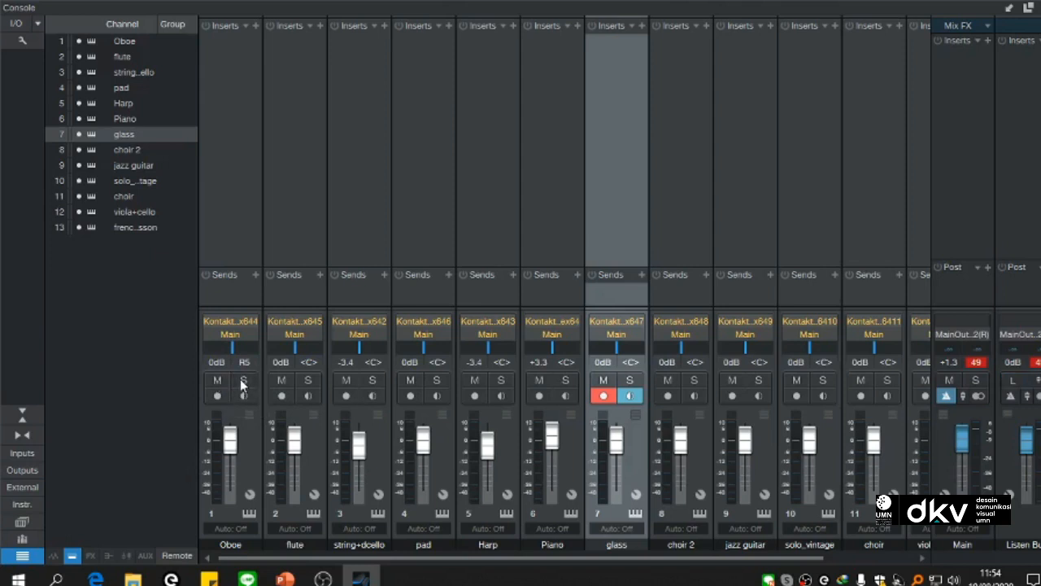
left_click(242, 383)
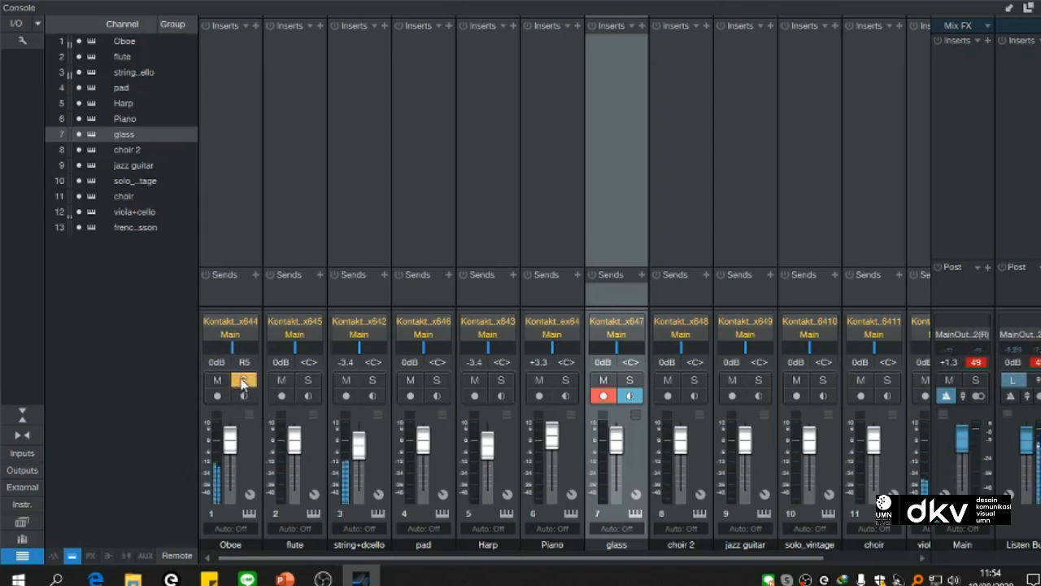
left_click_drag(233, 350, 231, 350)
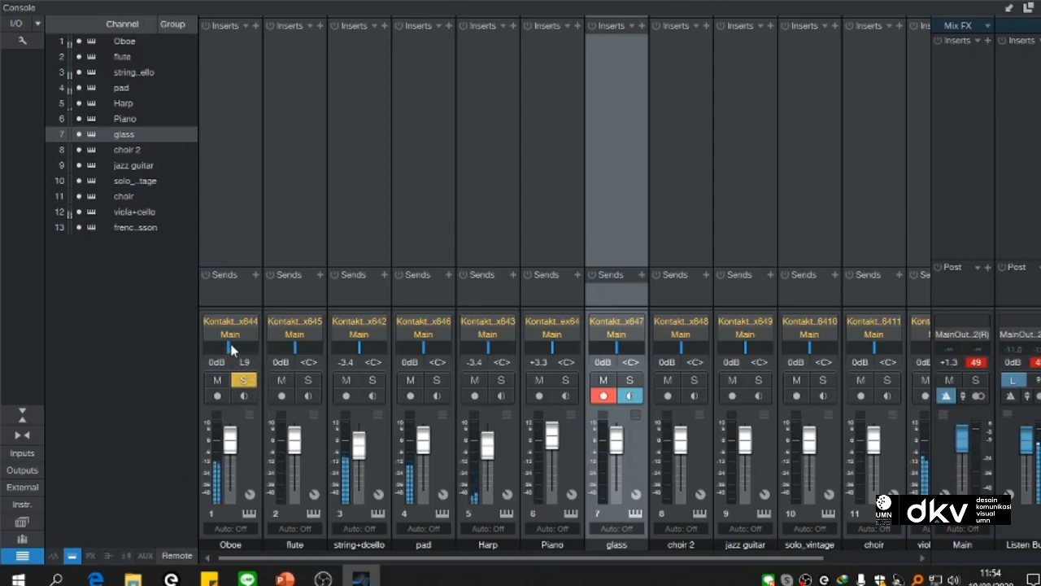
Step: Solo string+dcello panned to L53, and solo pad panned to R40 with its volume at -5.4 dB
left_click(373, 383)
left_click_drag(359, 346, 345, 350)
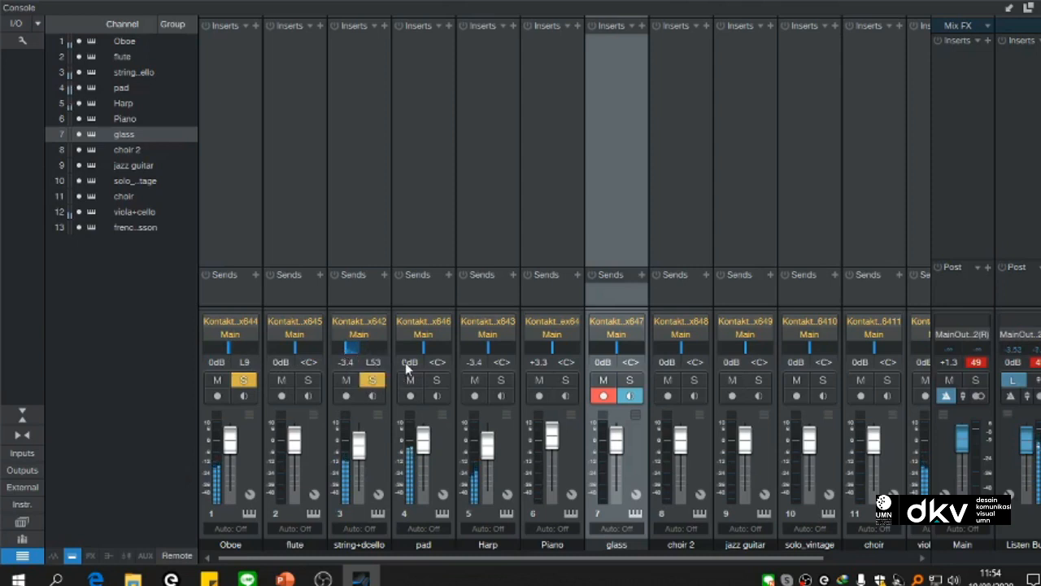
left_click(436, 380)
left_click_drag(427, 353, 433, 356)
left_click_drag(423, 440, 423, 453)
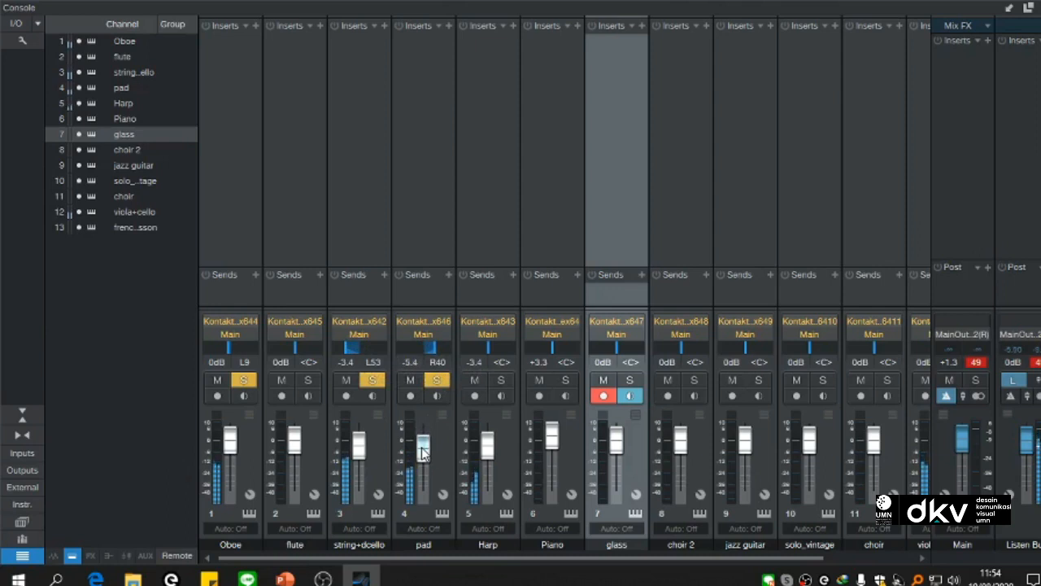
Step: Solo the Harp panned to L50, and solo viola+cello panned to R56 with its volume at -9.0 dB
left_click(501, 380)
left_click_drag(488, 352, 474, 352)
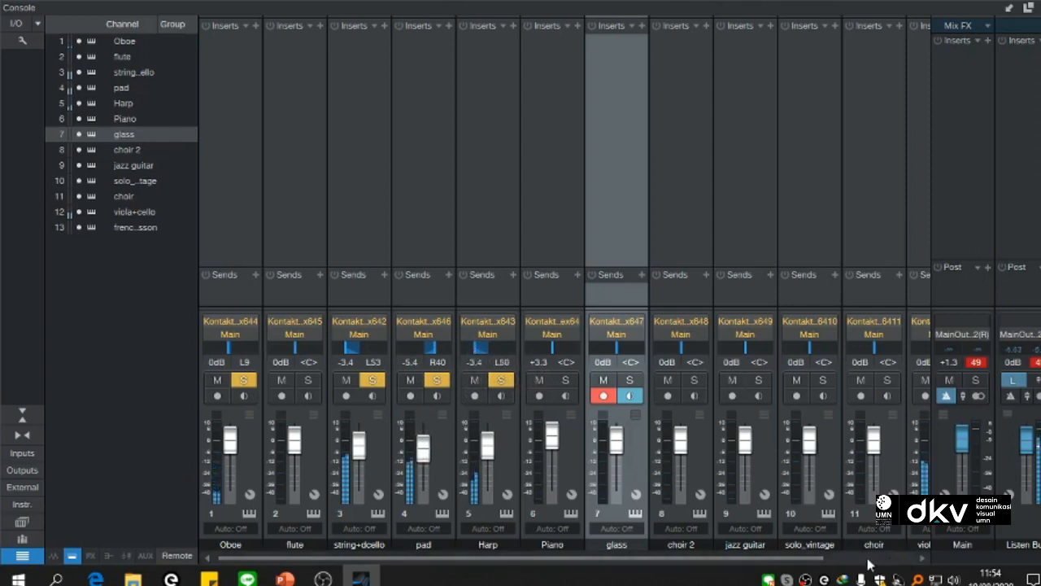
left_click_drag(812, 559, 897, 560)
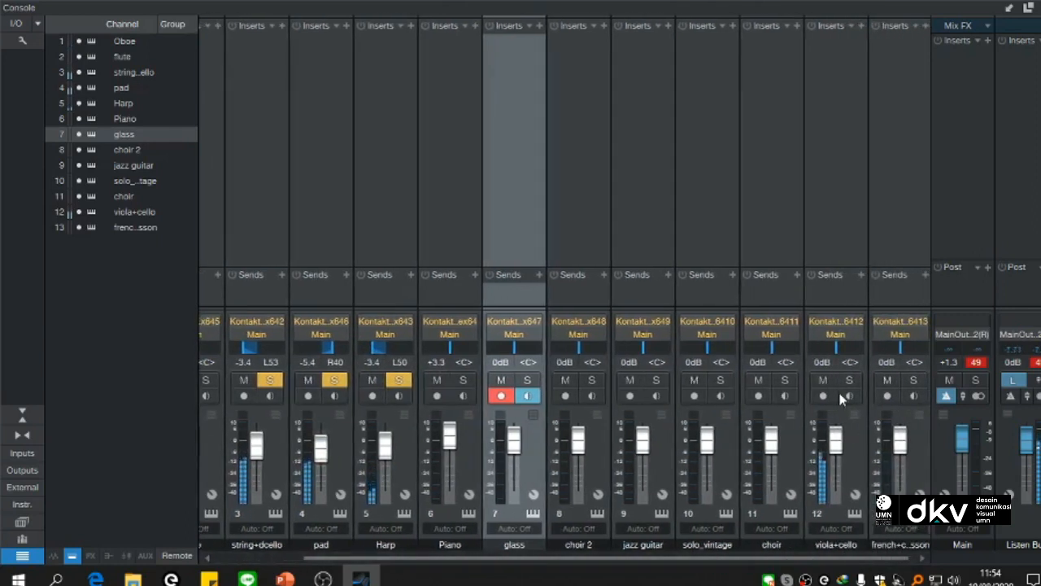
mouse_move(840, 353)
left_mouse_down()
mouse_move(855, 352)
mouse_move(844, 349)
left_mouse_up()
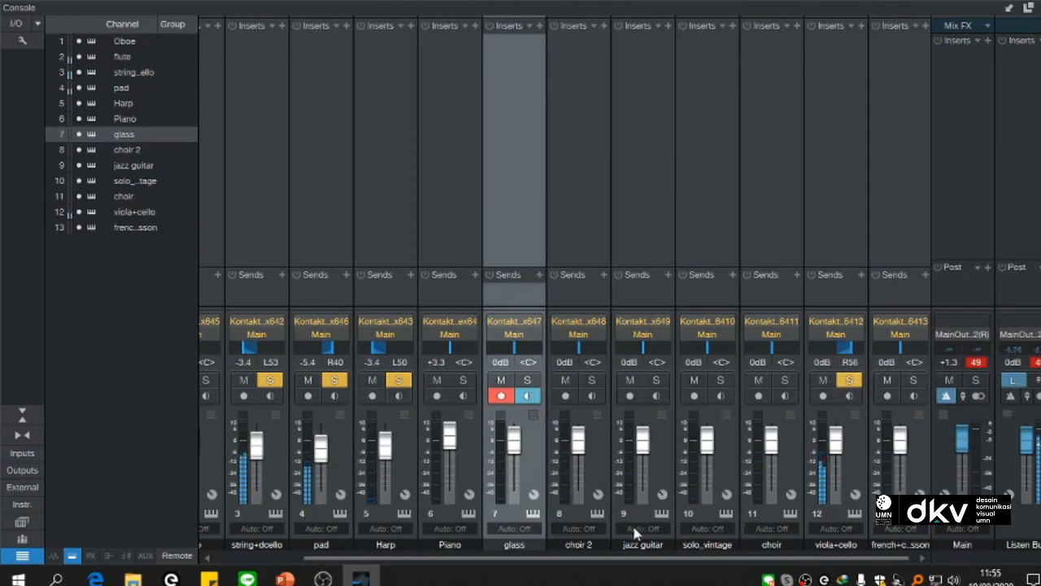
left_click_drag(841, 446, 840, 461)
Step: Solo the flute at +1.3 dB and lower string+dcello to -10.1 dB and pad to -7.0 dB
left_click_drag(510, 563, 290, 554)
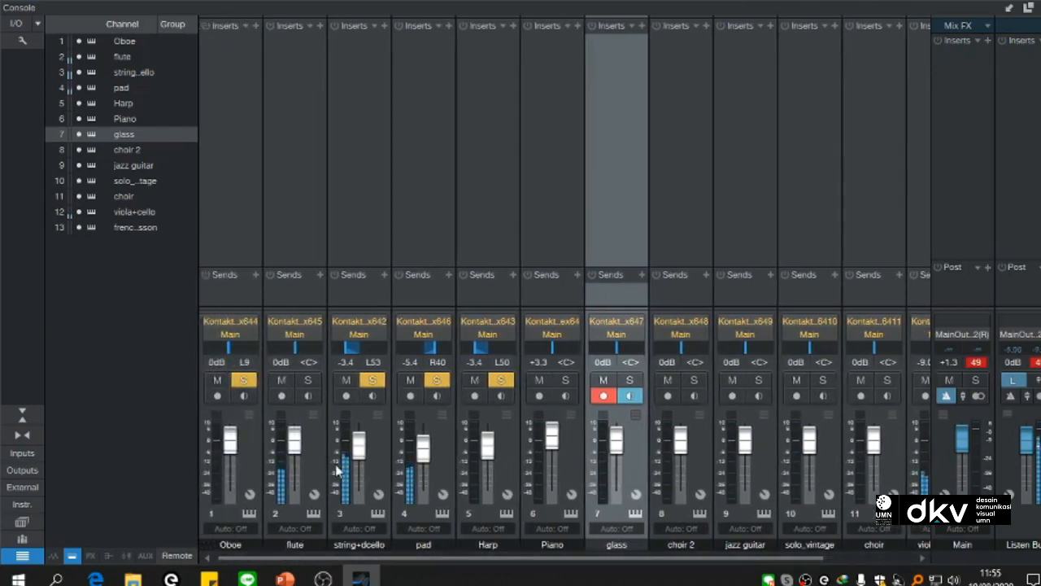
left_click_drag(353, 450, 298, 449)
left_click(308, 380)
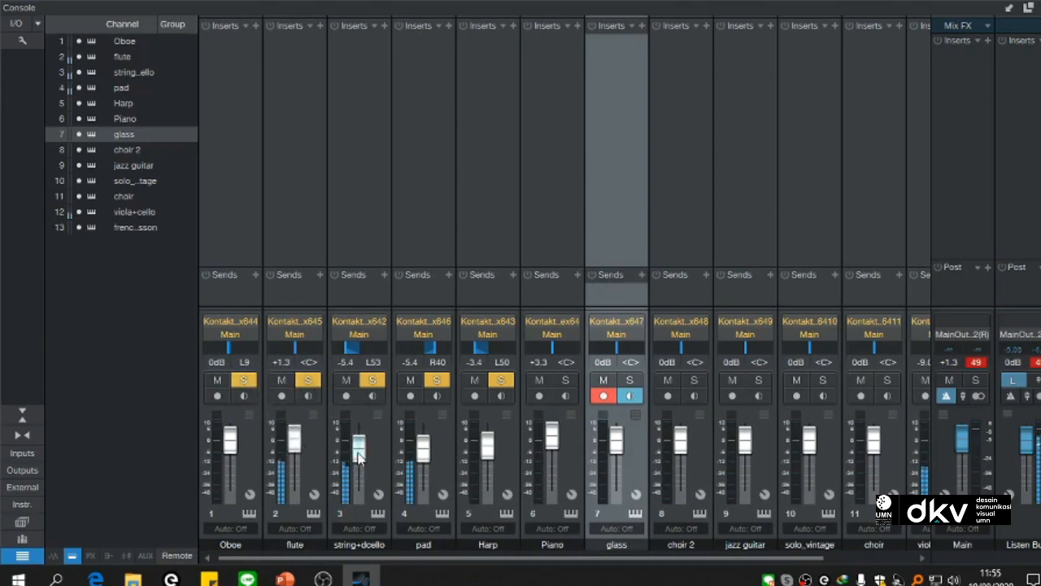
left_click_drag(360, 463, 361, 466)
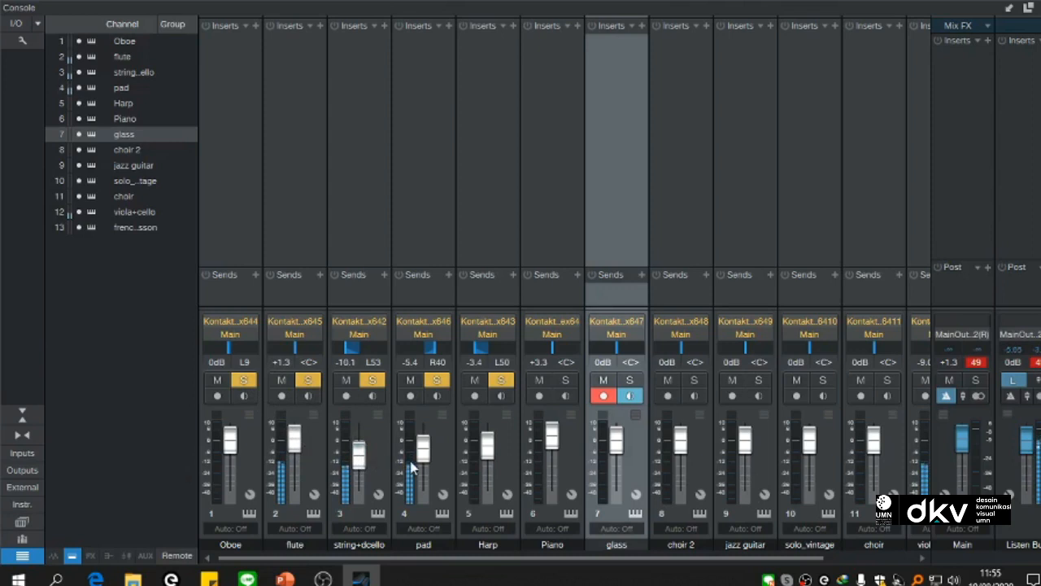
left_click_drag(423, 455, 424, 458)
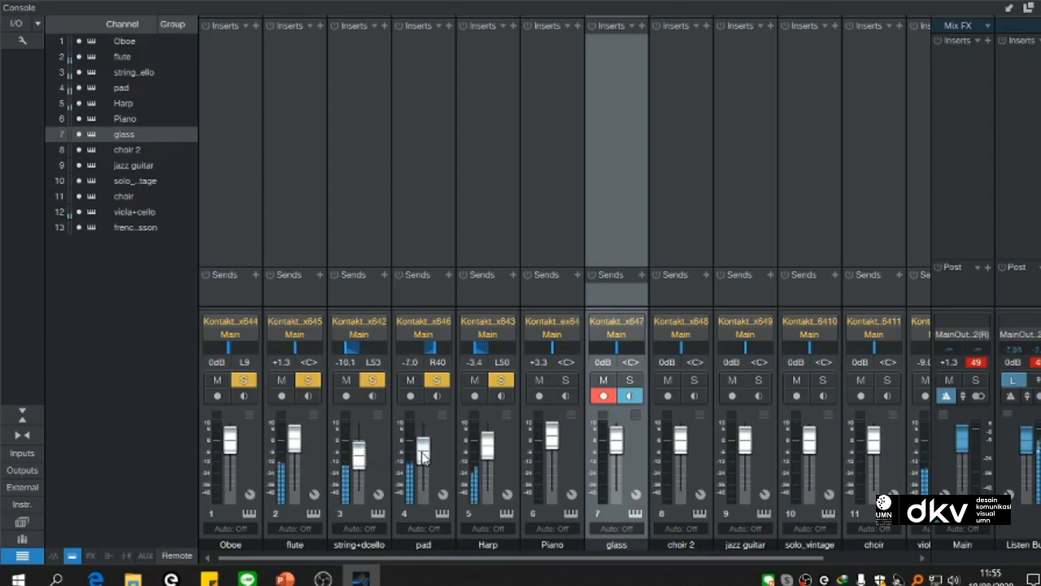
left_click_drag(363, 561, 494, 560)
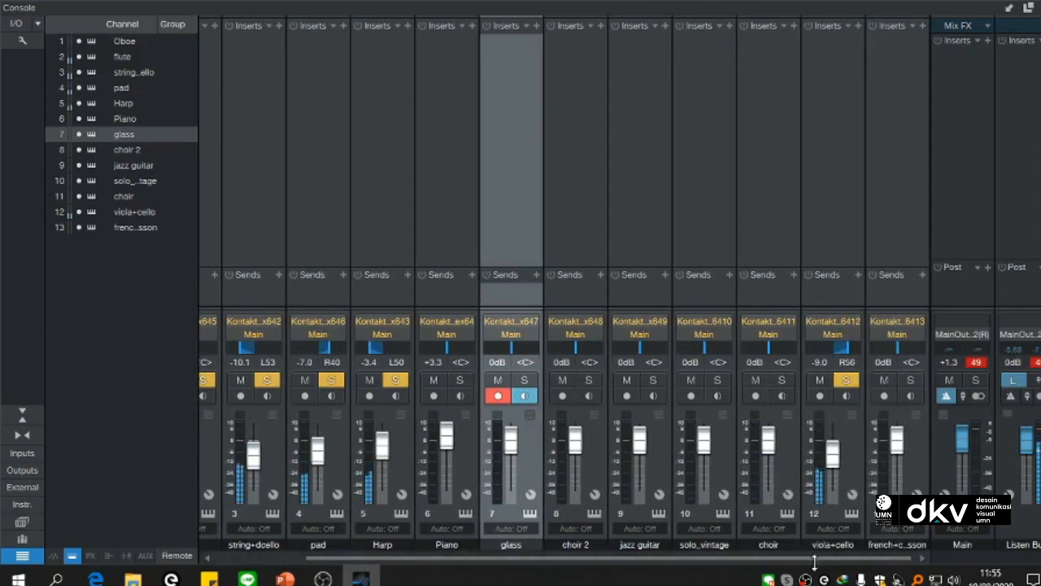
left_click_drag(813, 561, 728, 562)
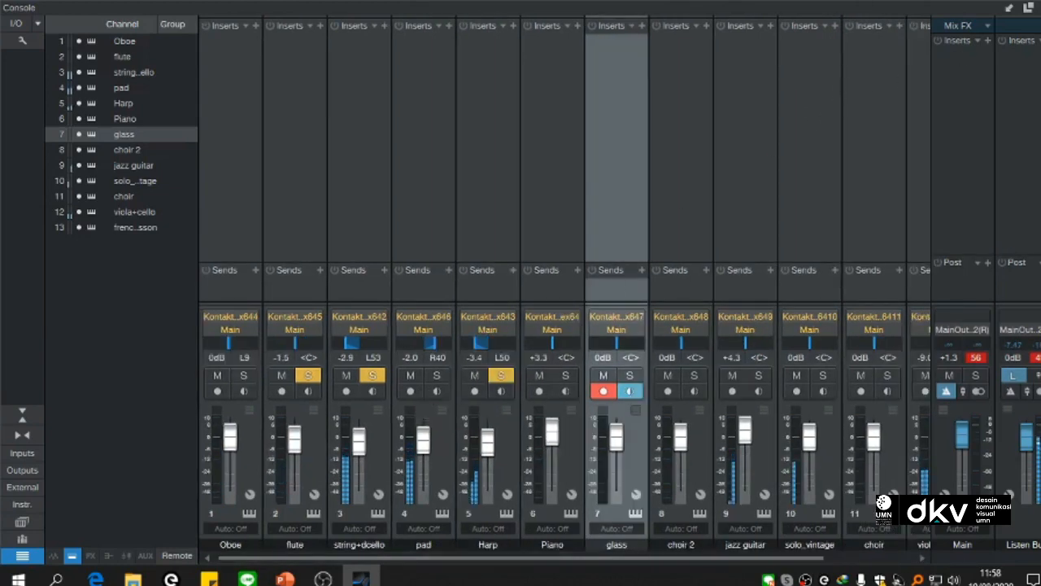
Step: Close the mixer and turn off solo on the flute, string+dcello and Harp tracks in the arrangement
key("F3")
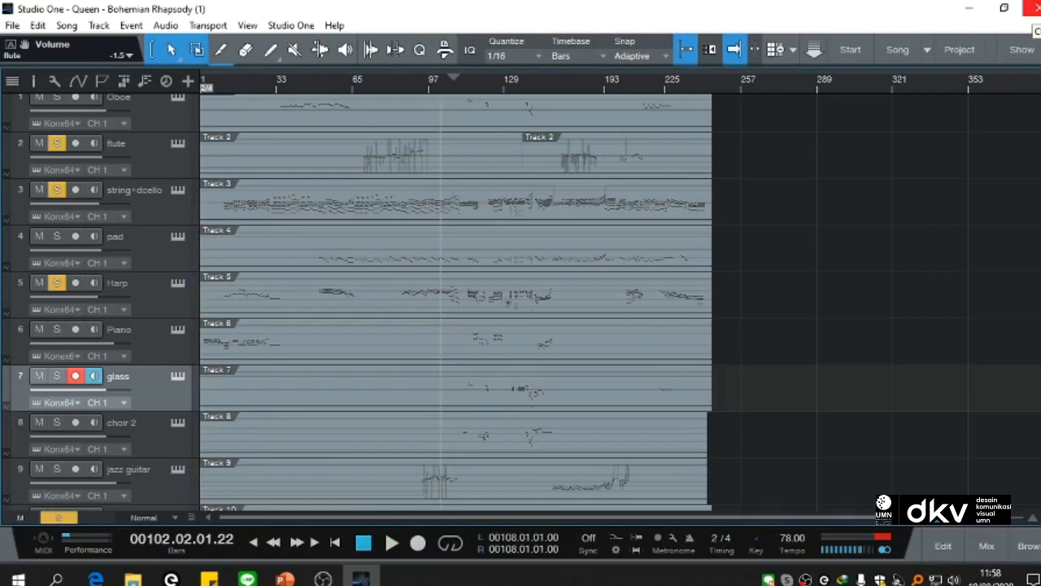
scroll(380, 279, "down", 5)
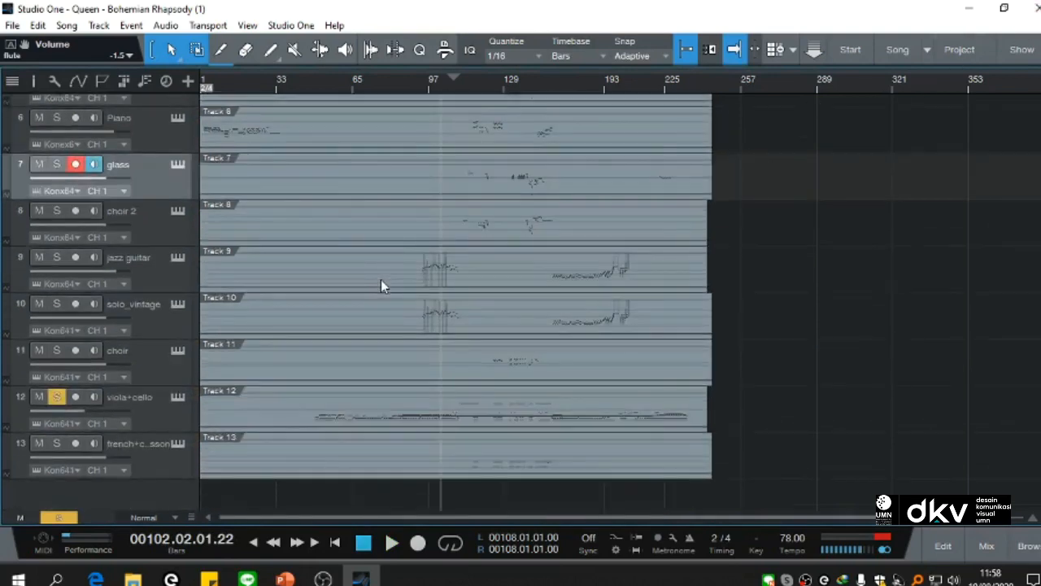
scroll(381, 279, "up", 5)
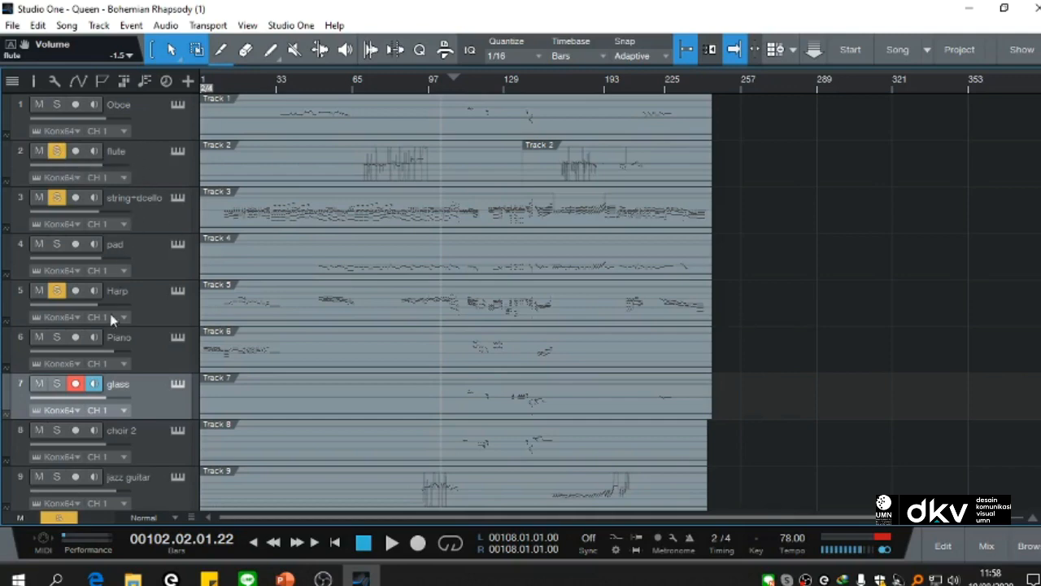
scroll(126, 388, "down", 3)
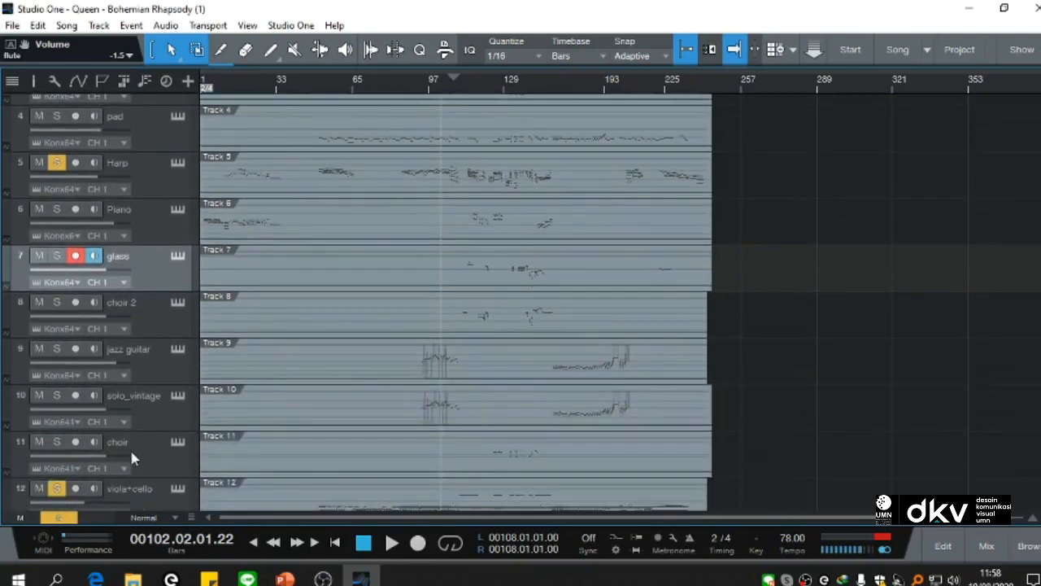
scroll(129, 446, "up", 3)
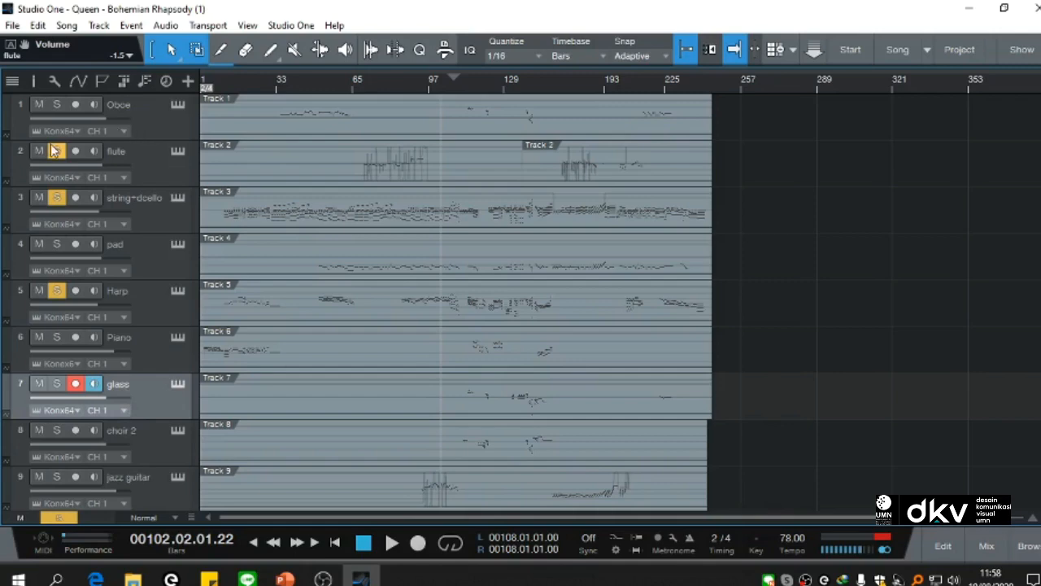
left_click(56, 290)
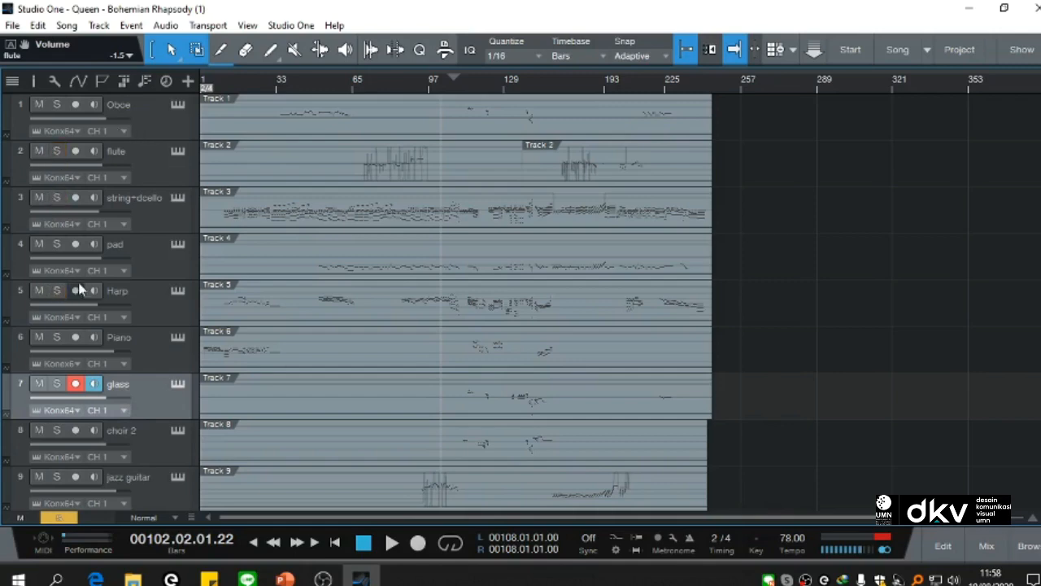
Step: Turn off solo on the viola+cello track and disarm recording on the glass track
scroll(94, 277, "down", 6)
scroll(94, 272, "down", 2)
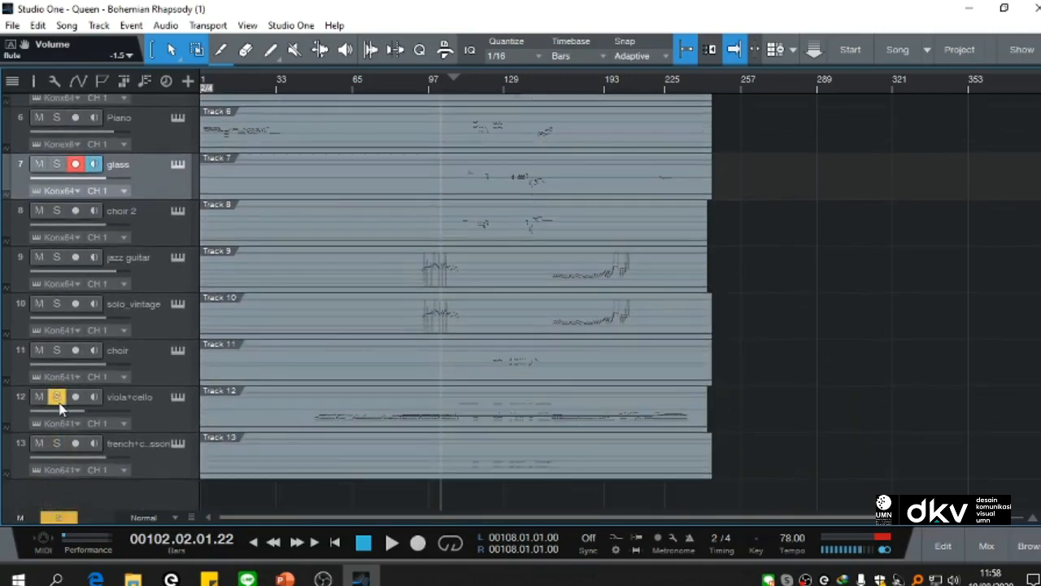
left_click(57, 398)
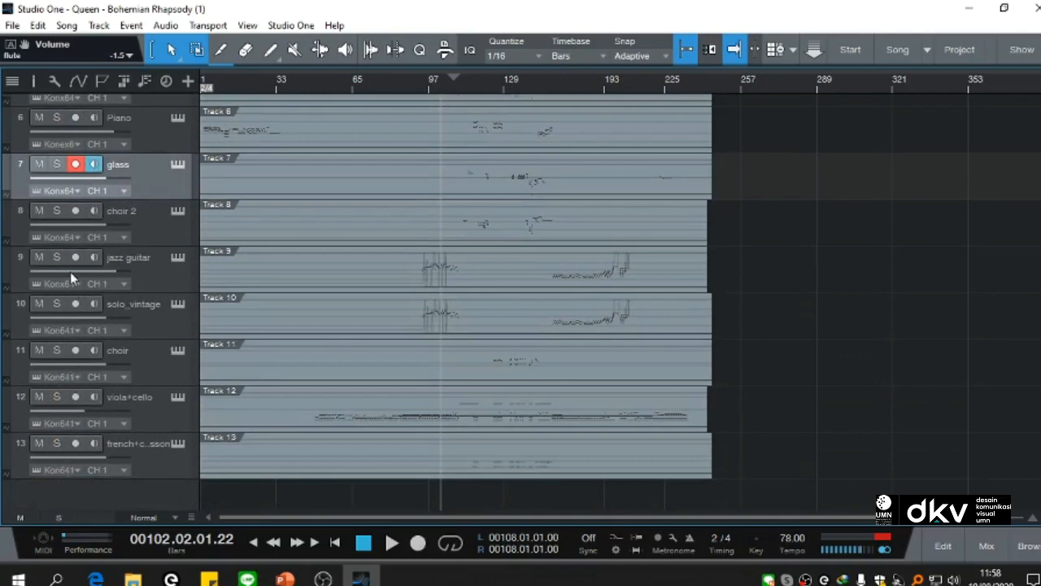
left_click(76, 164)
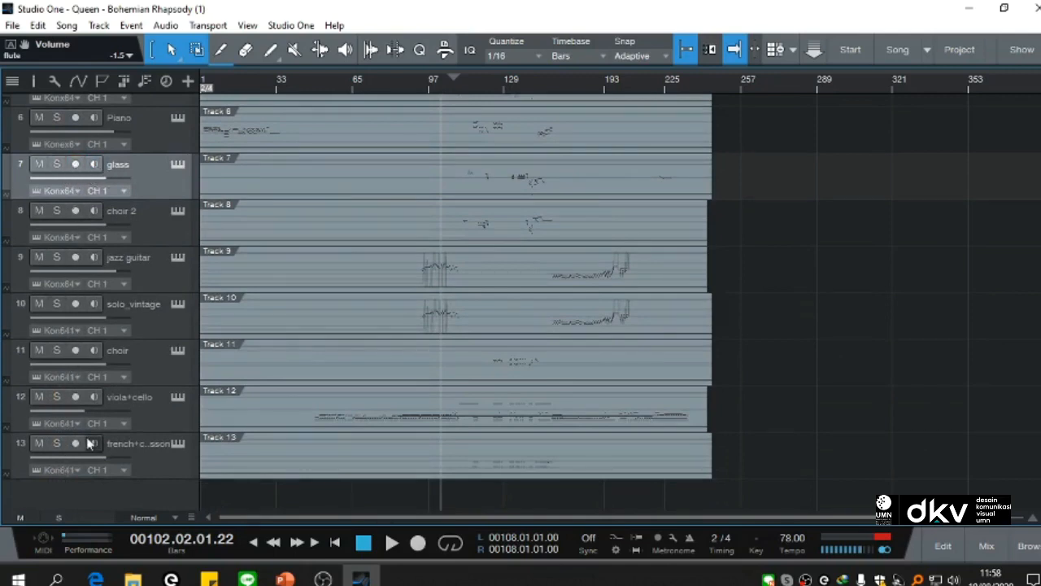
scroll(90, 465, "up", 8)
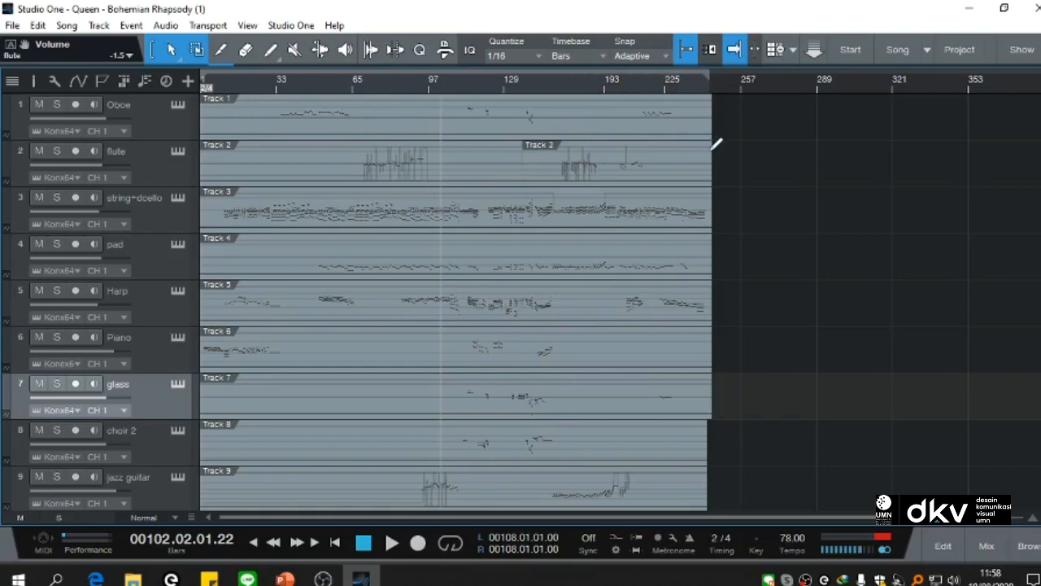
Step: Set the loop range from bar 1 to bar 245 so it spans the whole song, and turn looping on
left_click_drag(714, 149, 714, 152)
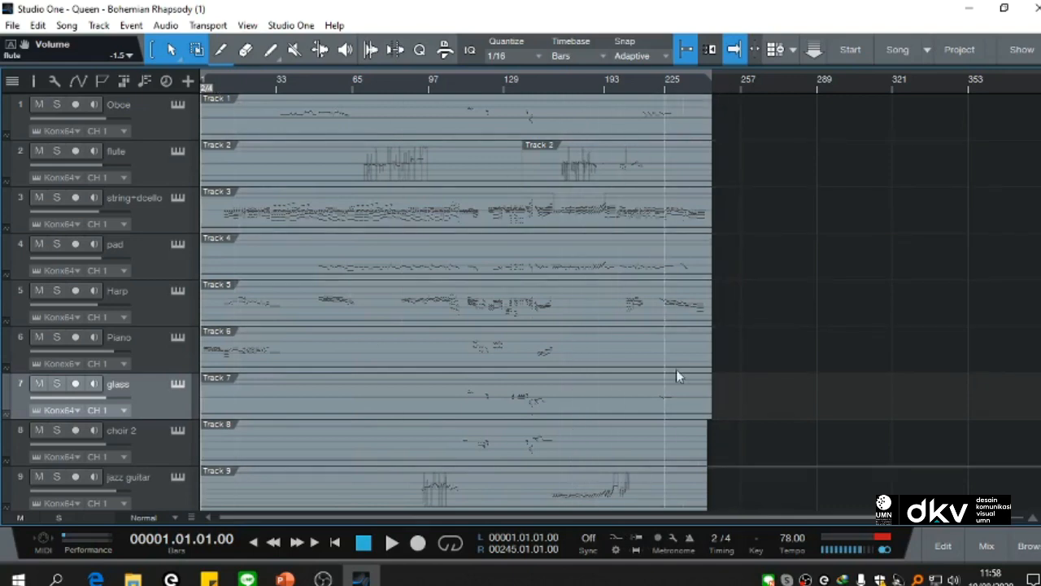
left_click(450, 547)
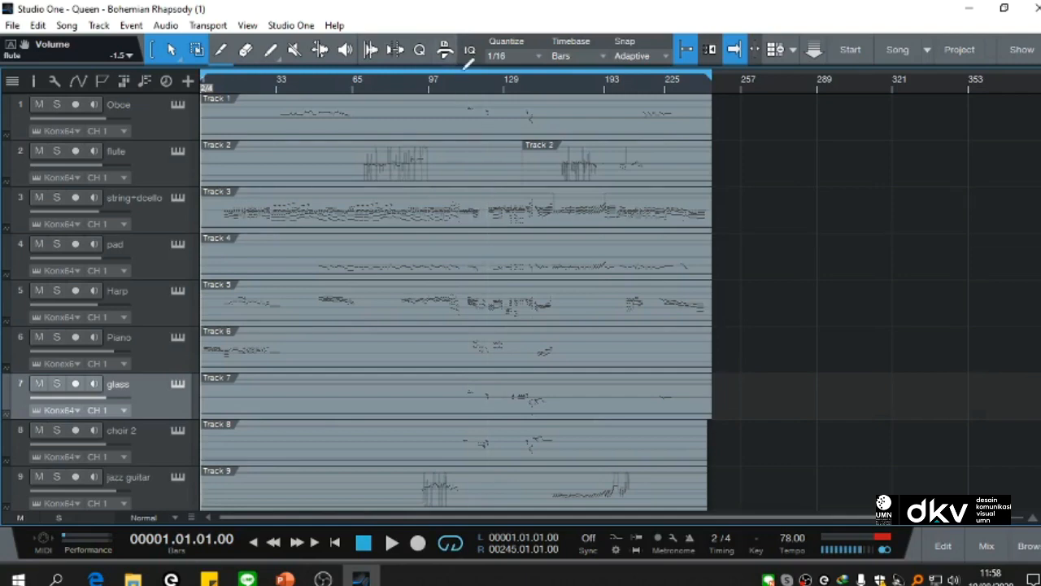
left_click(449, 547)
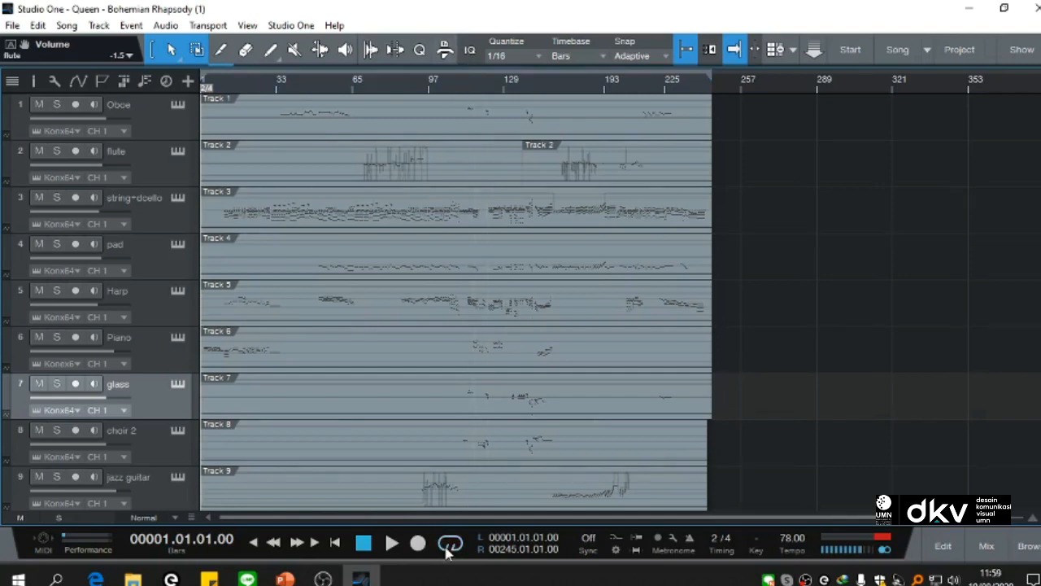
left_click(449, 547)
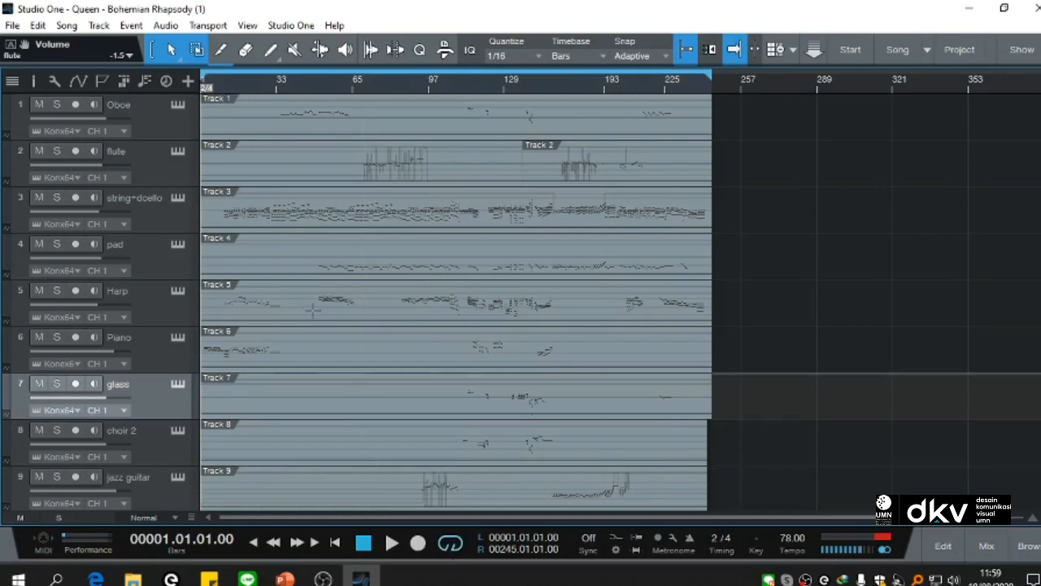
Step: Start a mixdown export and enter a filename made of the student's name, the student number and "mapping1", separated by underscores
left_click(66, 26)
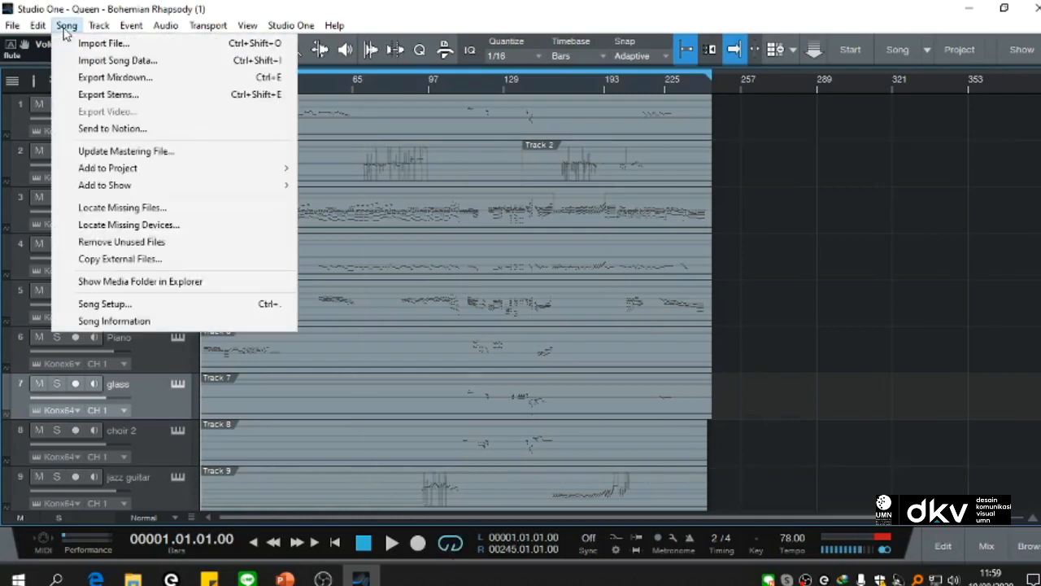
left_click(83, 77)
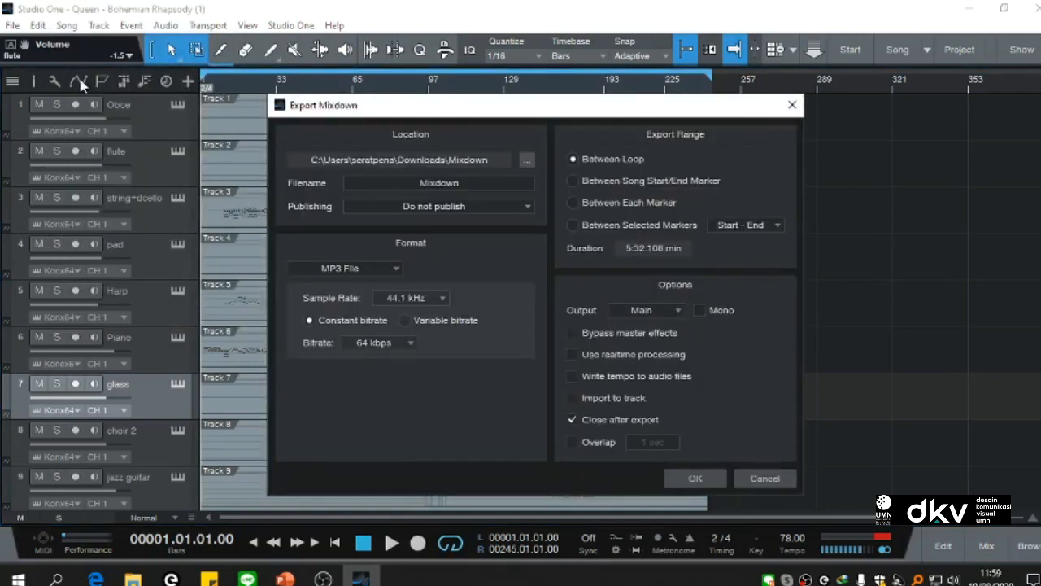
double_click(504, 182)
key("BackSpace")
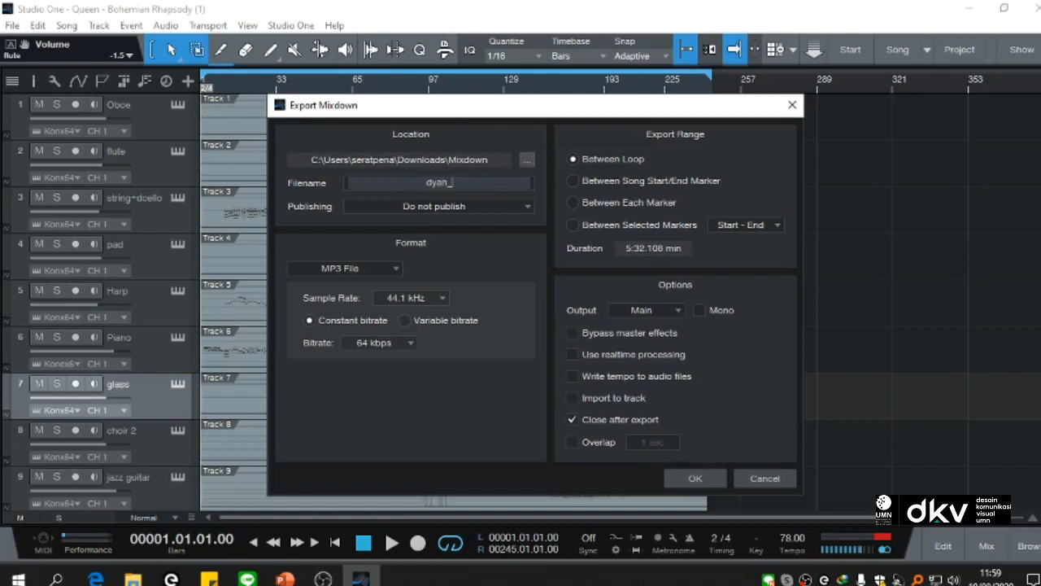
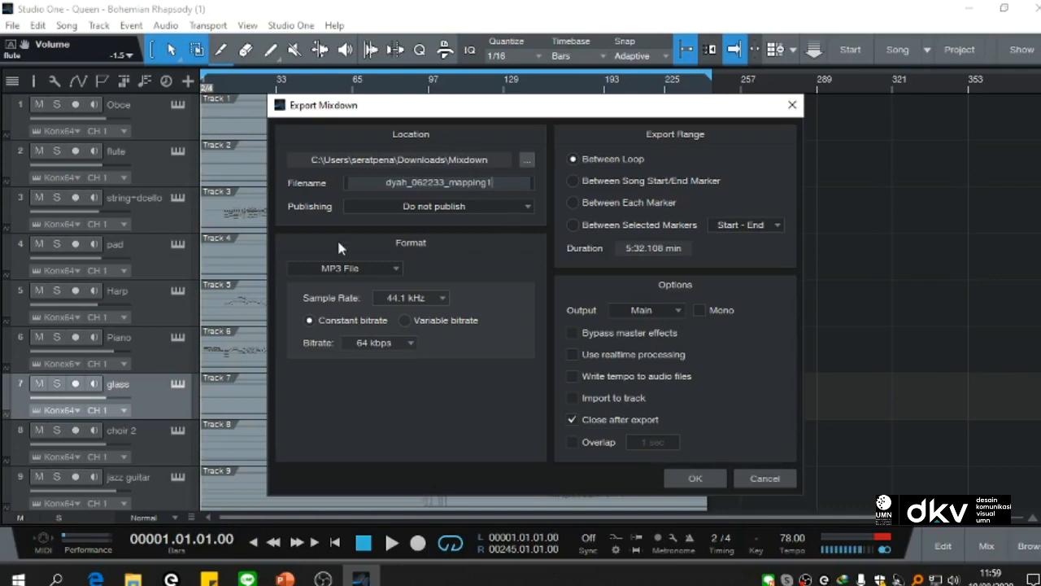
Step: Export the mixdown between the loop points as an MP3 file
left_click(371, 275)
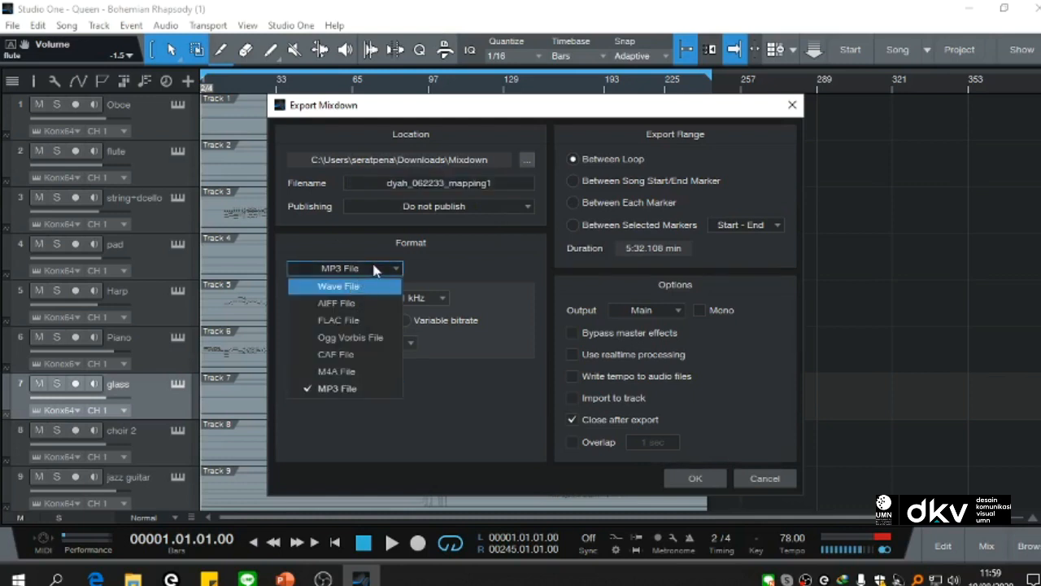
left_click(374, 270)
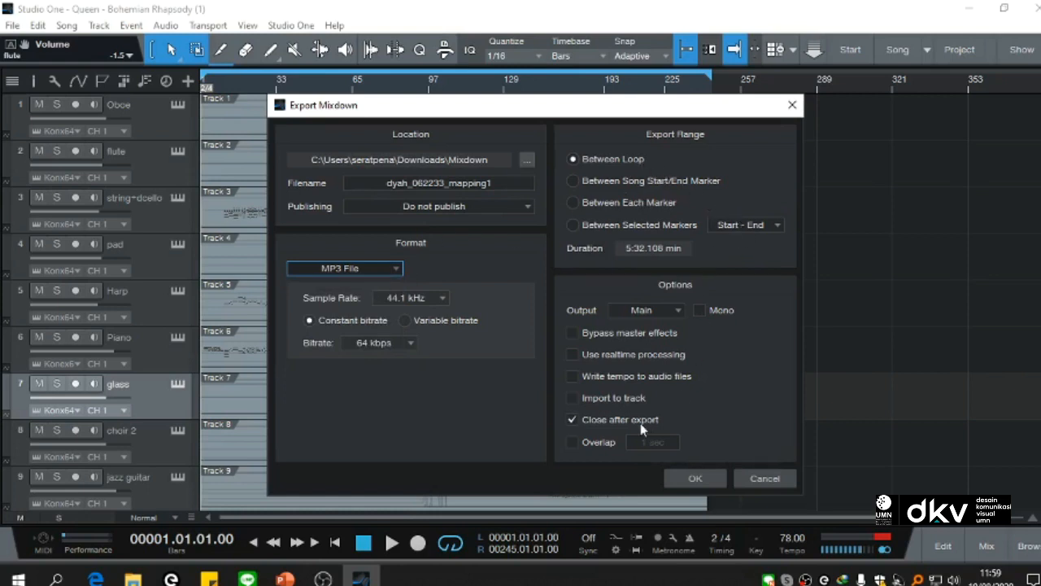
left_click(696, 478)
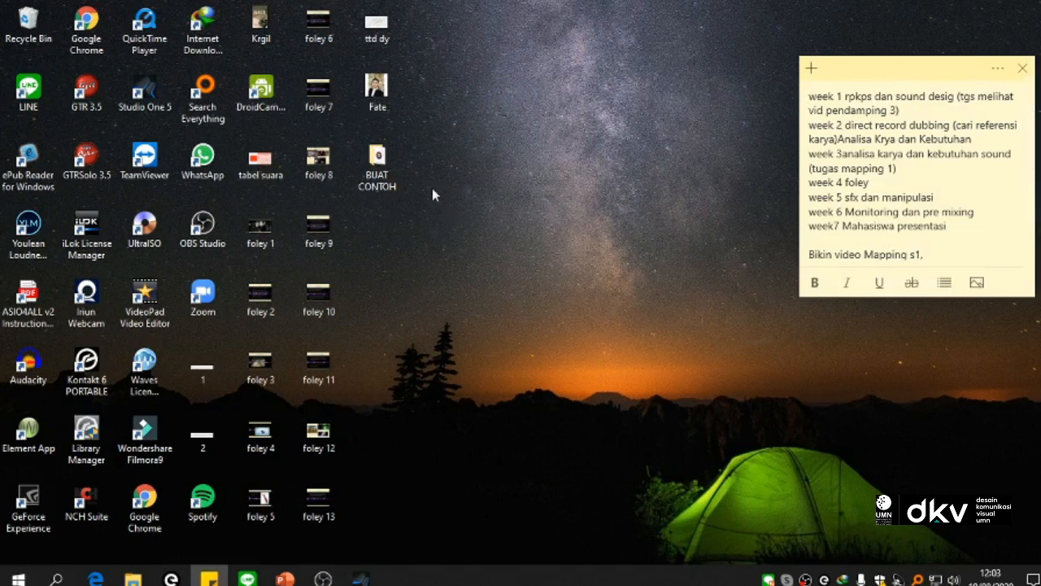
Step: Open the BUAT CONTOH folder on the desktop and play the exported mapping1 MP3 in Groove Music
left_click(371, 177)
double_click(371, 178)
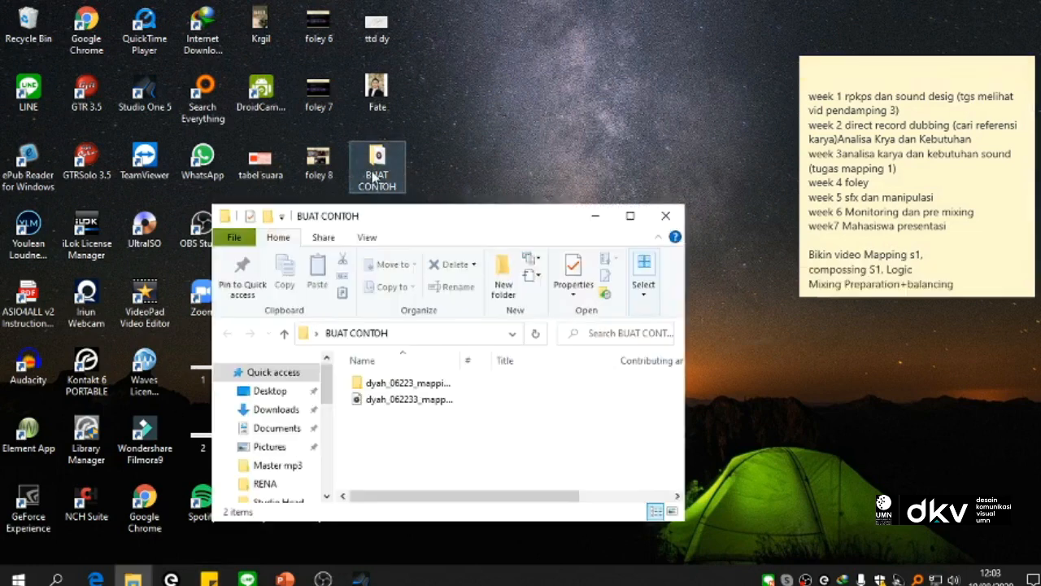
double_click(398, 401)
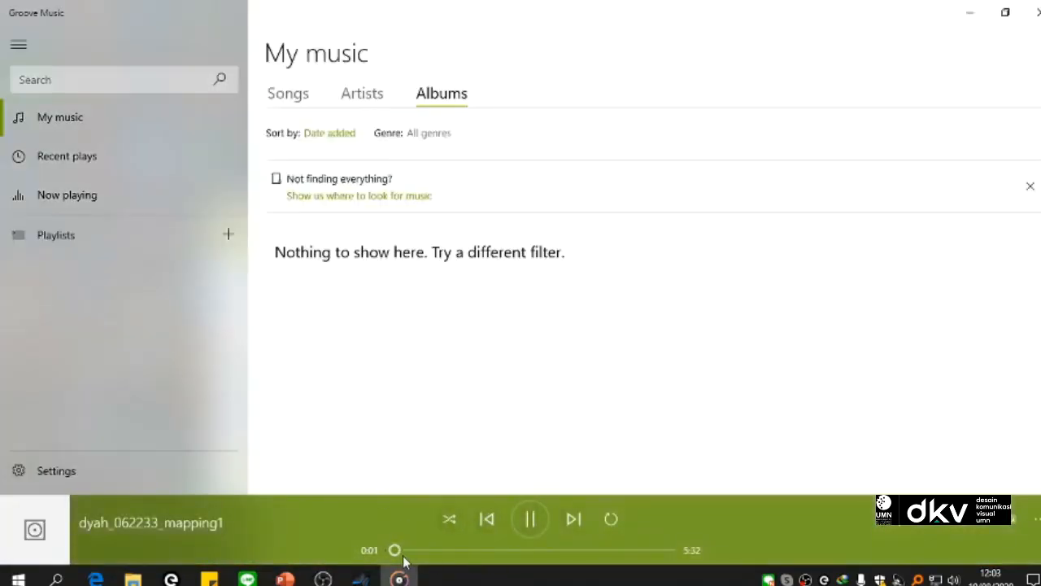
Step: Spot-check the exported MP3 from about 2:01 and 3:44, then close the player and the BUAT CONTOH folder
left_click_drag(396, 551, 493, 552)
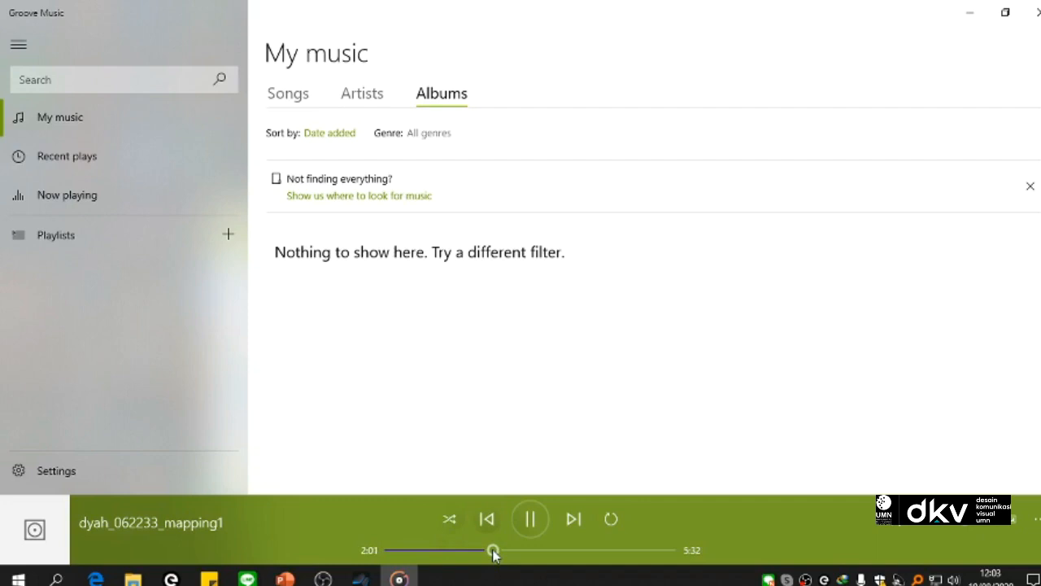
left_click_drag(493, 552, 575, 551)
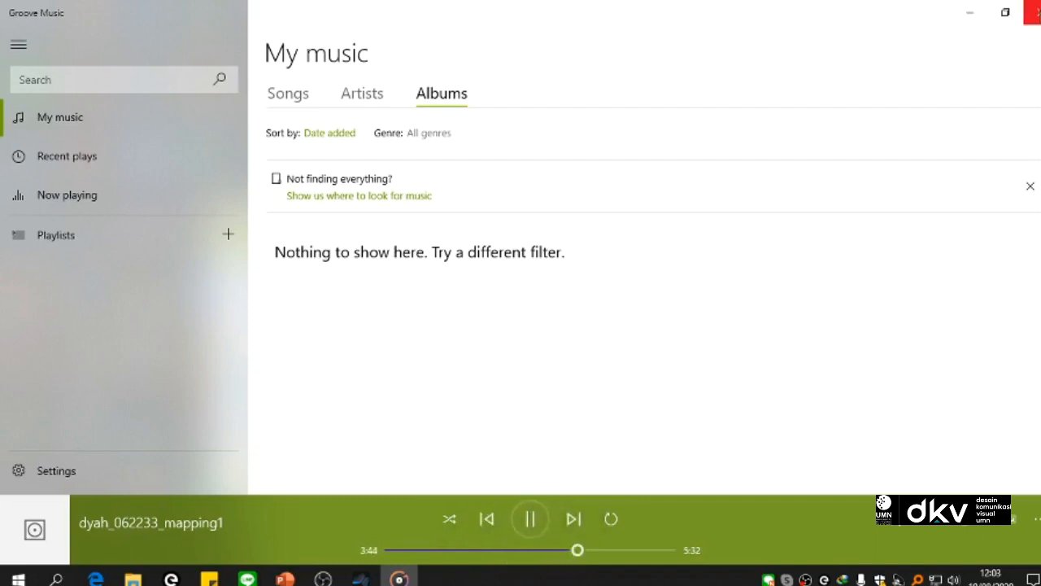
left_click(1033, 12)
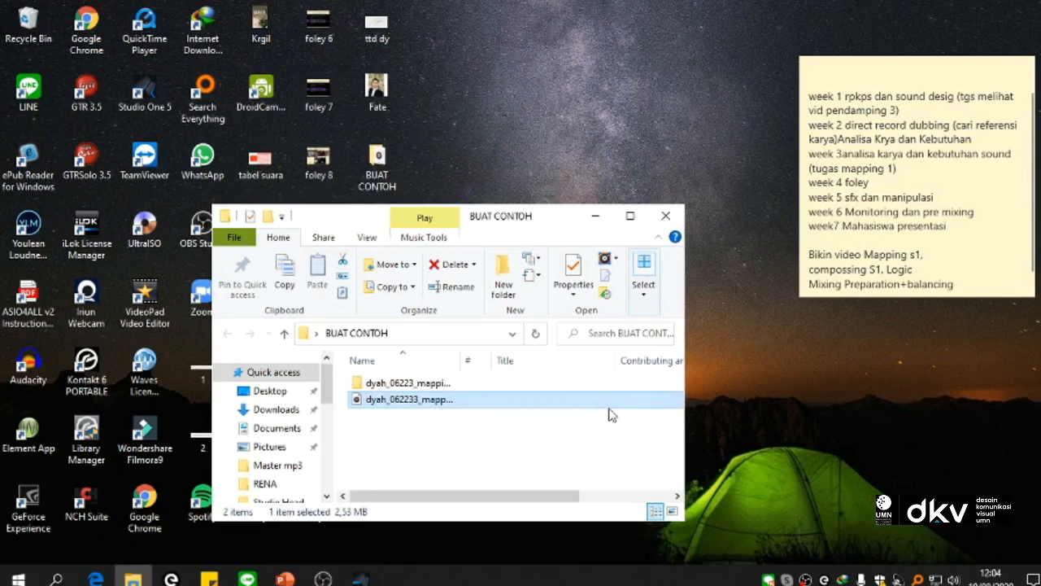
left_click(665, 218)
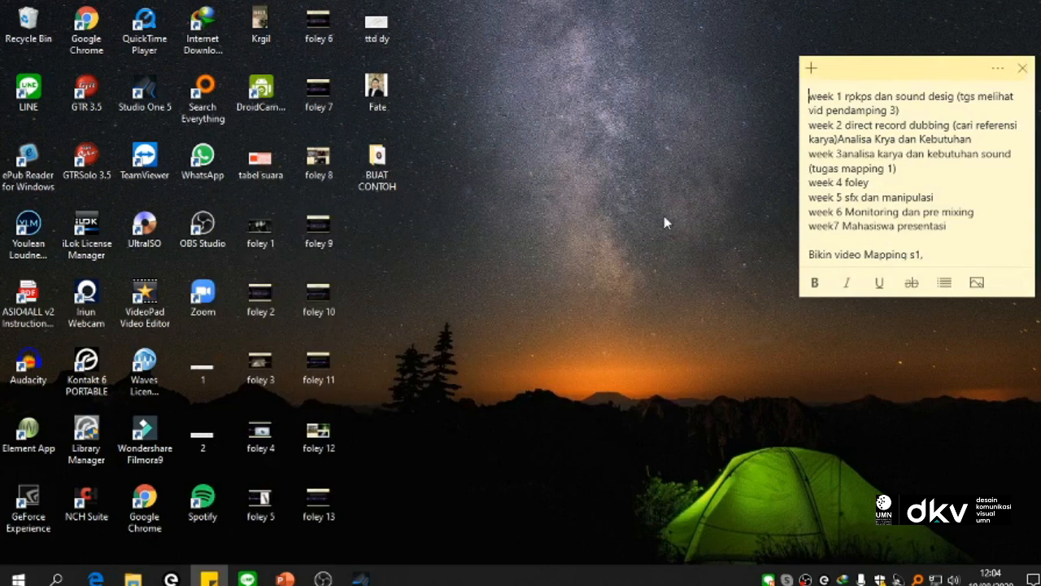